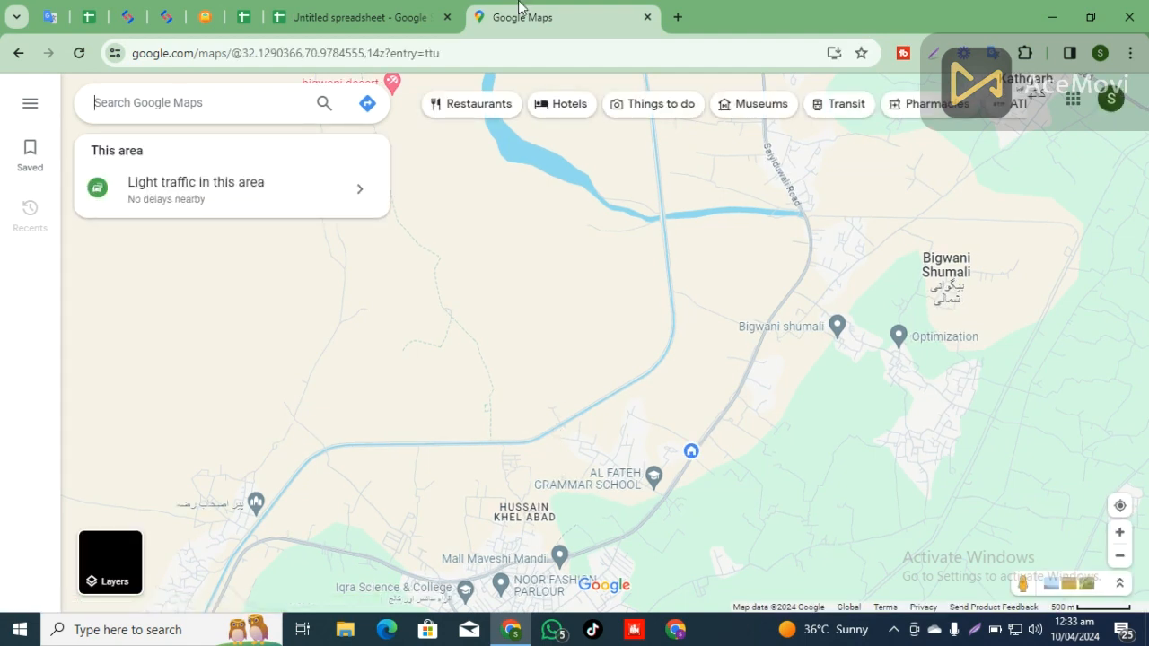
Step: Switch to the untitled spreadsheet, widen column B, and enter "Business name" in B1 with "Shoaib SEO" in B2
left_click(359, 17)
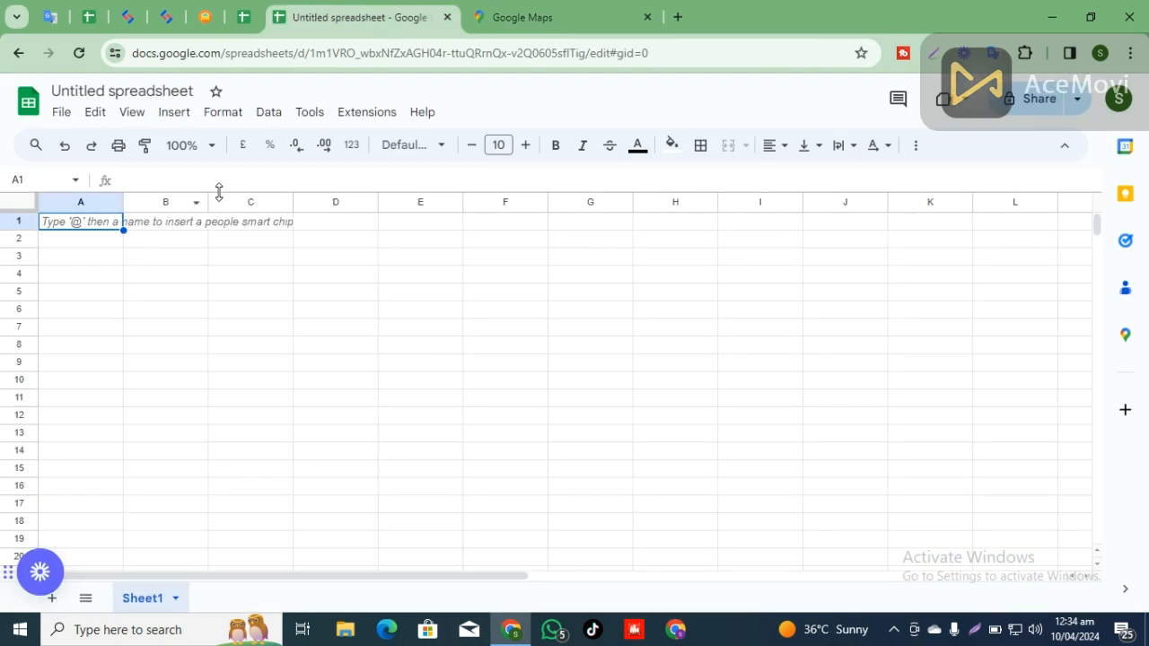
left_click_drag(207, 201, 519, 242)
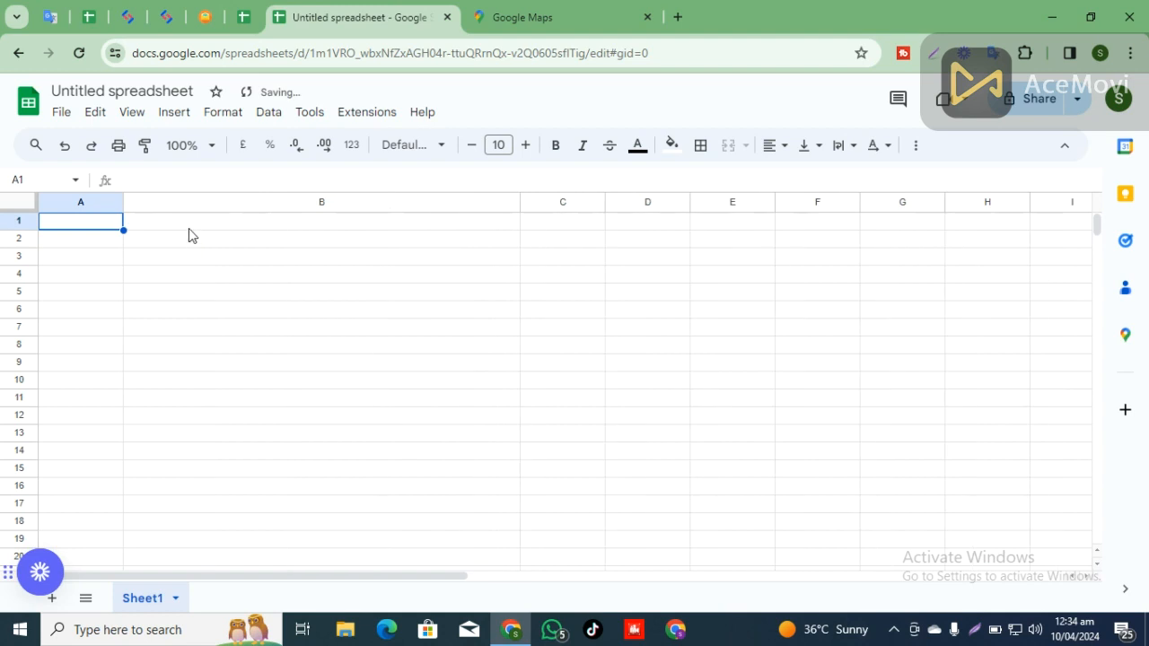
left_click(196, 224)
type("B")
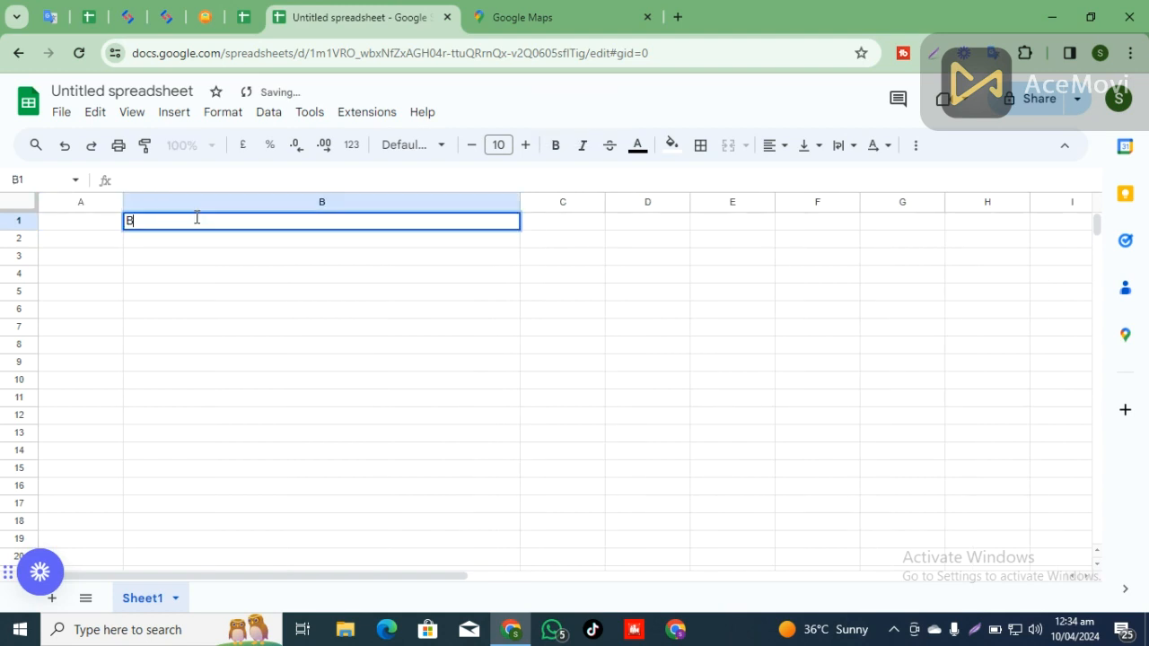
type("usiness name")
key("Return")
type("Shoaib SEO")
key("Return")
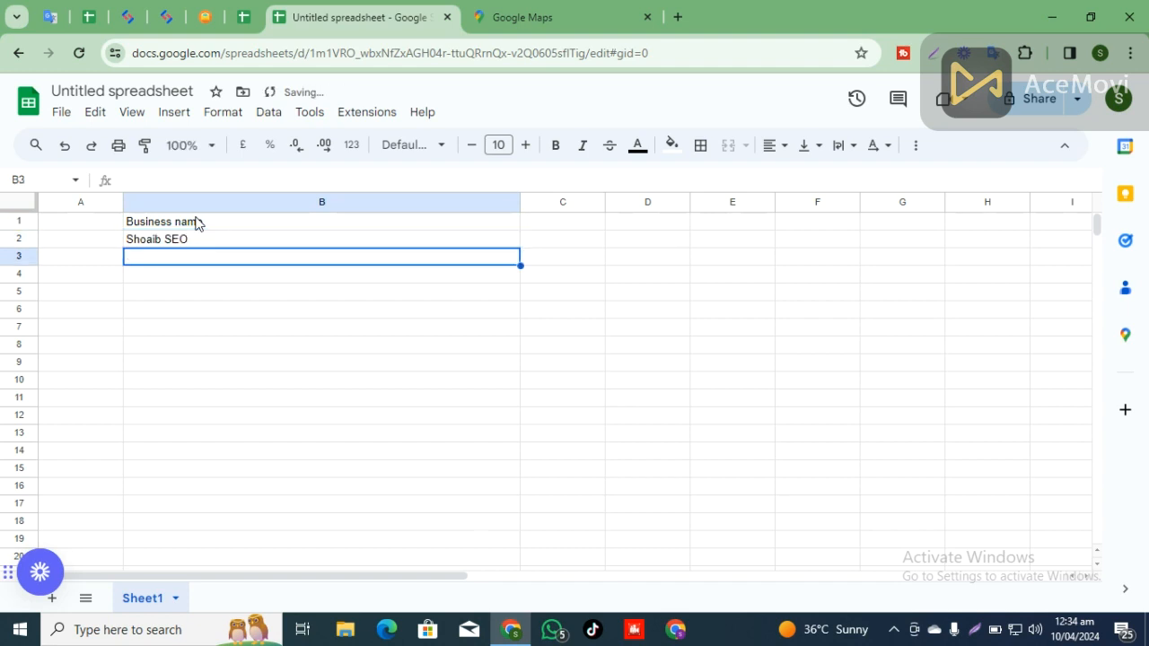
Step: Enter the heading "Address:" in B4 and "Karachi, pakistan" in B5
key("Down")
type("A")
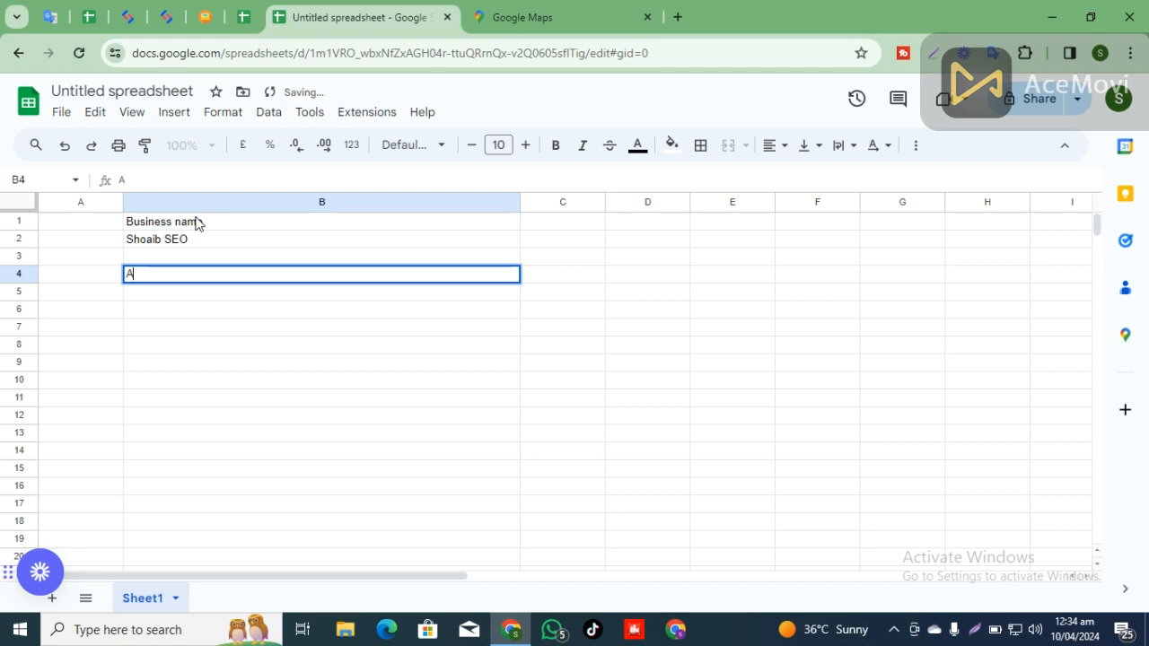
type("ddress:")
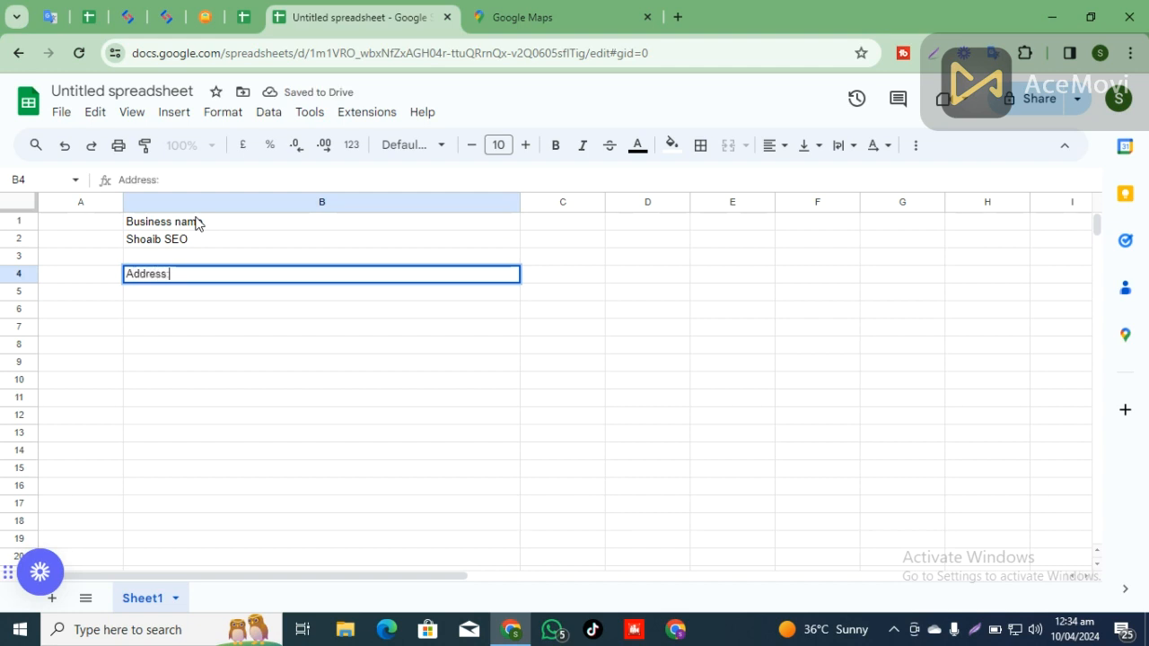
key("Return")
type("Karachi")
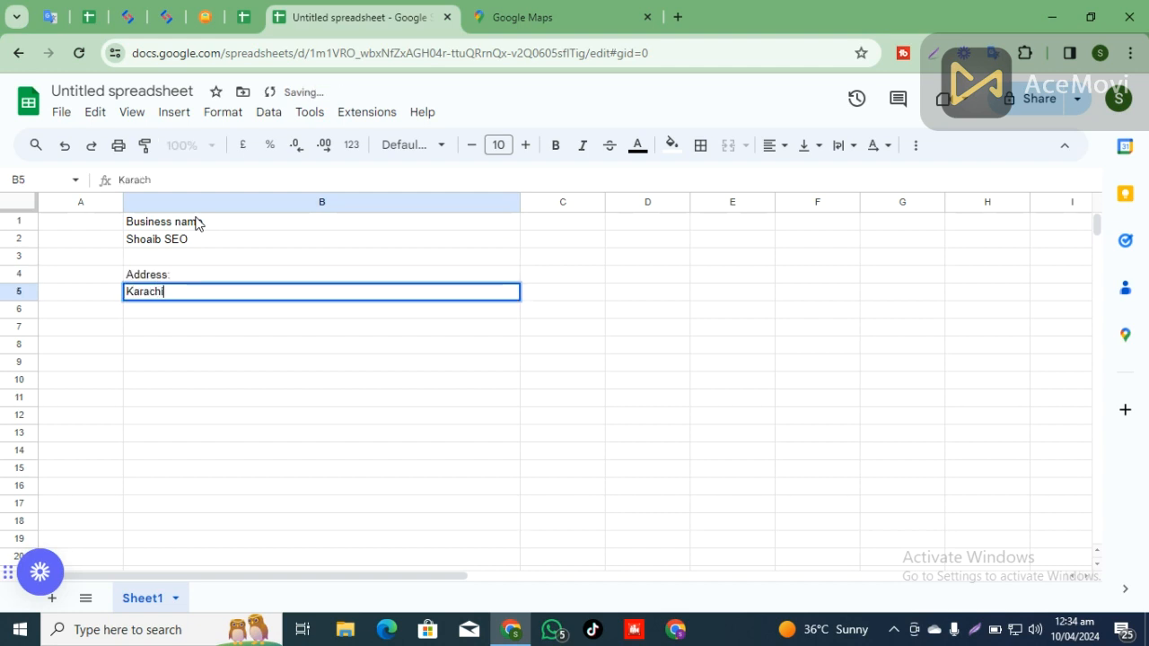
type(", pakista")
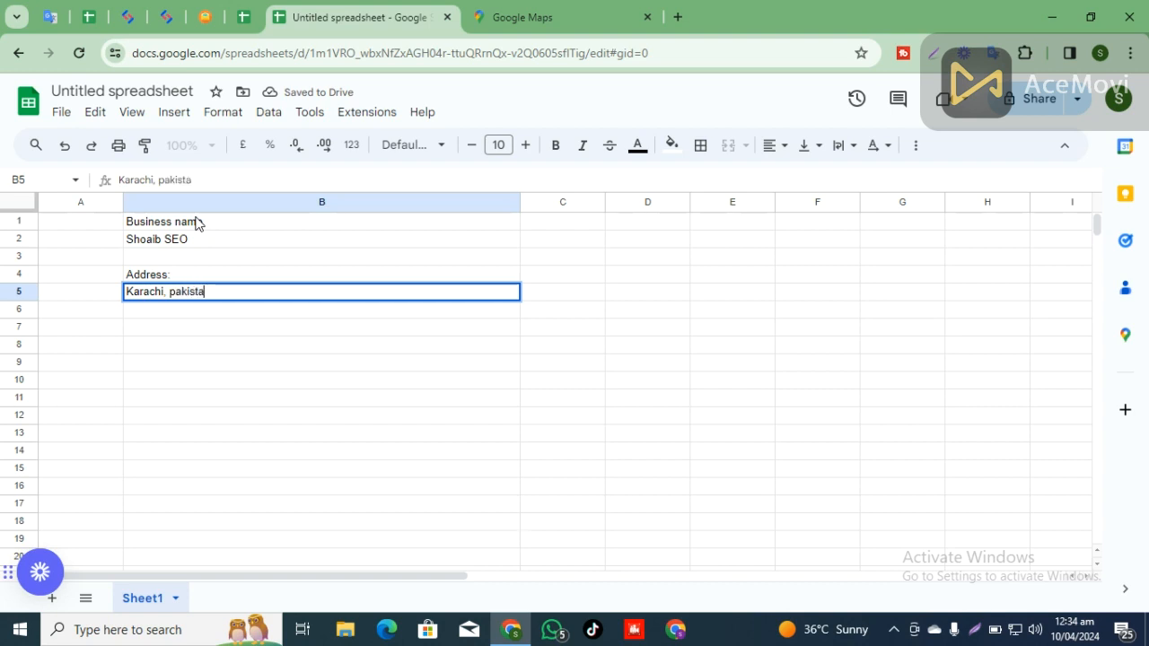
key("Return")
Step: Enter the heading "Catgeory:" in B7 and "Consulant" in B8
key("Return")
type("Catgeory")
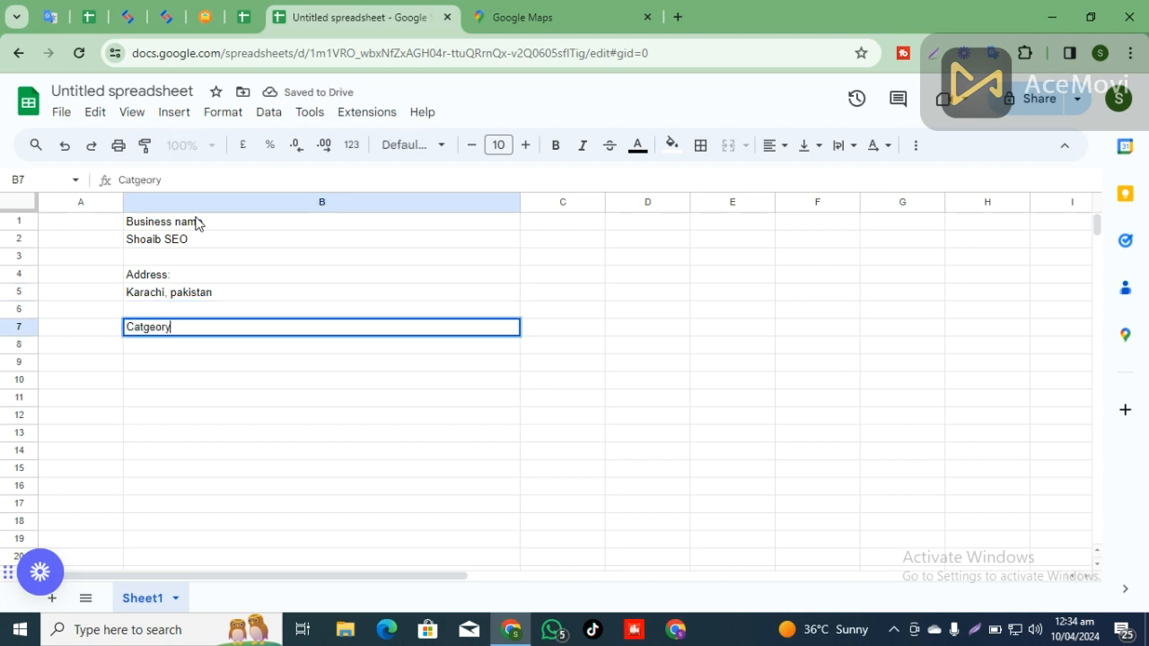
type(":")
key("Return")
type("C")
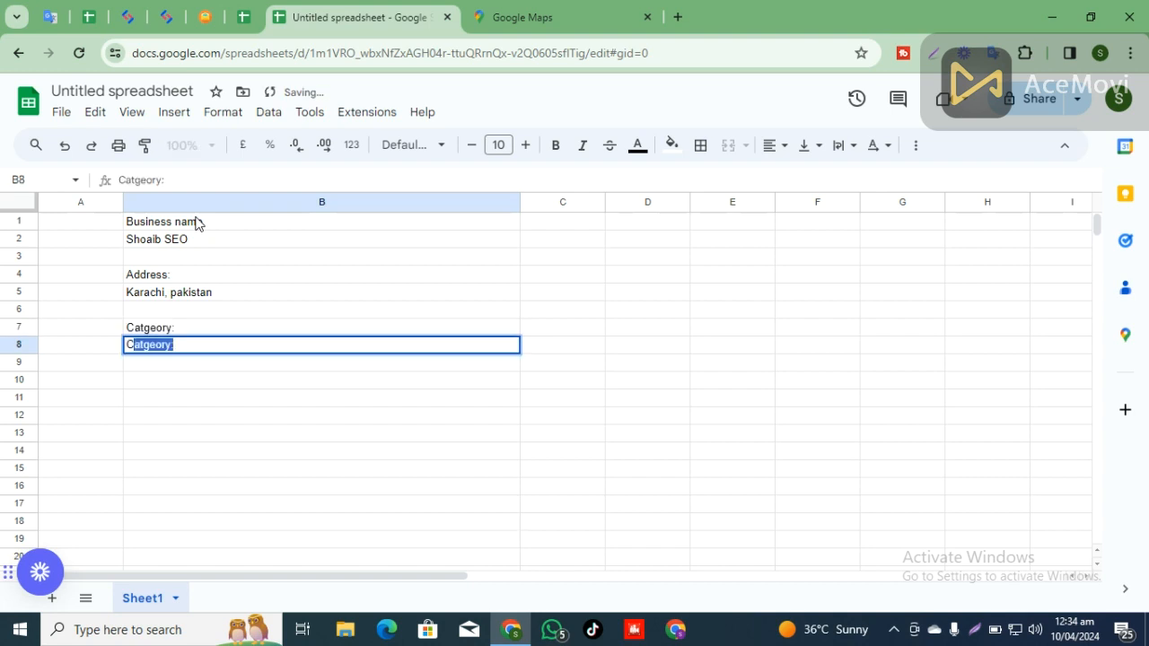
type("onsulant")
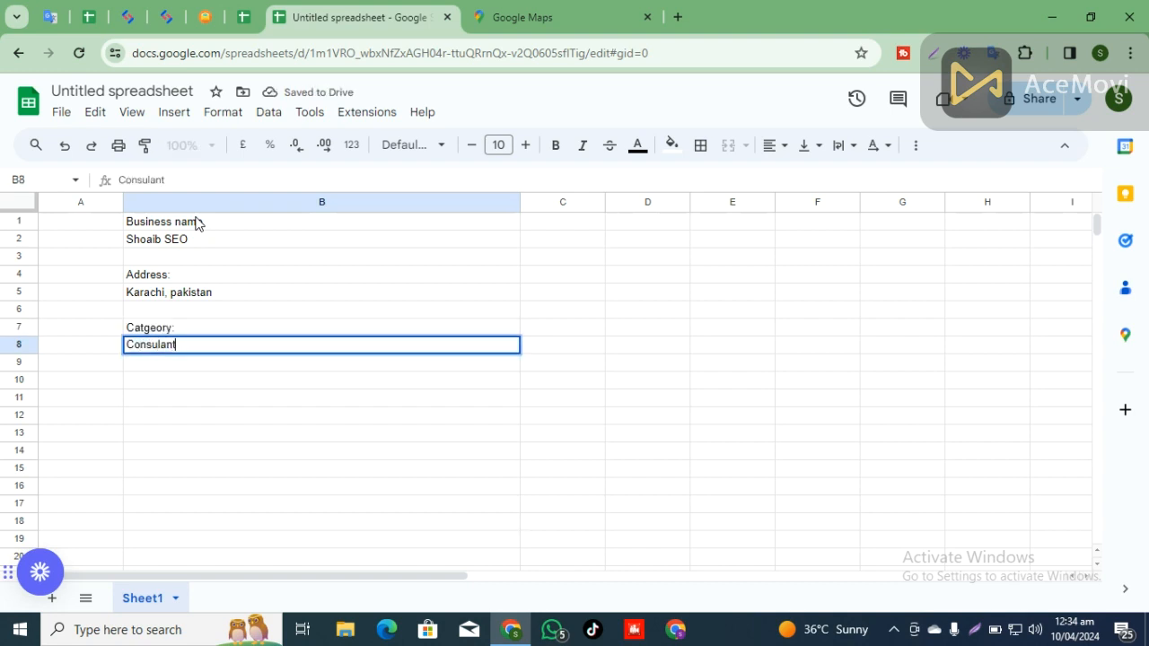
key("Return")
Step: Enter "Keywords" in B10 and list "seo", "ranking with" plus the consultant's first name, and "Onpage seo" in B11 to B13
key("Return")
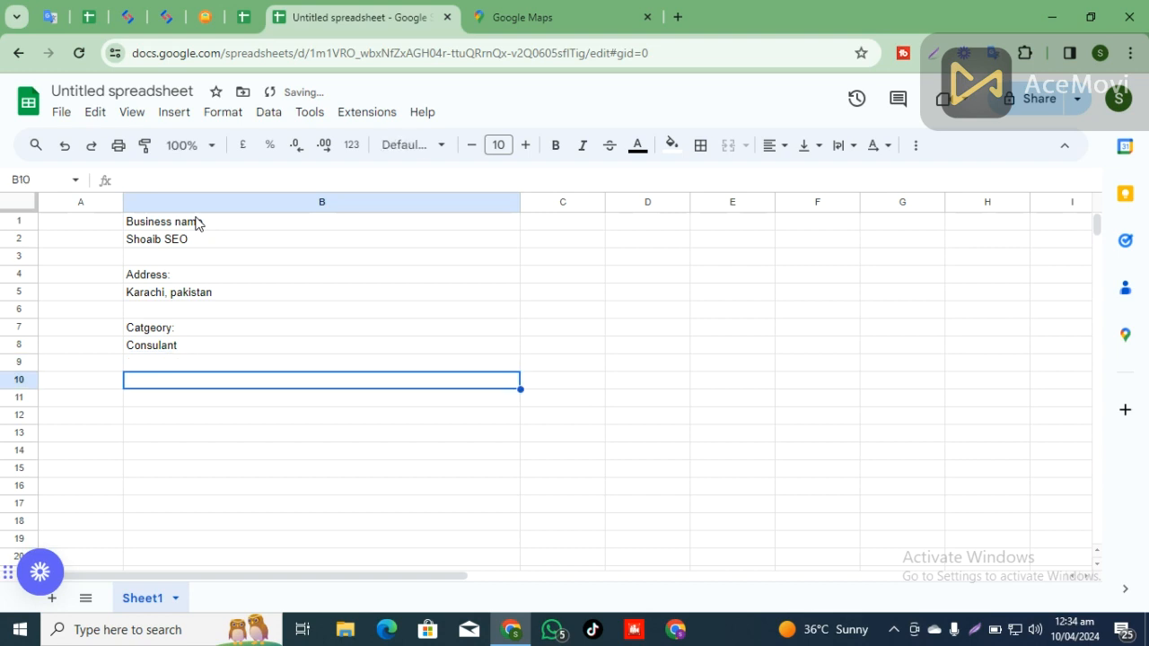
type("Keywords")
key("Return")
type("seo")
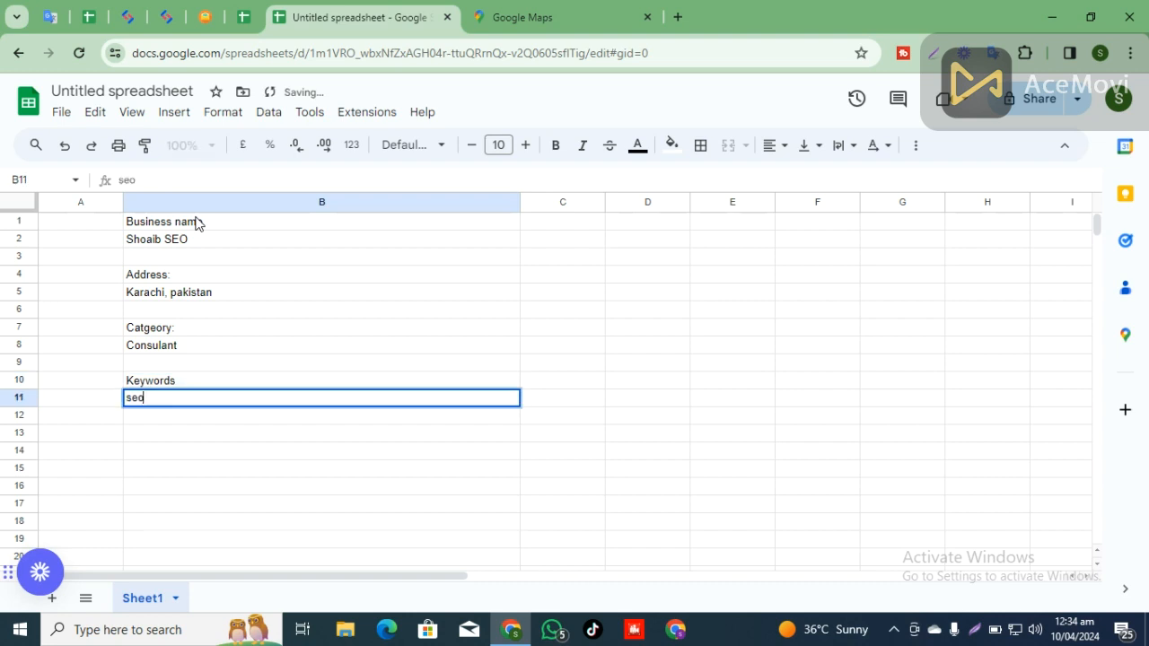
key("Return")
type("ranking wit")
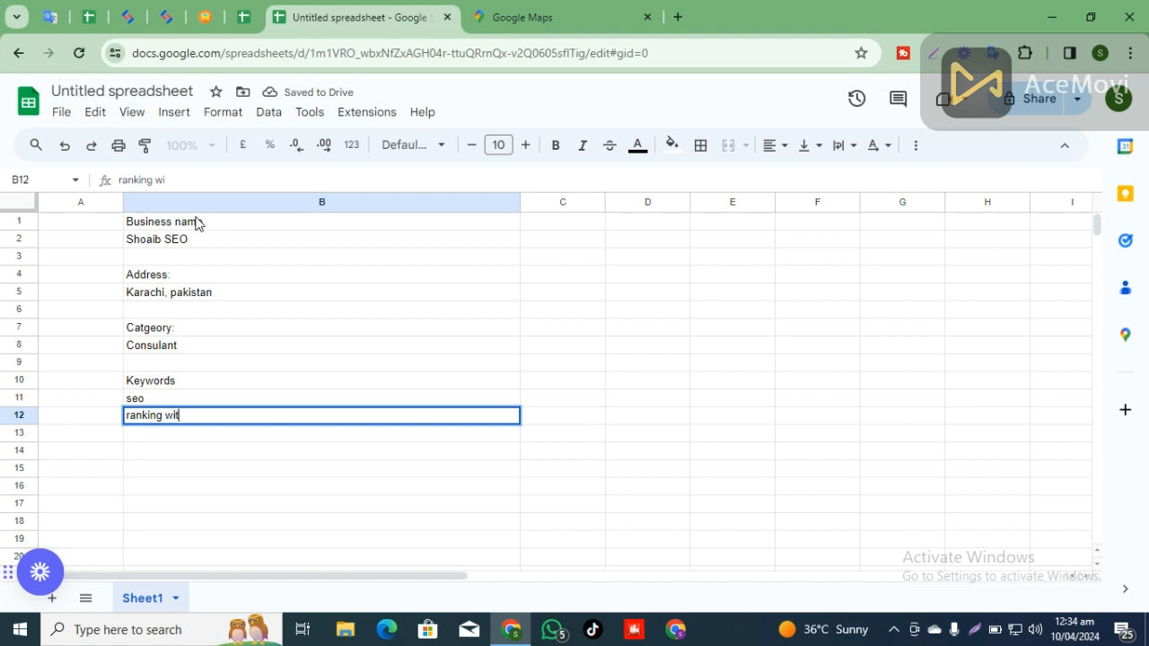
type("h shoaib")
key("Return")
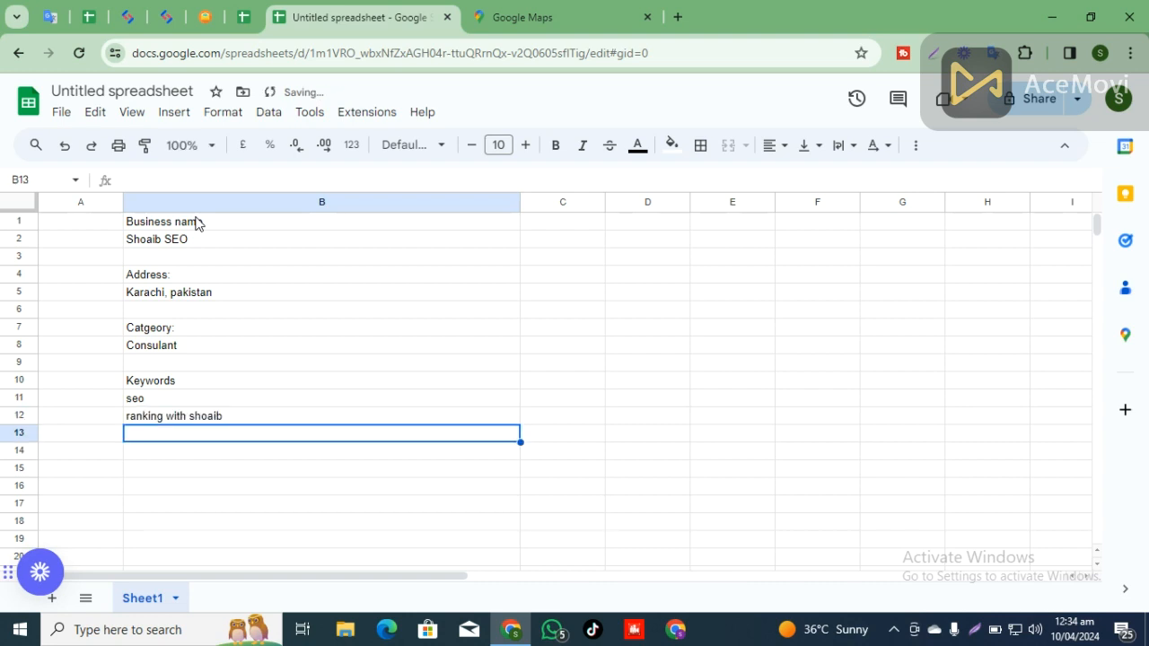
type("Onpage seo")
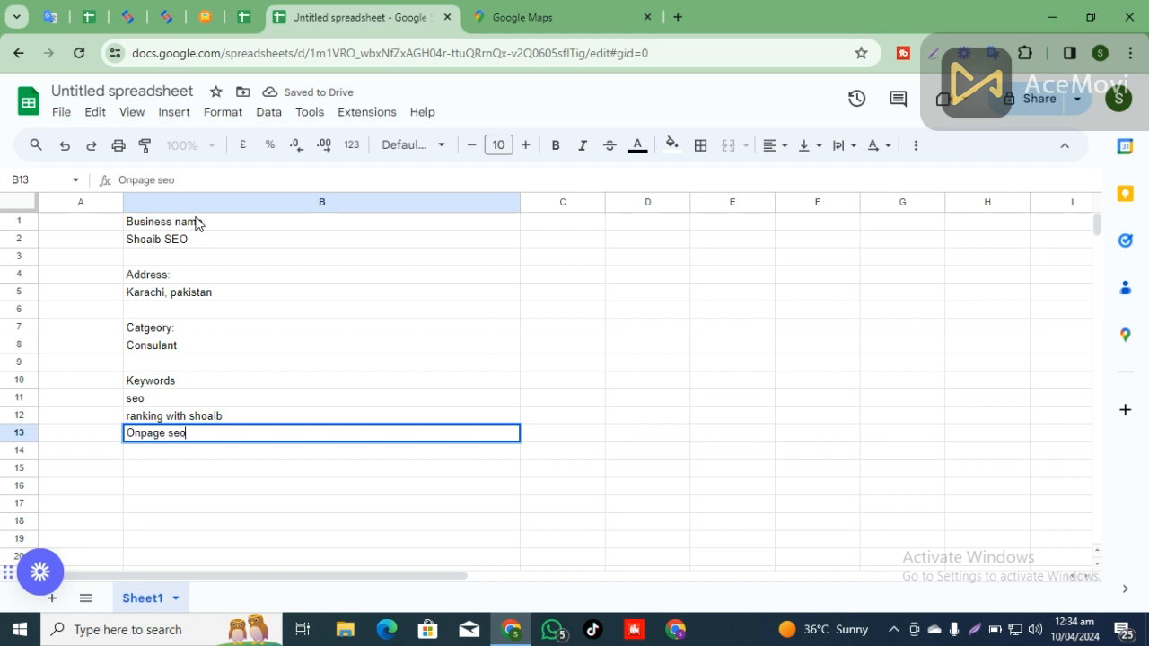
key("Return")
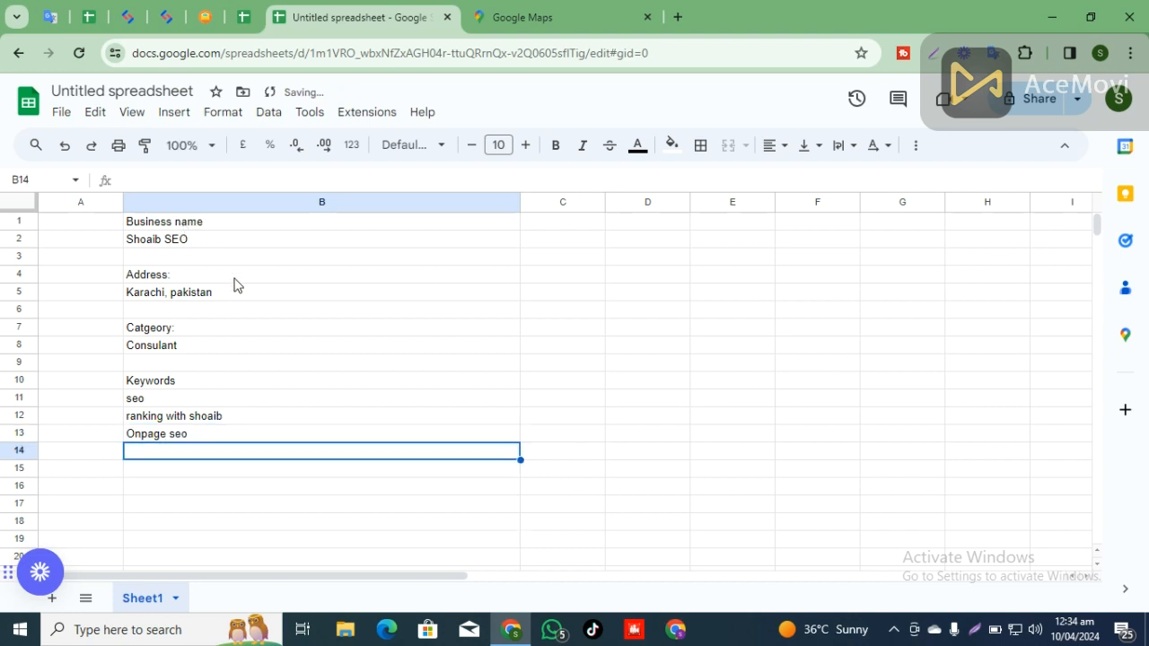
Step: Copy the address in B5 of the spreadsheet and search for it in Google Maps
left_click(507, 13)
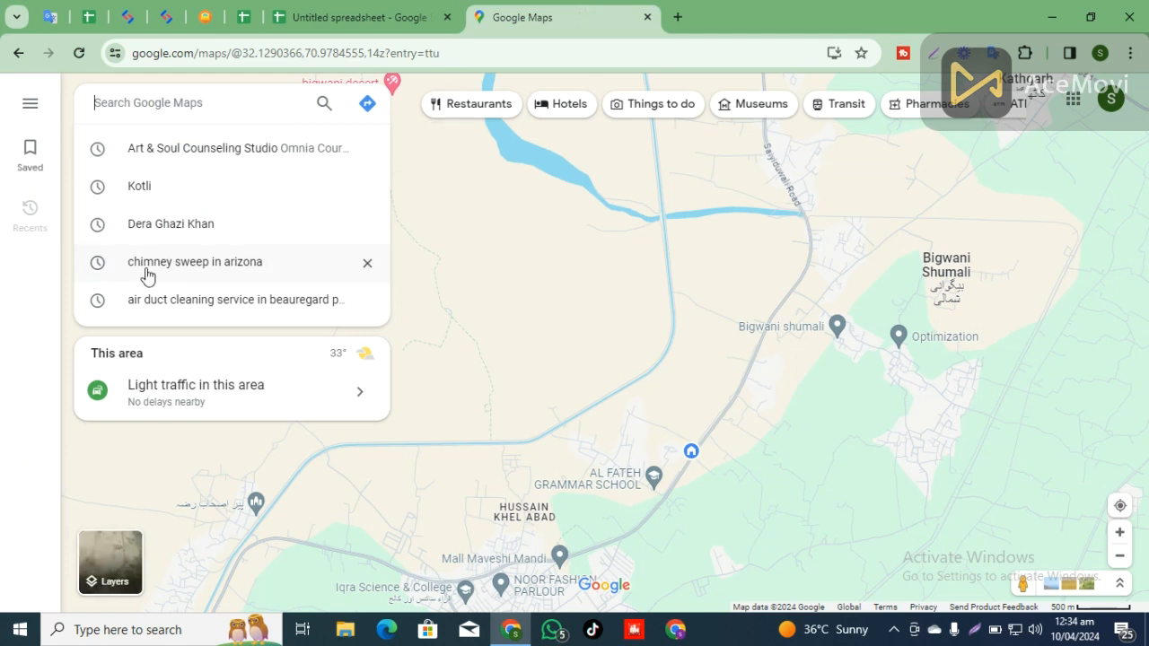
left_click(296, 17)
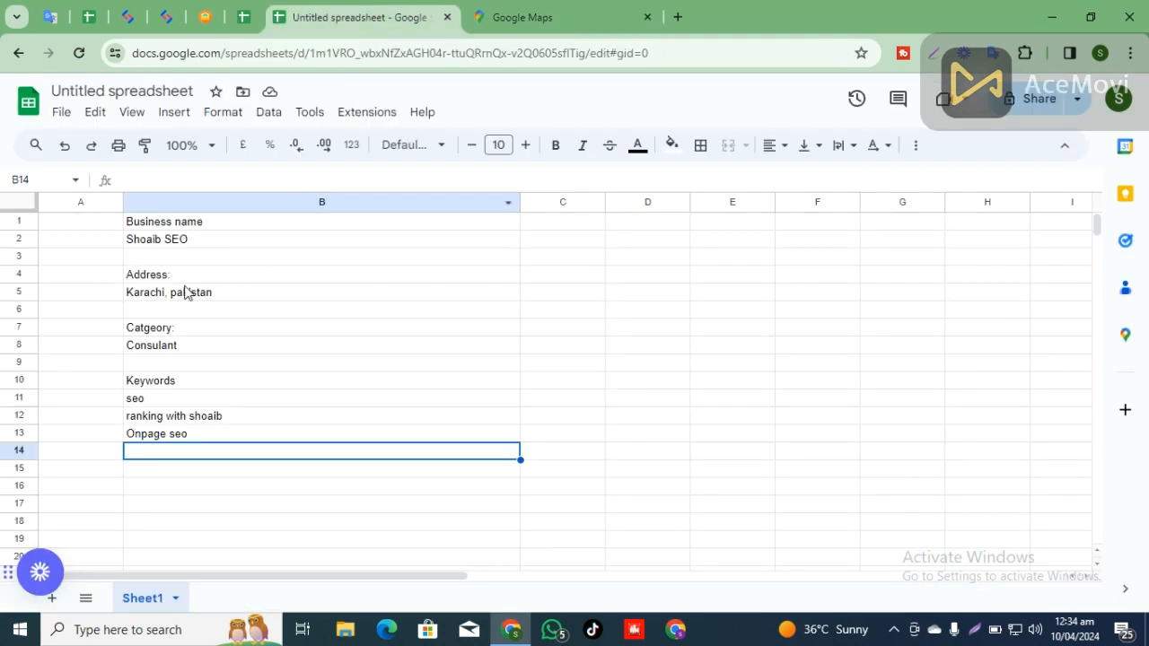
left_click(201, 297)
key("ctrl+c")
key("ctrl+Tab")
key("ctrl+v")
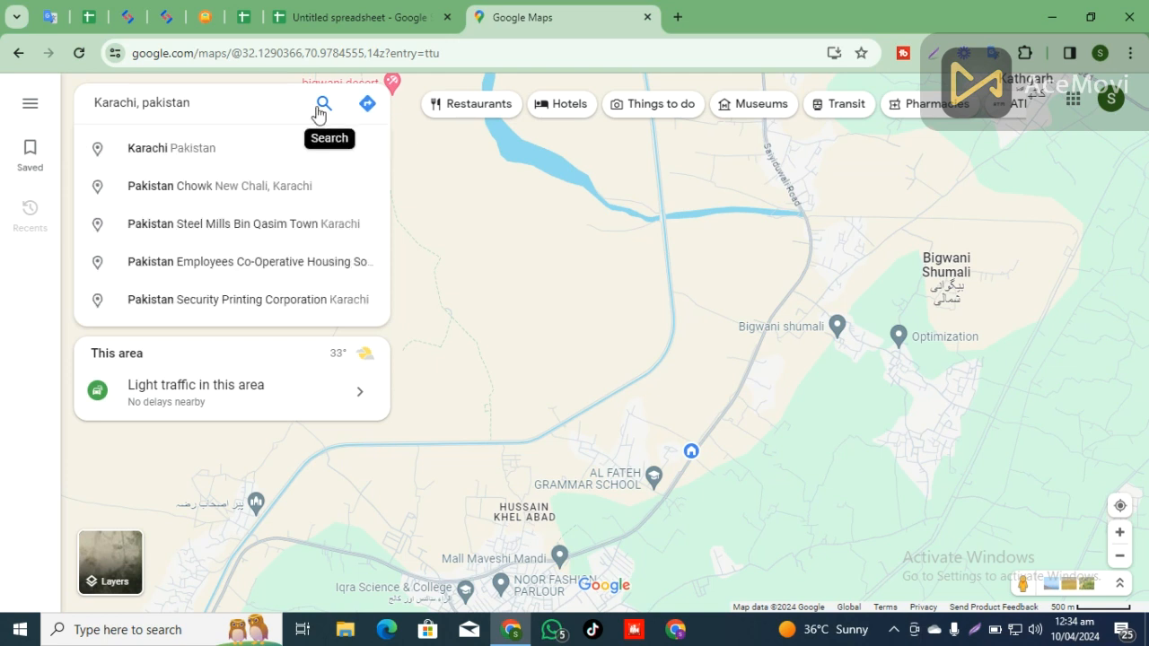
key("Return")
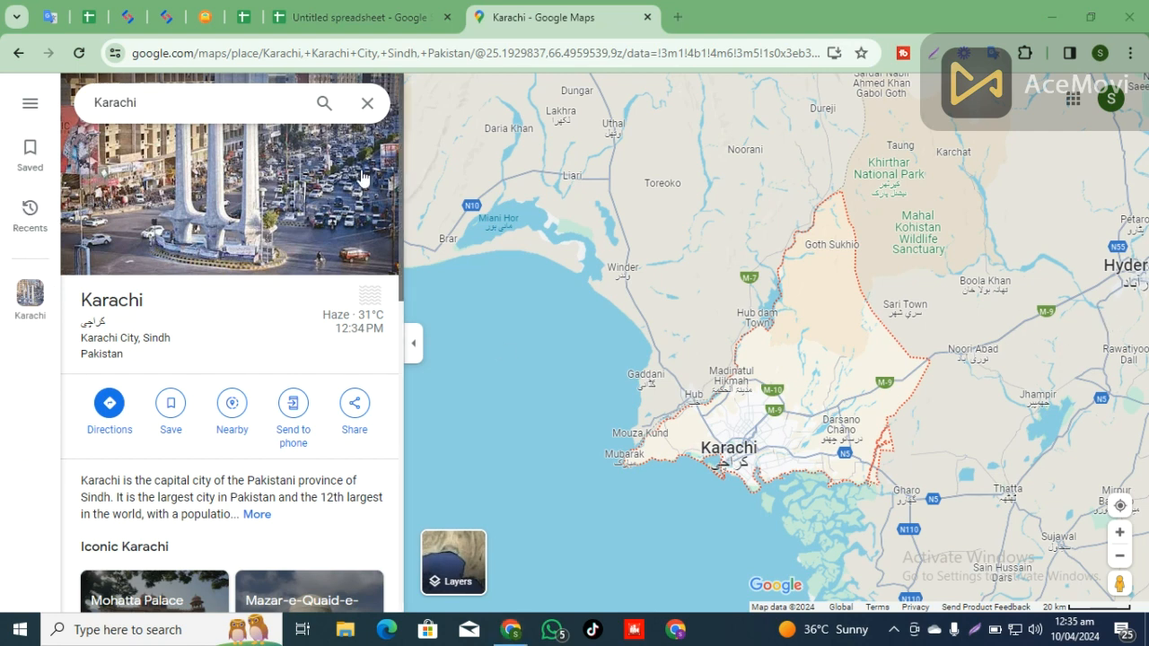
Step: Open the list of saved custom maps in Google Maps and go to My Maps for creating a map
left_click(27, 166)
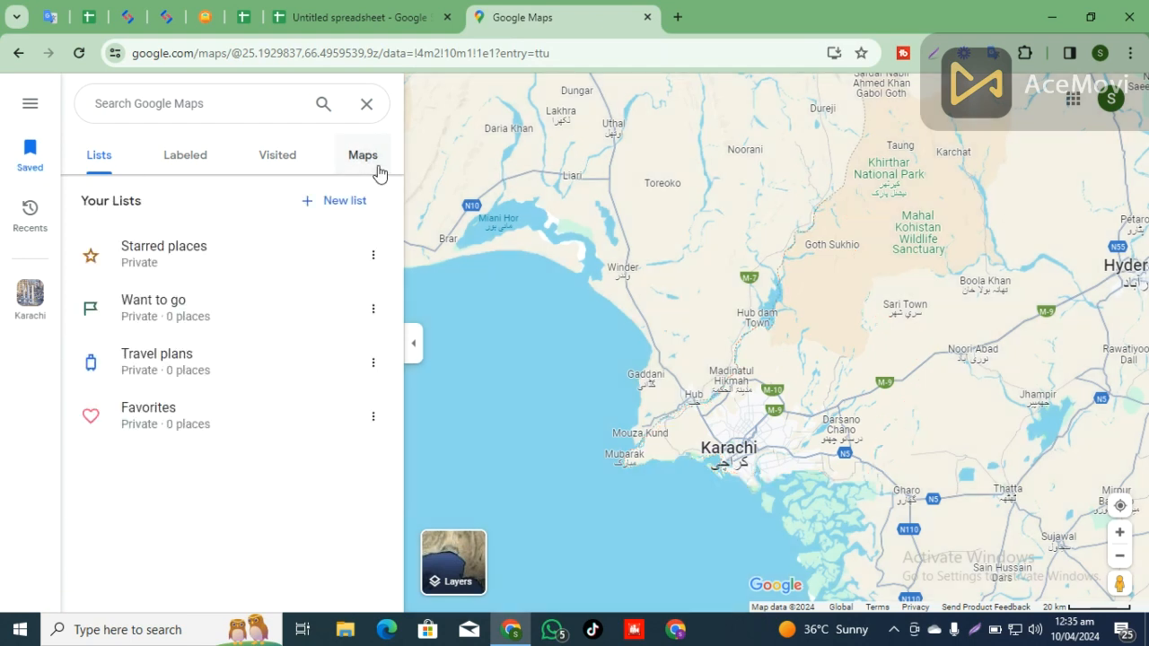
left_click(377, 171)
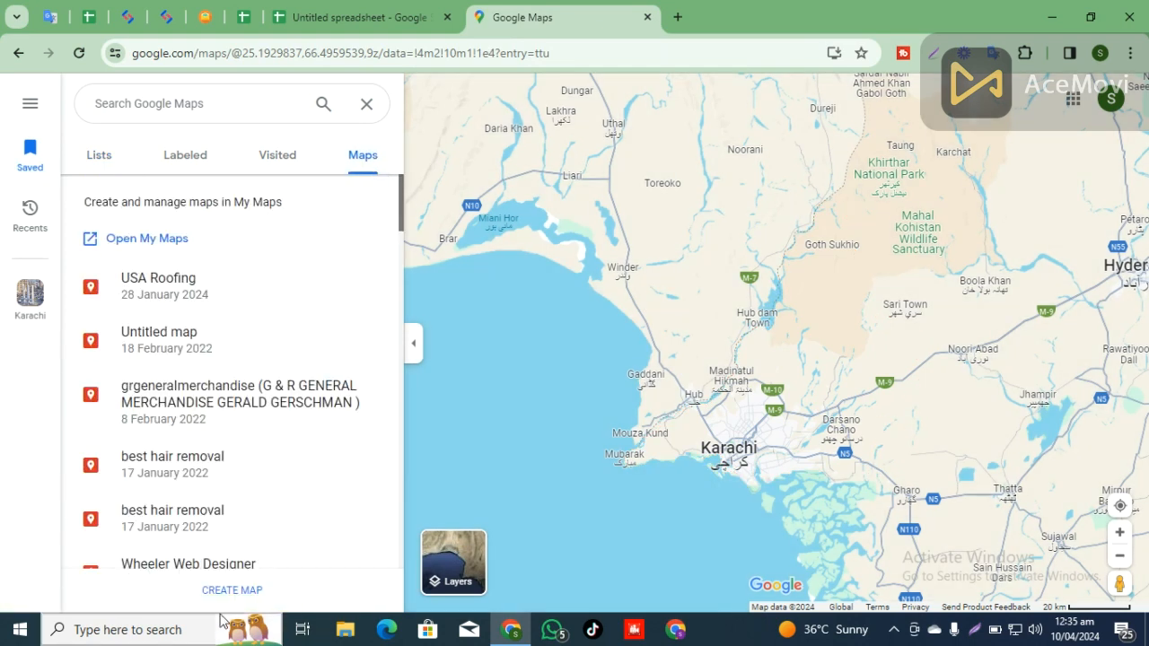
left_click(233, 592)
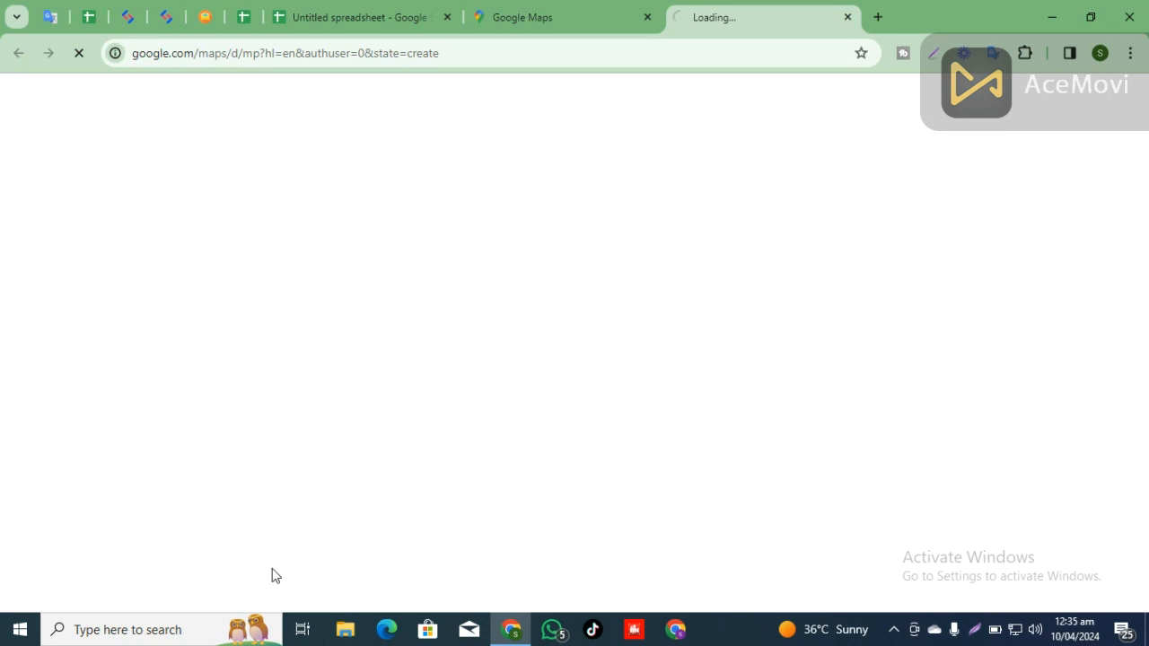
left_click(569, 11)
left_click(815, 7)
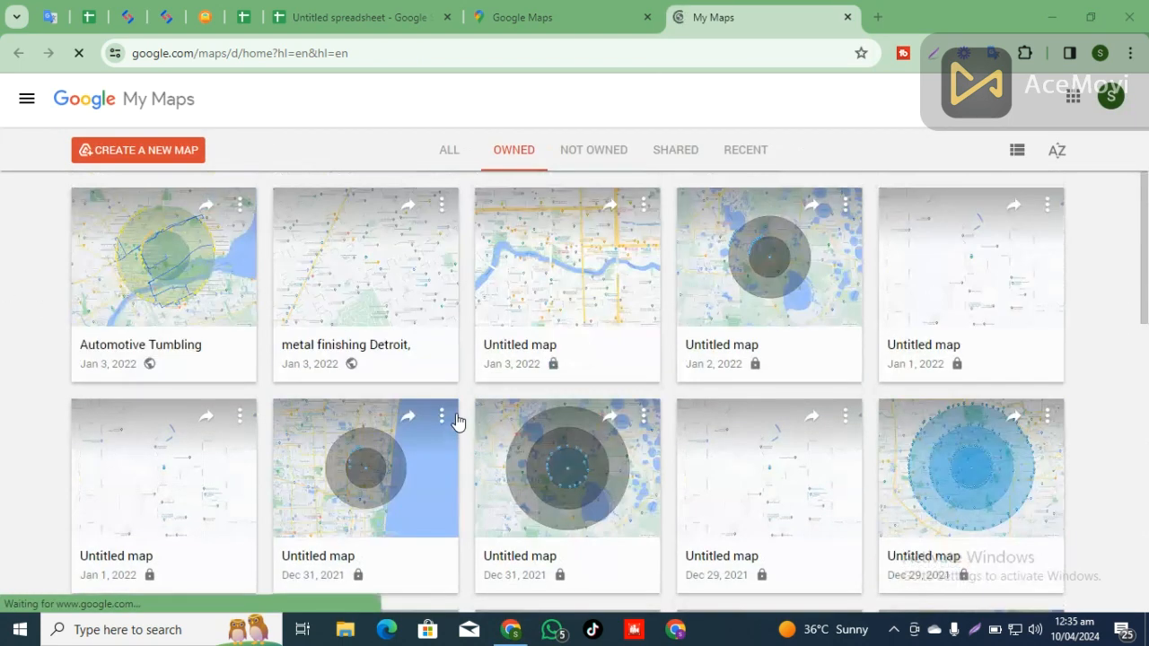
scroll(457, 422, "down", 3)
scroll(457, 422, "up", 3)
Step: Start creating a new map from the My Maps home page
left_click(137, 149)
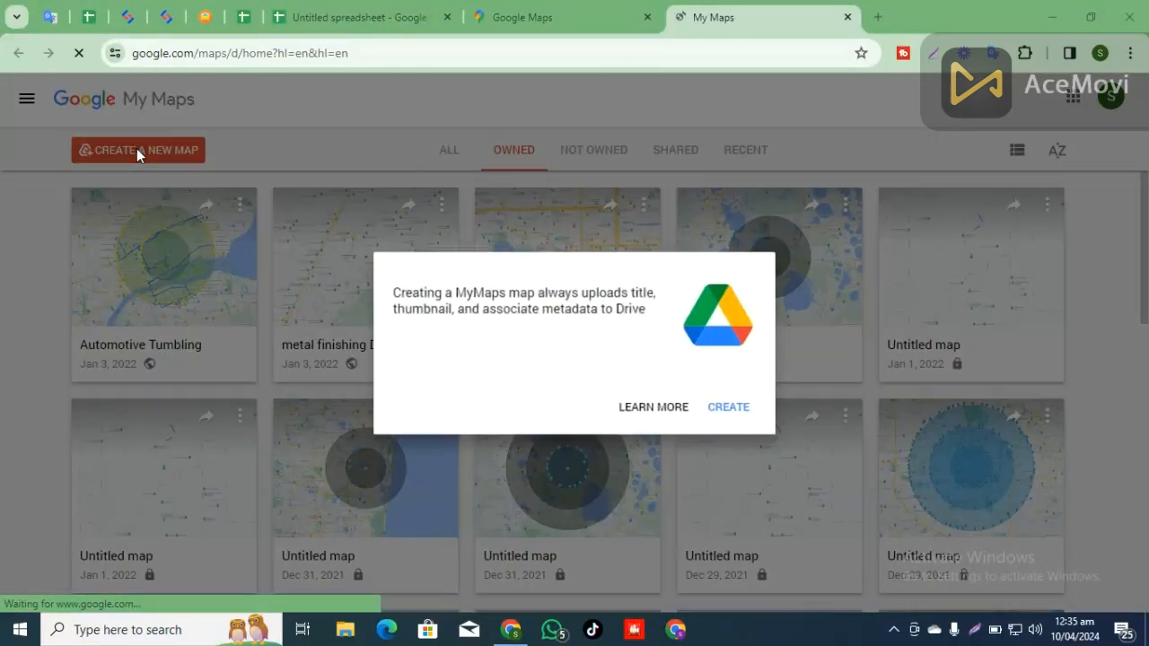
left_click(683, 412)
left_click(709, 17)
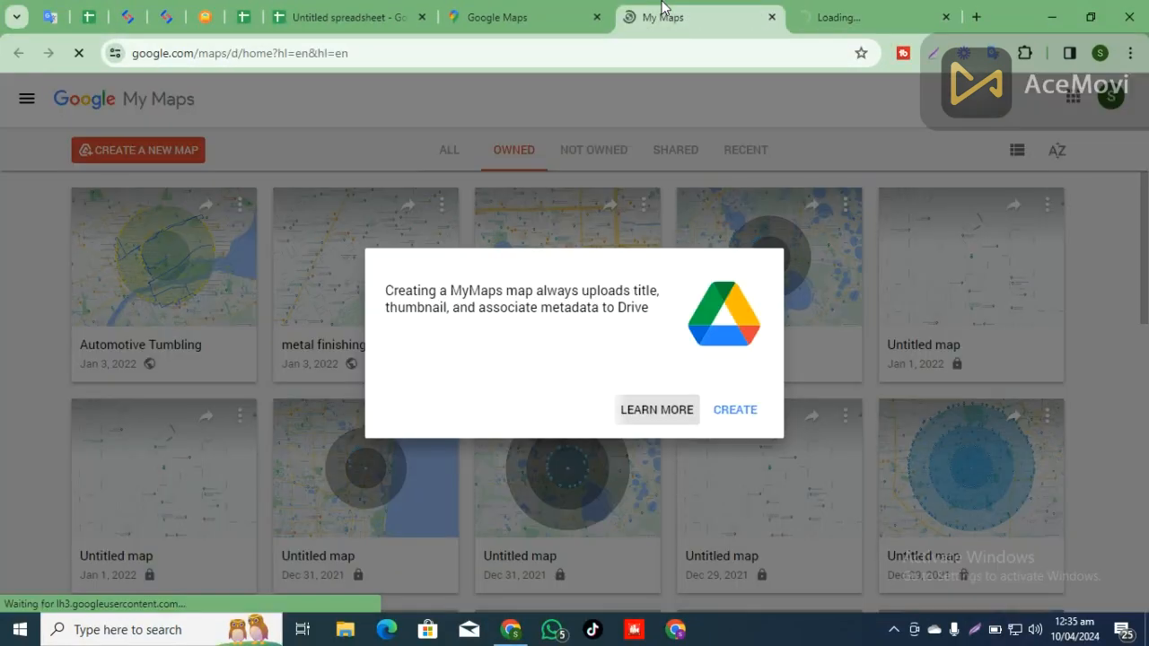
left_click(163, 151)
left_click(163, 151)
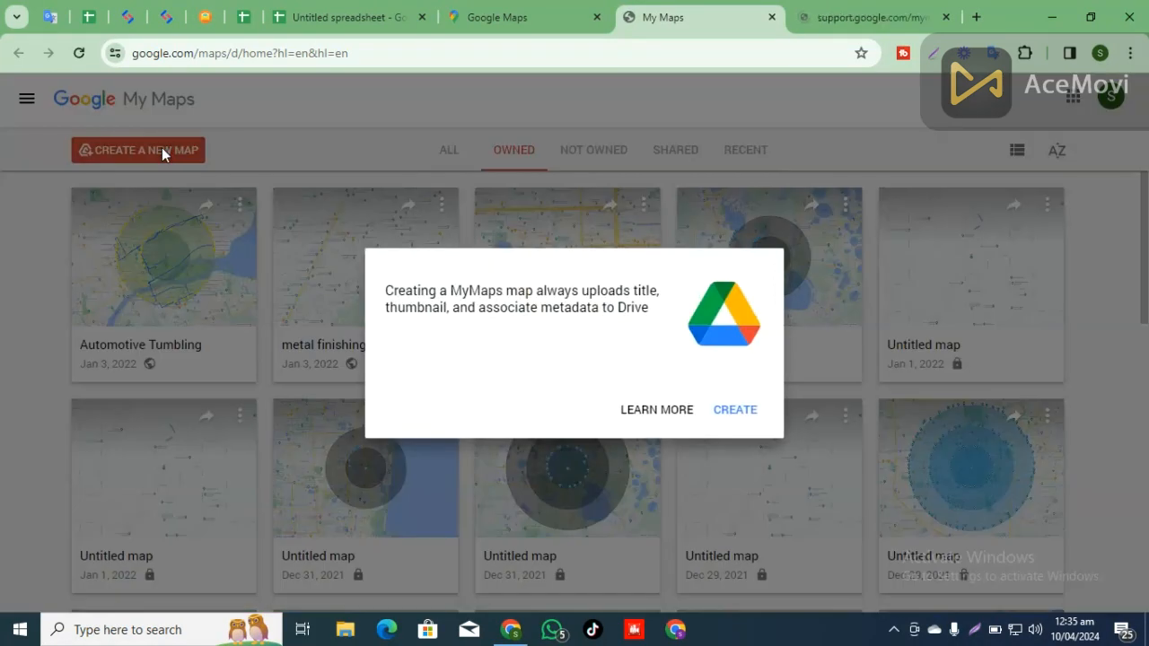
Step: Confirm the creation of the new map and close the extra blank tab and the My Maps help page
left_click(754, 420)
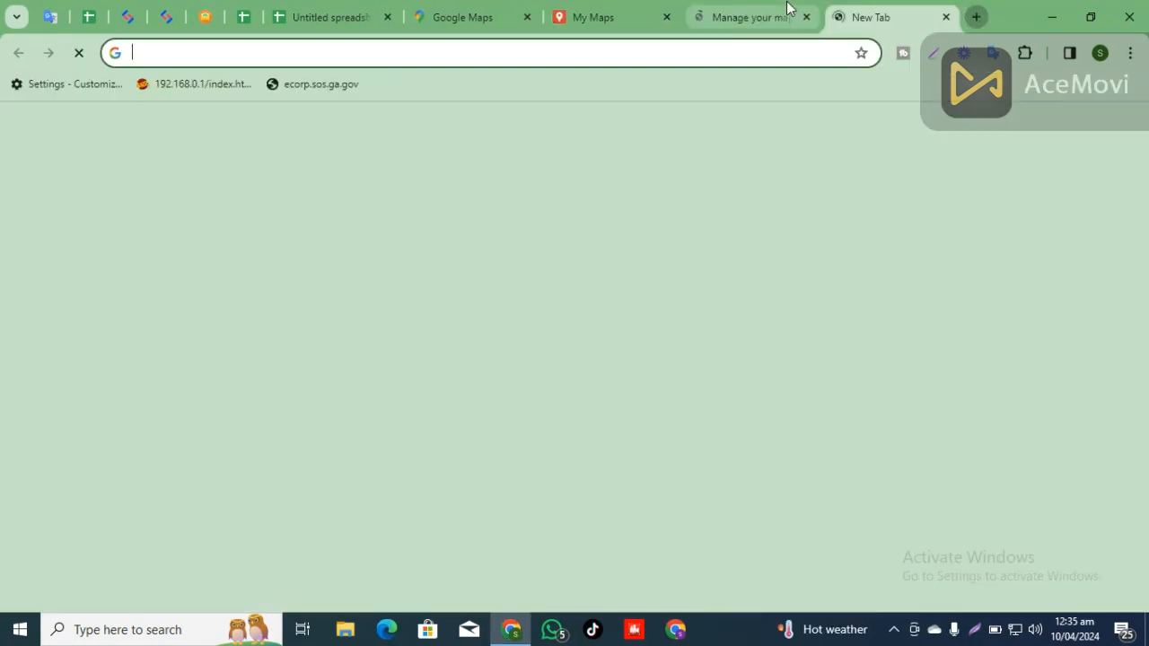
left_click(784, 9)
left_click(945, 17)
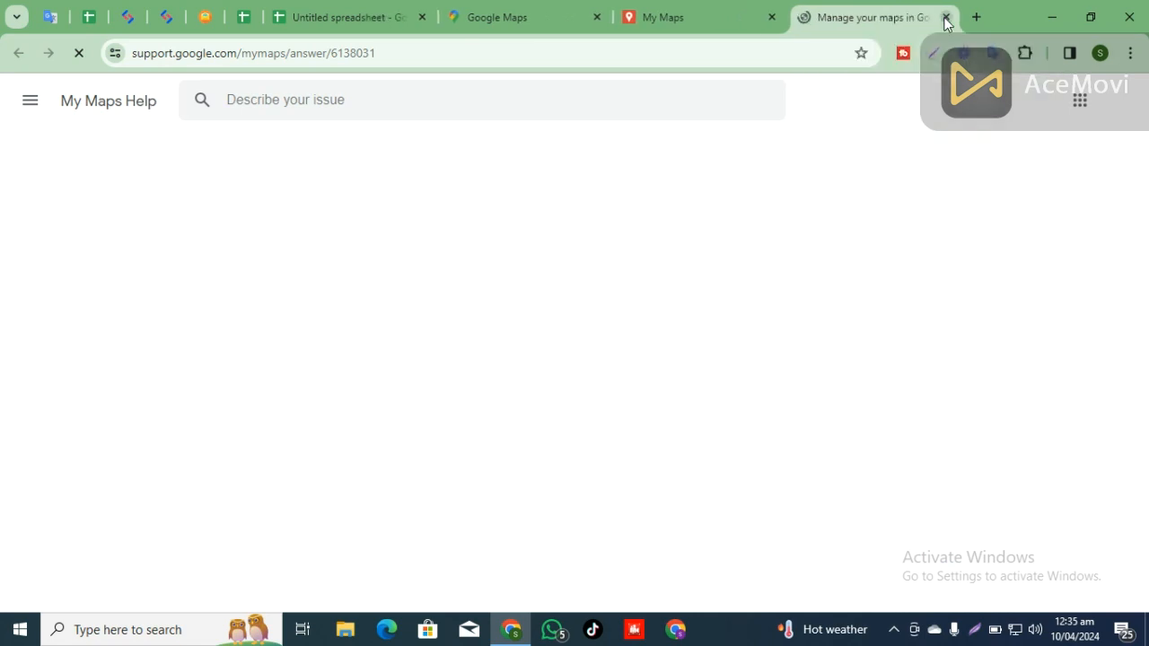
left_click(661, 27)
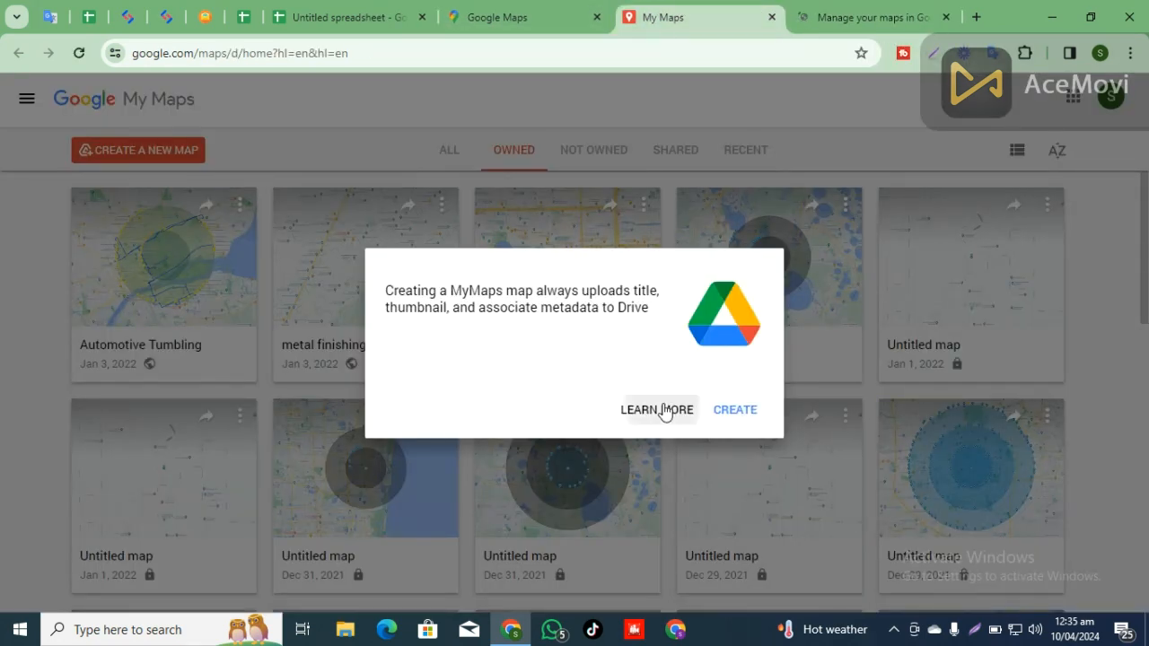
left_click(663, 409)
left_click(662, 12)
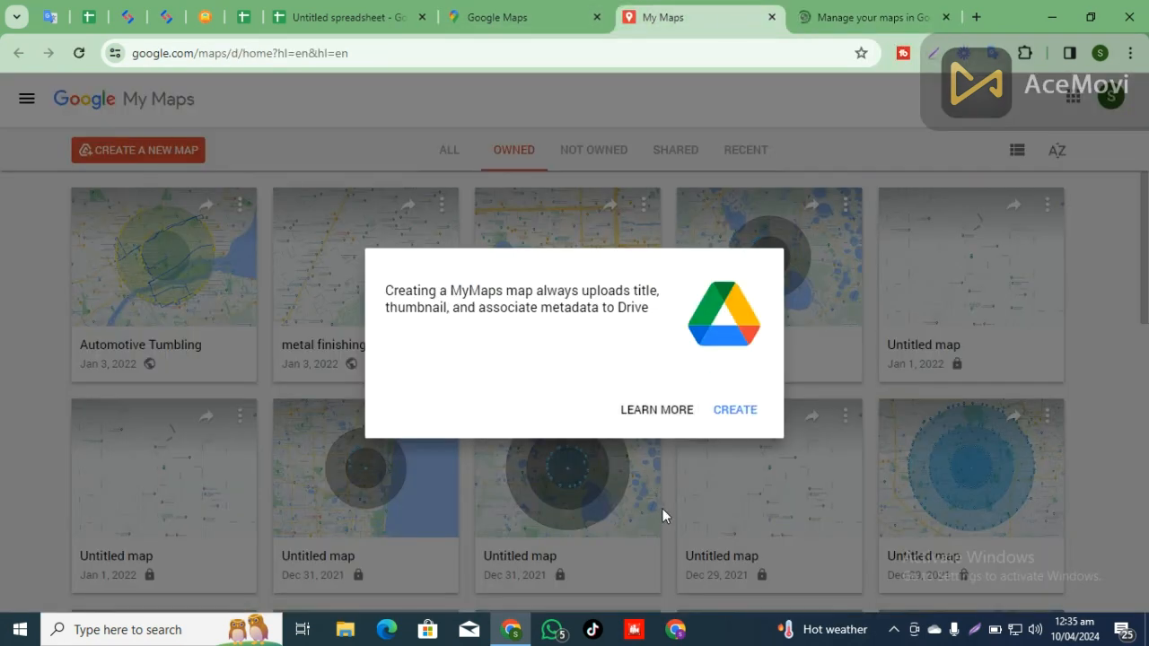
left_click(734, 416)
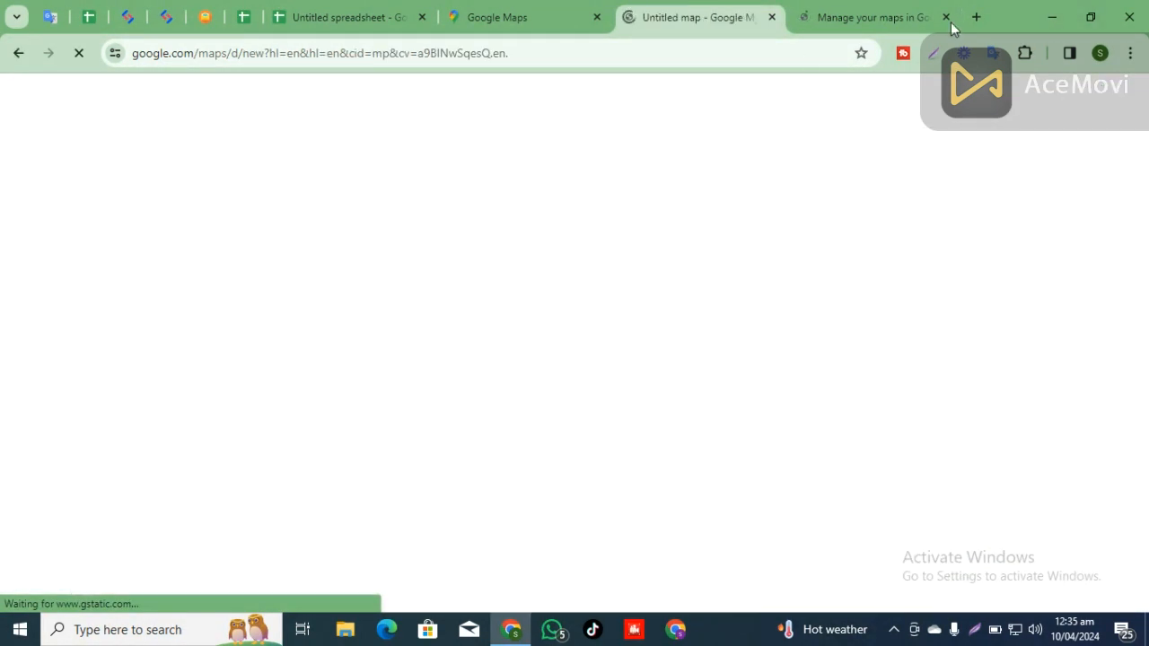
left_click(946, 17)
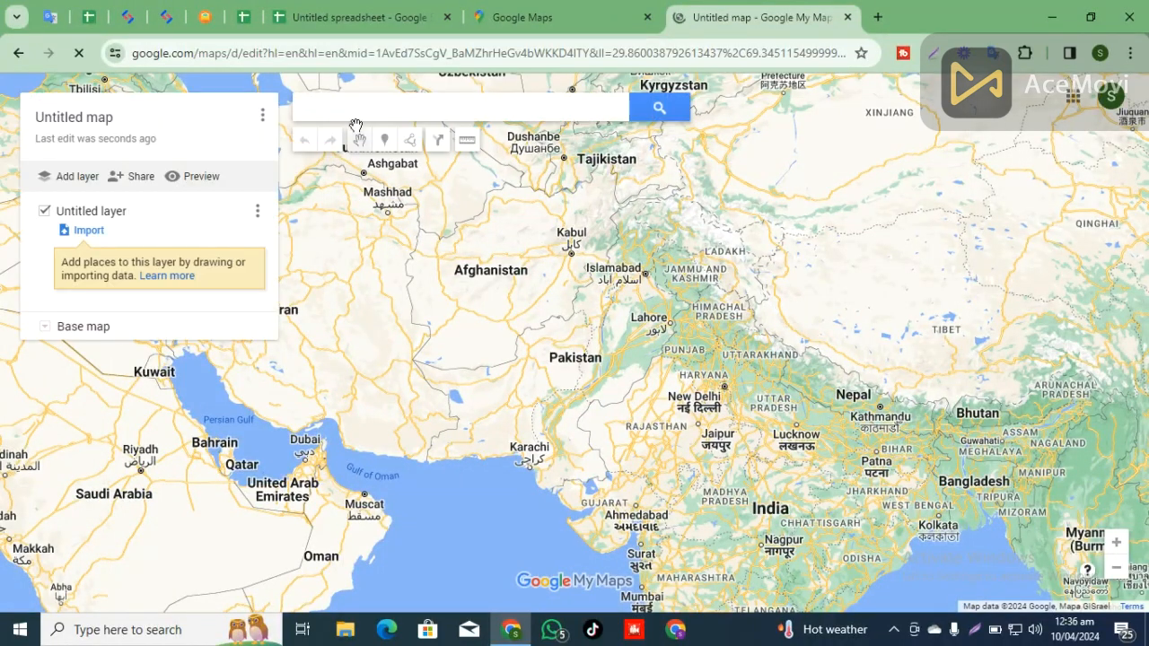
Step: Close the Google Maps page and return to the untitled map in My Maps, ready for searching a place
left_click(413, 111)
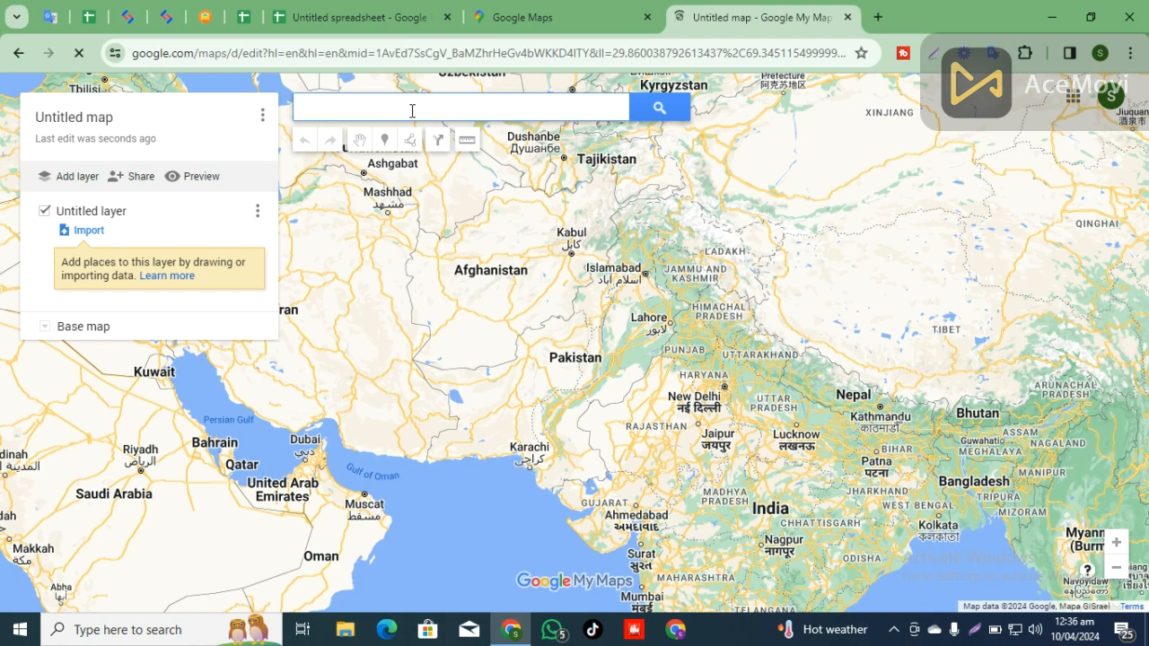
left_click(383, 17)
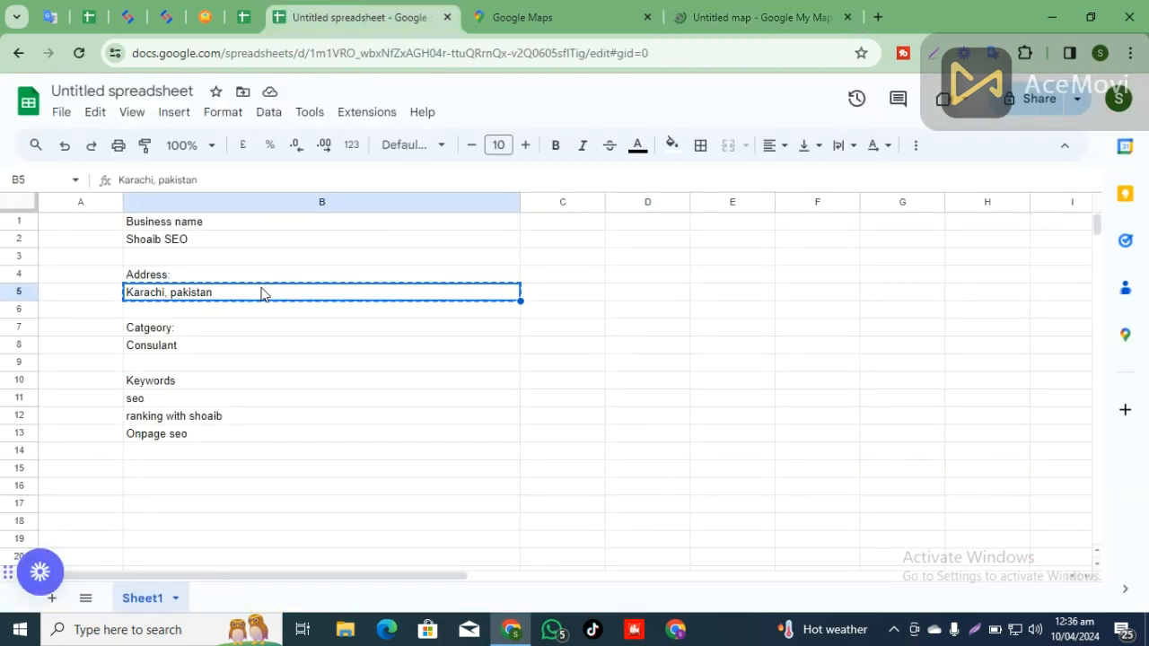
left_click(610, 9)
left_click(664, 10)
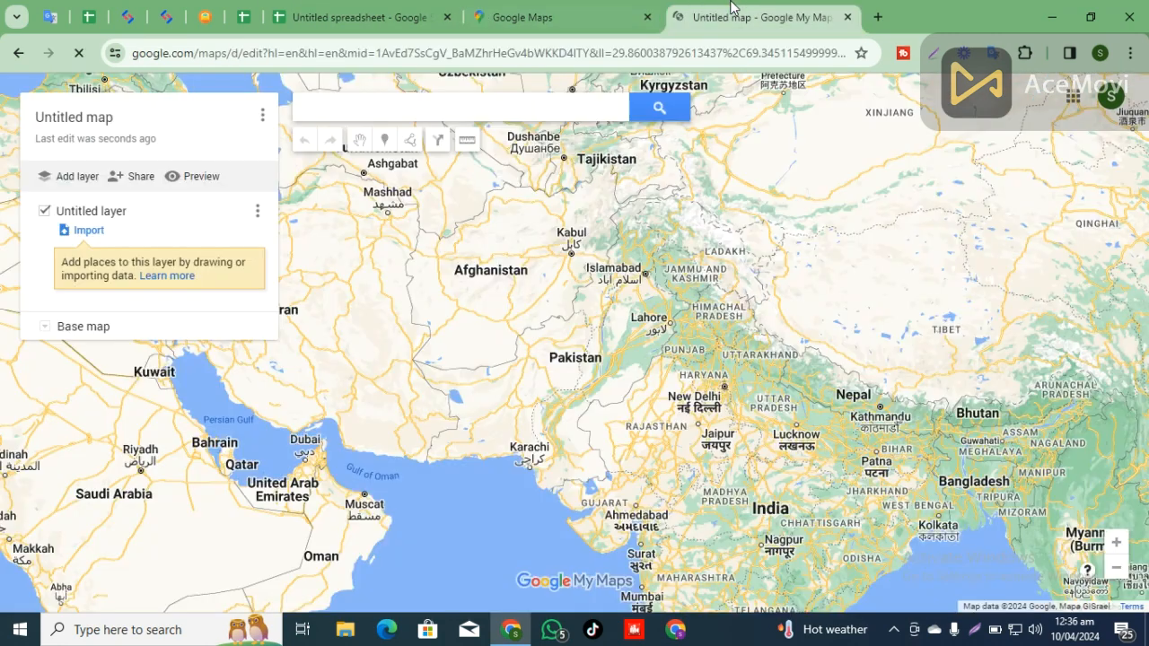
left_click(611, 12)
left_click(647, 17)
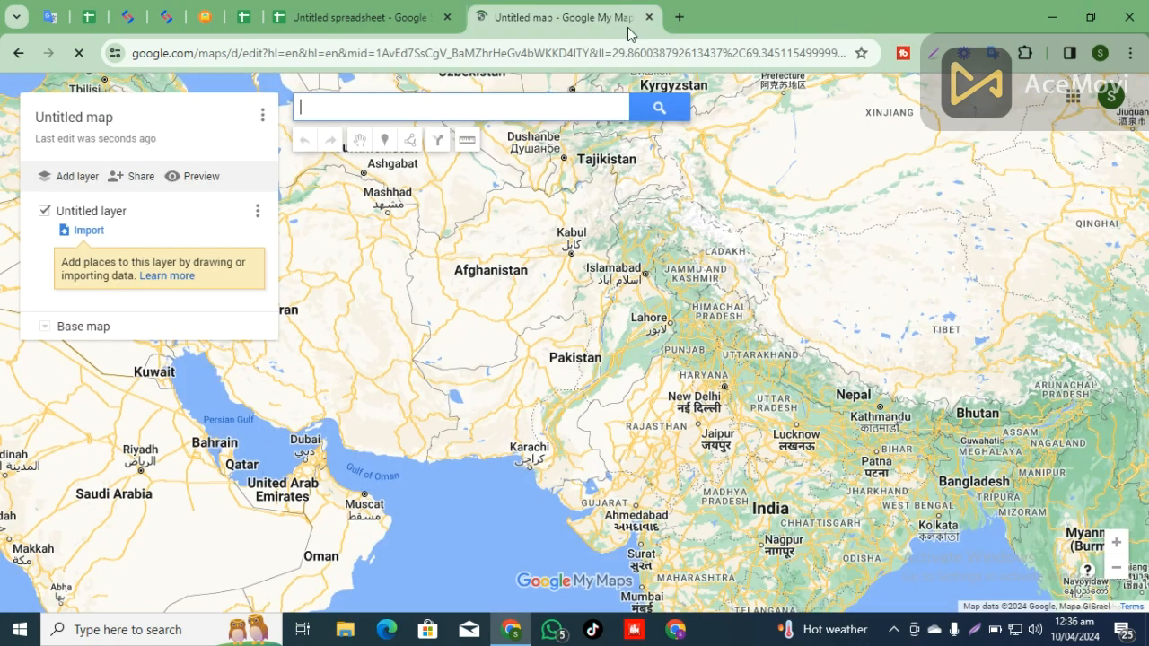
Step: Search the untitled map for "Karachi, pakistan", choose the Karachi, Pakistan suggestion and add it to the map
type("Karachi, pakistan")
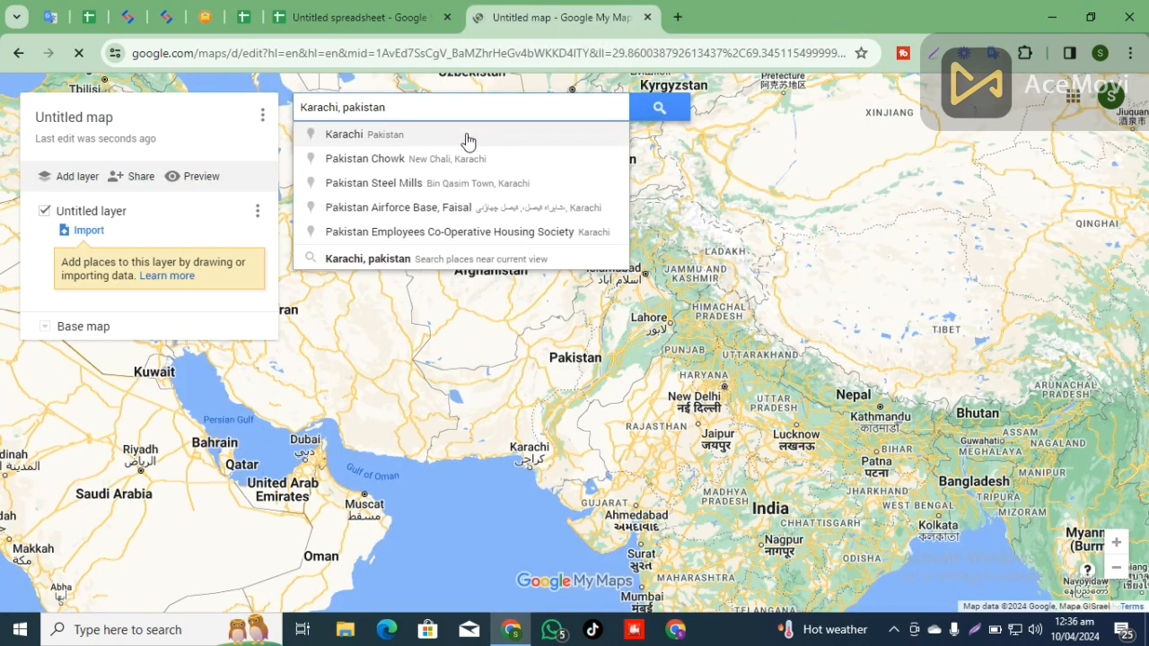
left_click(510, 133)
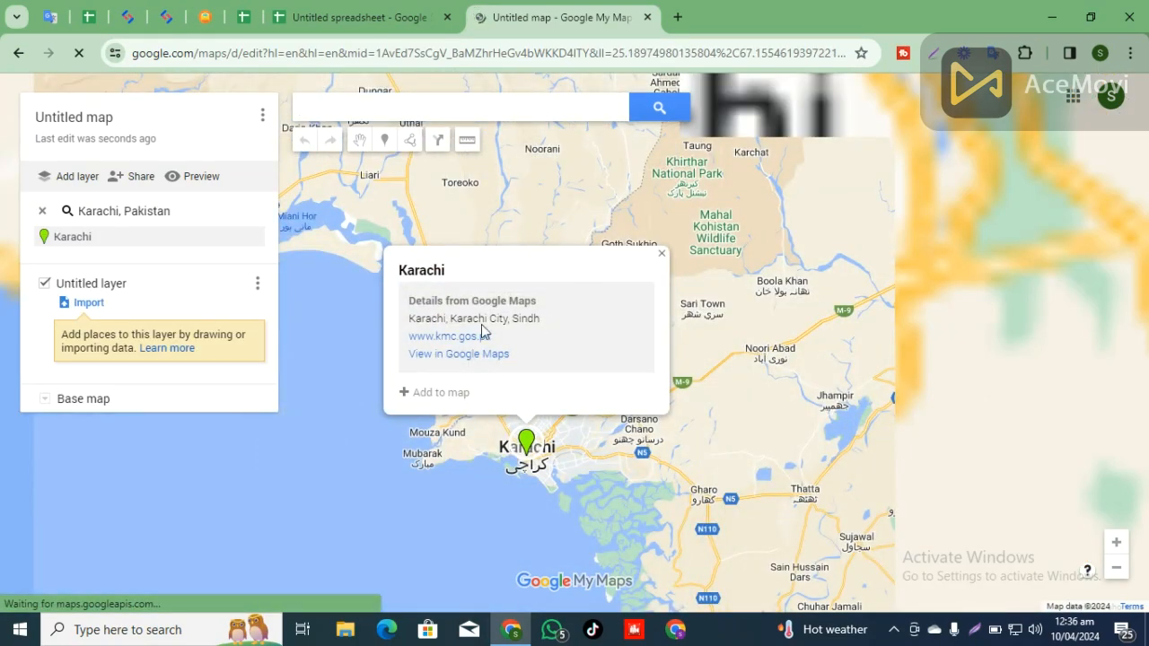
left_click(438, 393)
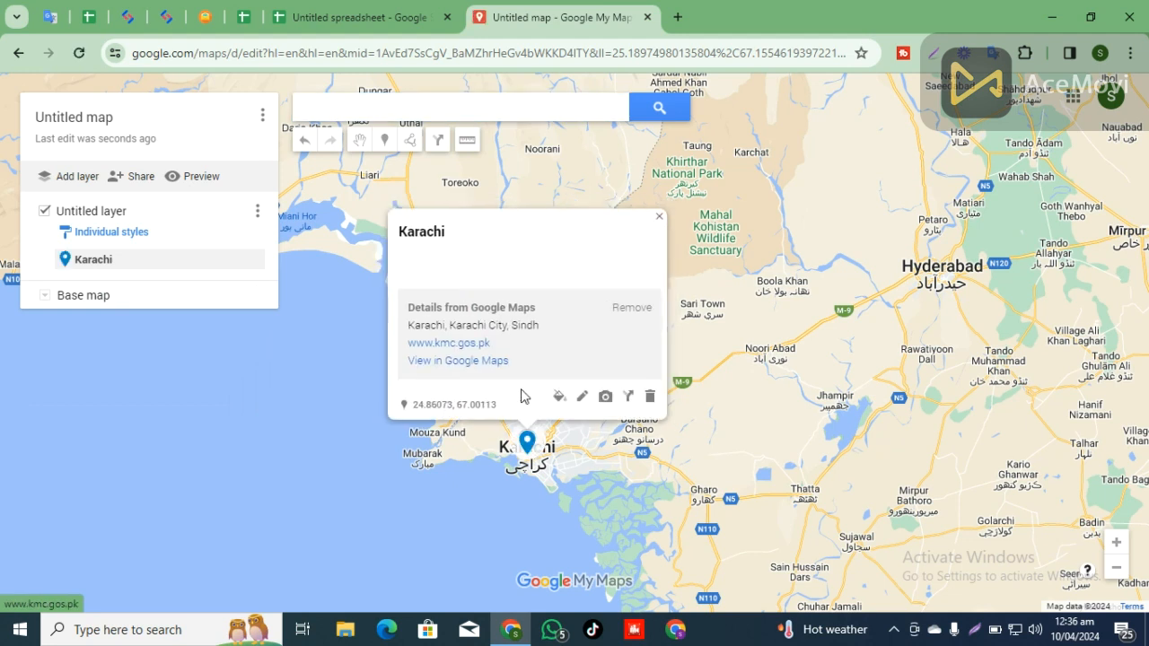
Step: Style the Karachi marker with the house icon and the black colour RGB (0, 0, 0)
left_click(557, 398)
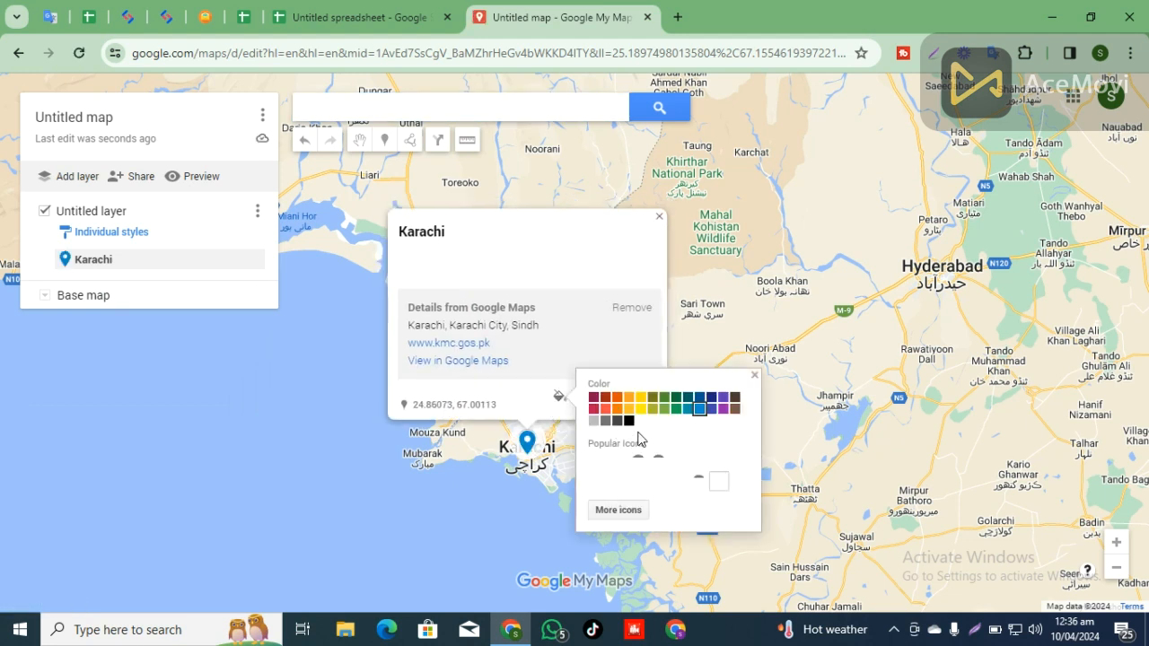
left_click(597, 461)
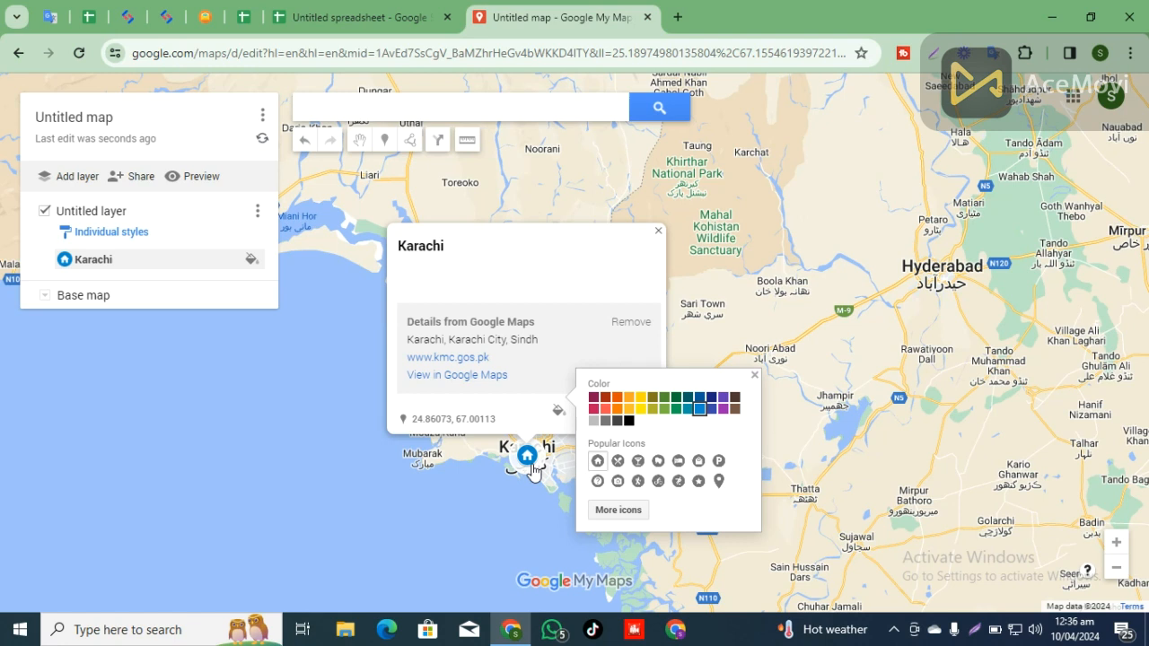
left_click(629, 421)
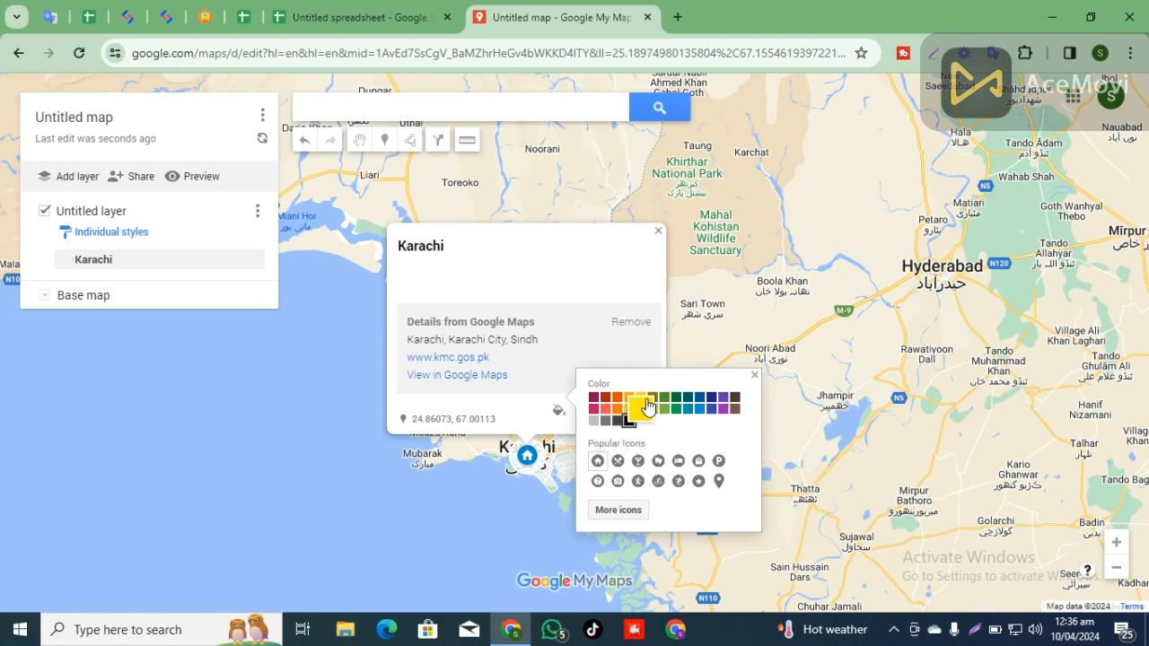
left_click(629, 398)
left_click(630, 421)
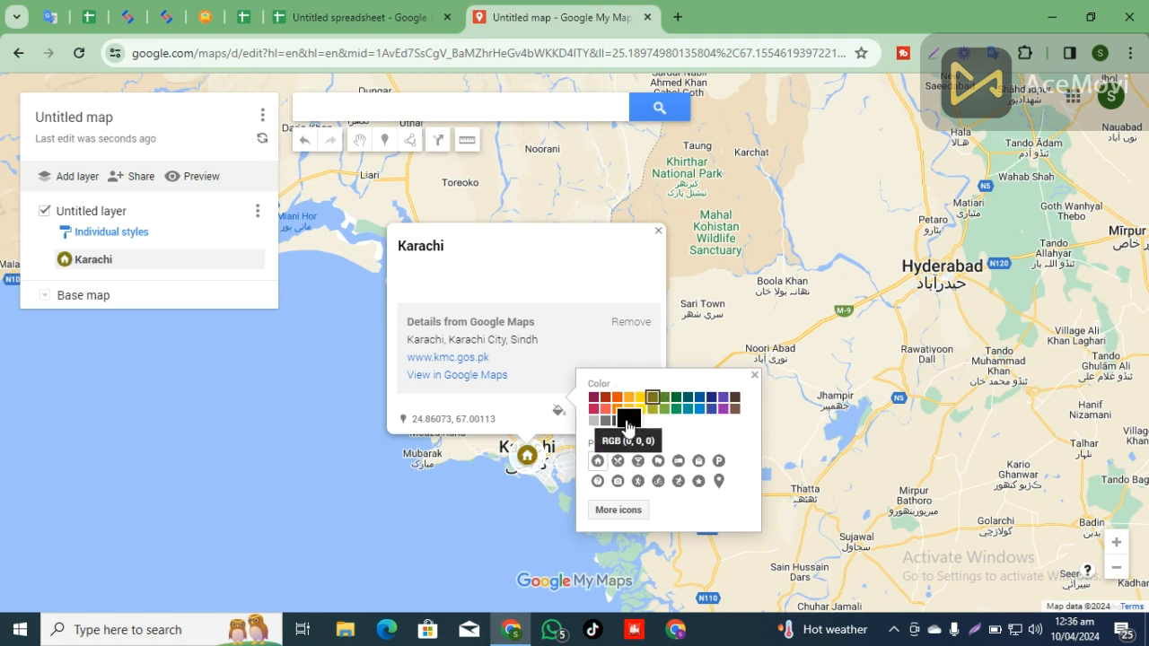
left_click(754, 374)
Step: Edit the Karachi marker and replace its title with the business name copied from cell B2 of the spreadsheet
left_click(580, 411)
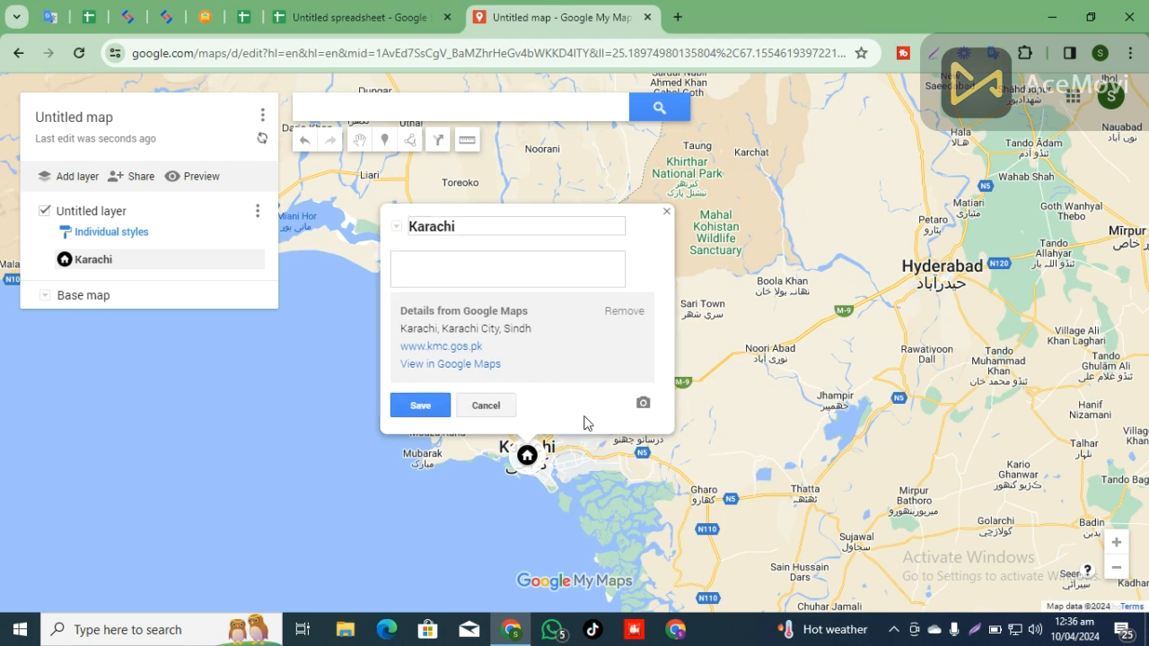
left_click(316, 9)
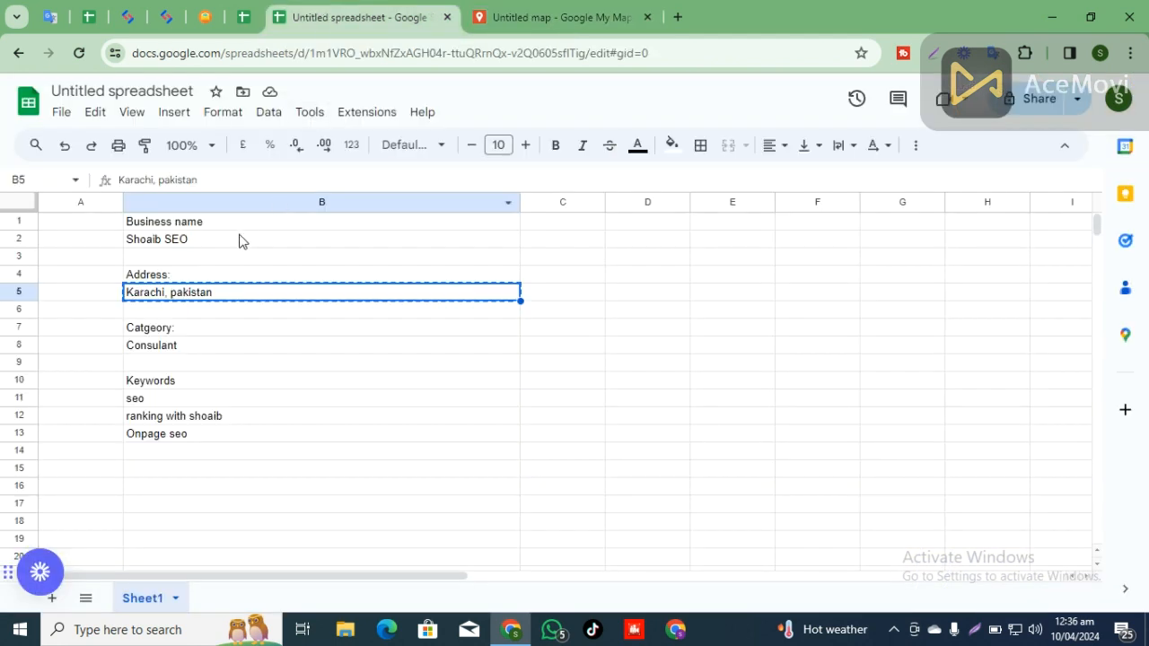
left_click(239, 240)
key("ctrl+c")
key("ctrl+Tab")
key("ctrl+v")
key("ctrl+shift+Tab")
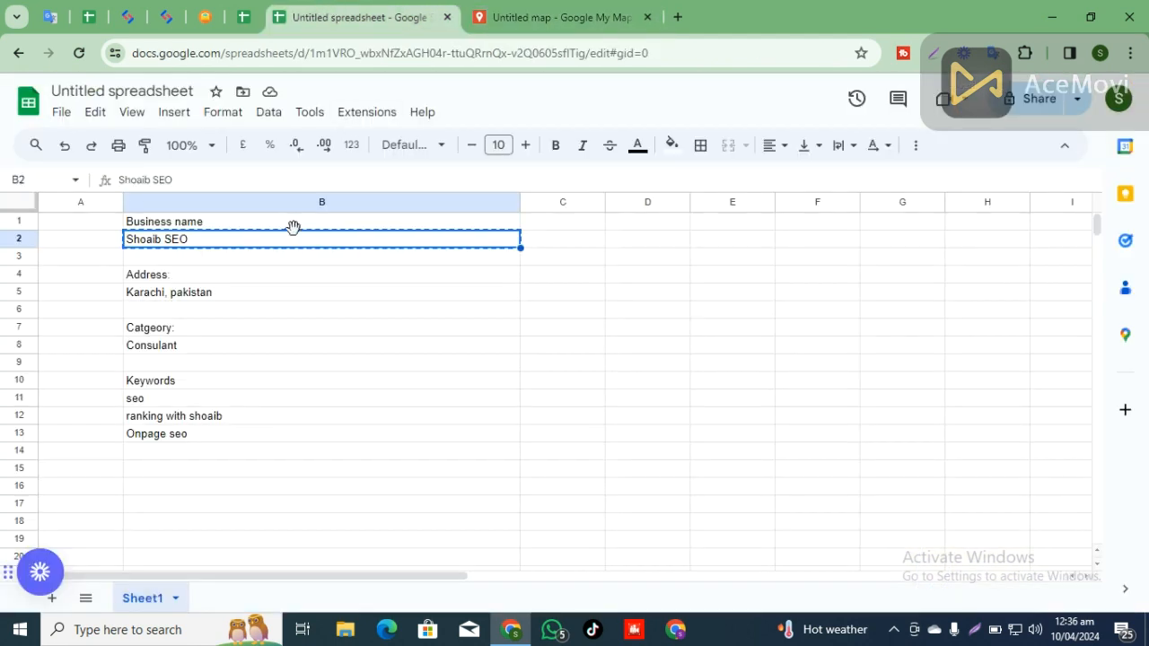
left_click_drag(129, 224, 185, 452)
key("ctrl+c")
left_click(660, 7)
key("ctrl+v")
key("ctrl+z")
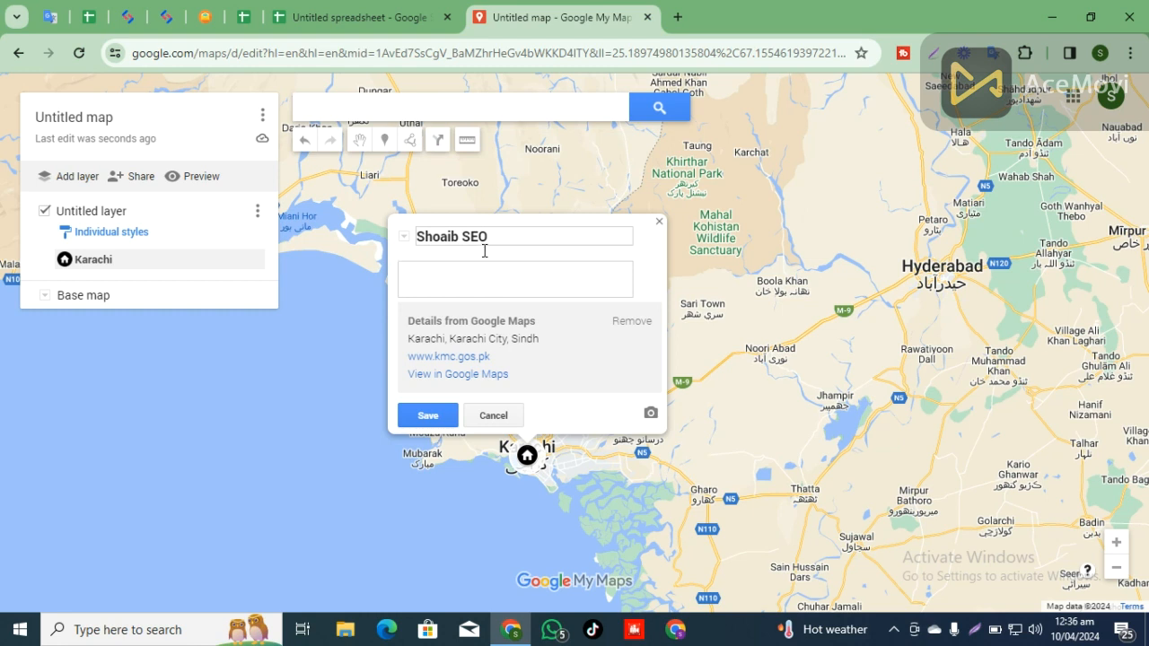
Step: Copy the keywords block B10:B13 from the spreadsheet into the marker's description and save the marker
key("ctrl+shift+Tab")
left_click(172, 298)
left_click(171, 347)
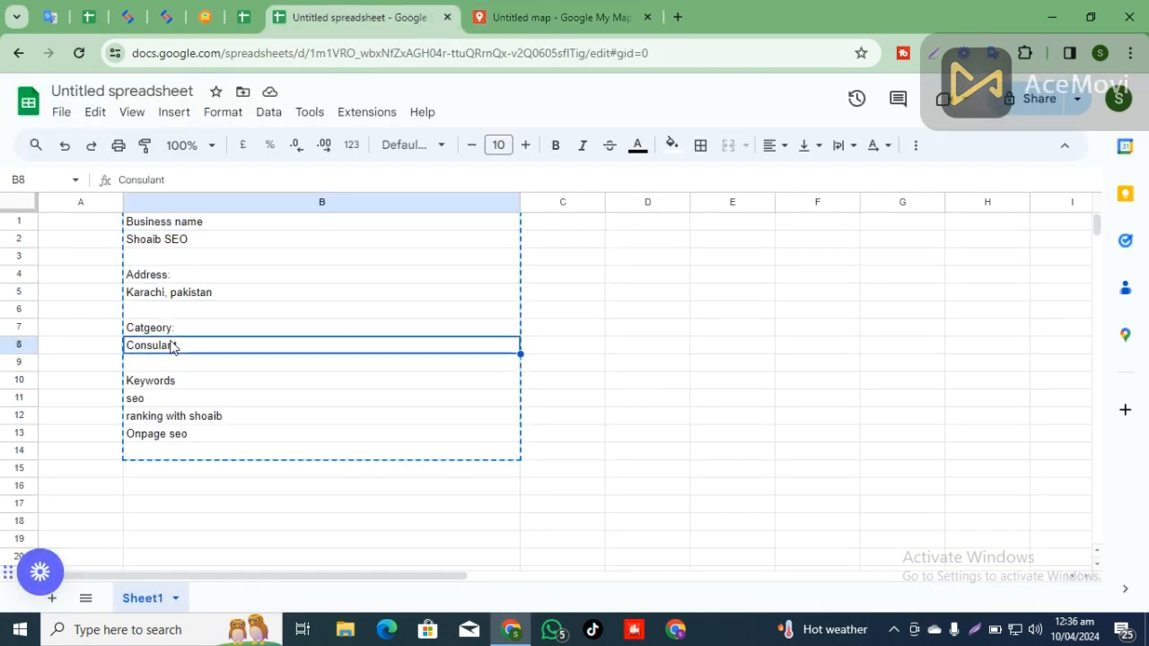
left_click_drag(173, 381, 183, 440)
left_click(658, 9)
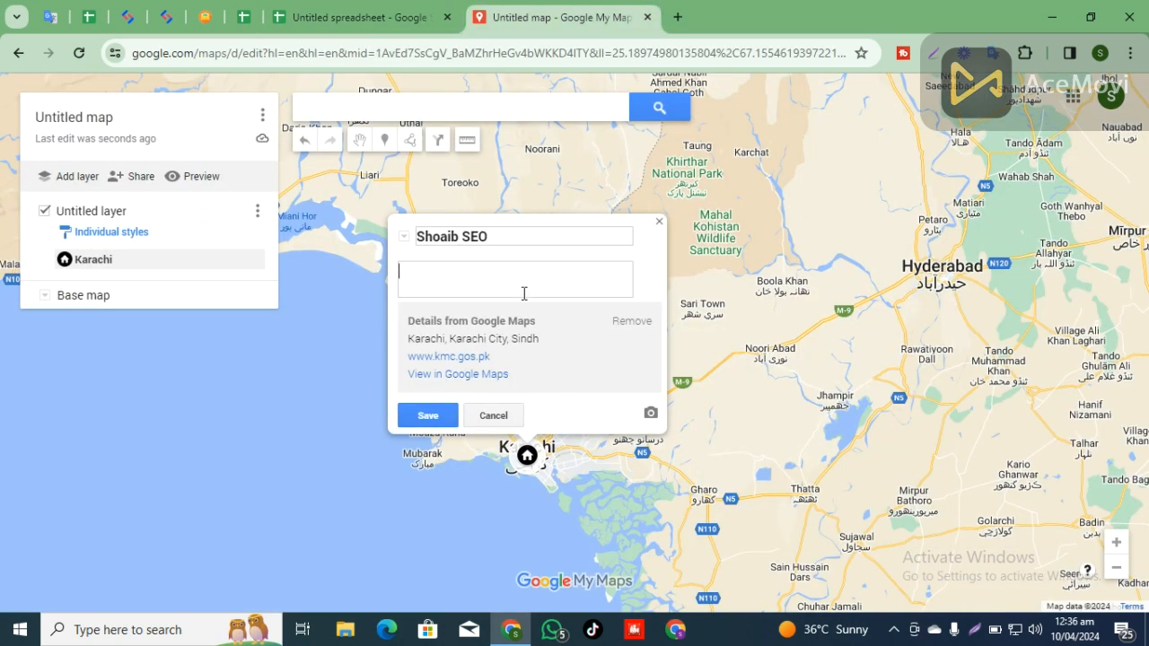
key("ctrl+v")
left_click(429, 414)
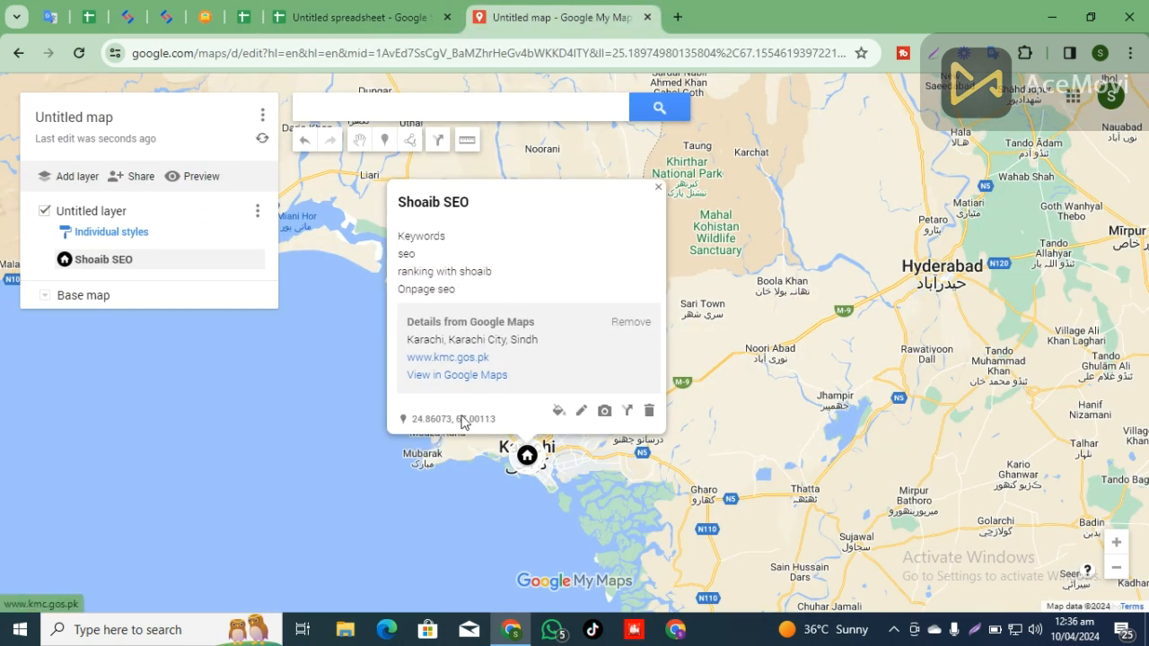
Step: View the marker's image and video upload options without adding a file, and copy the marker's coordinates
left_click(604, 412)
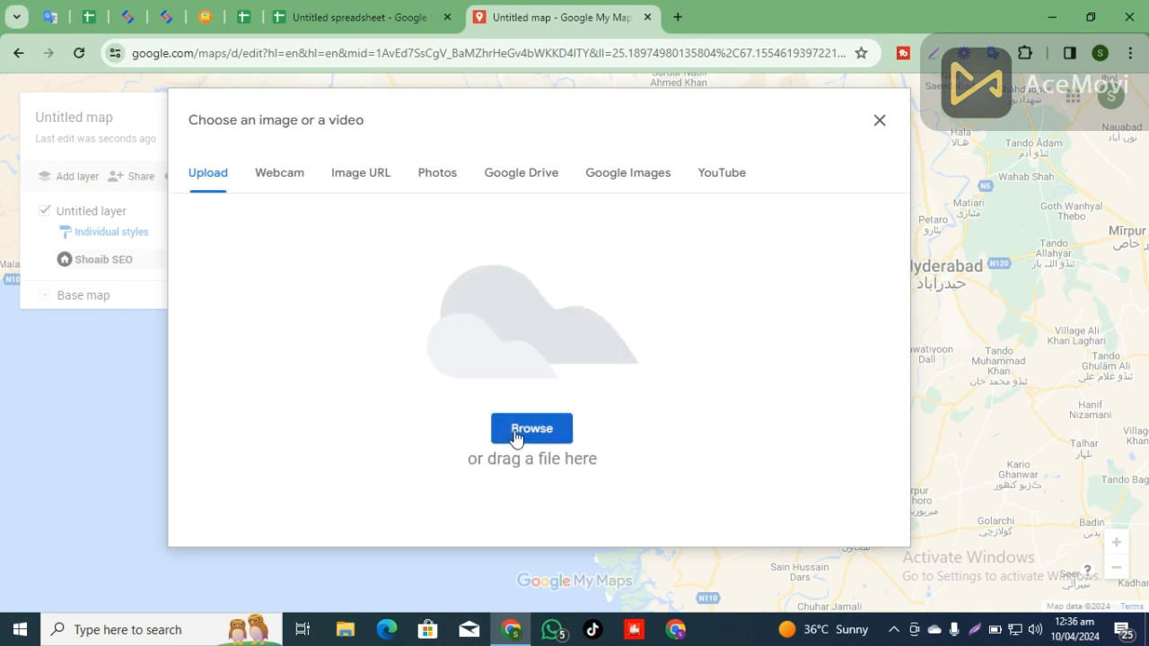
left_click(880, 122)
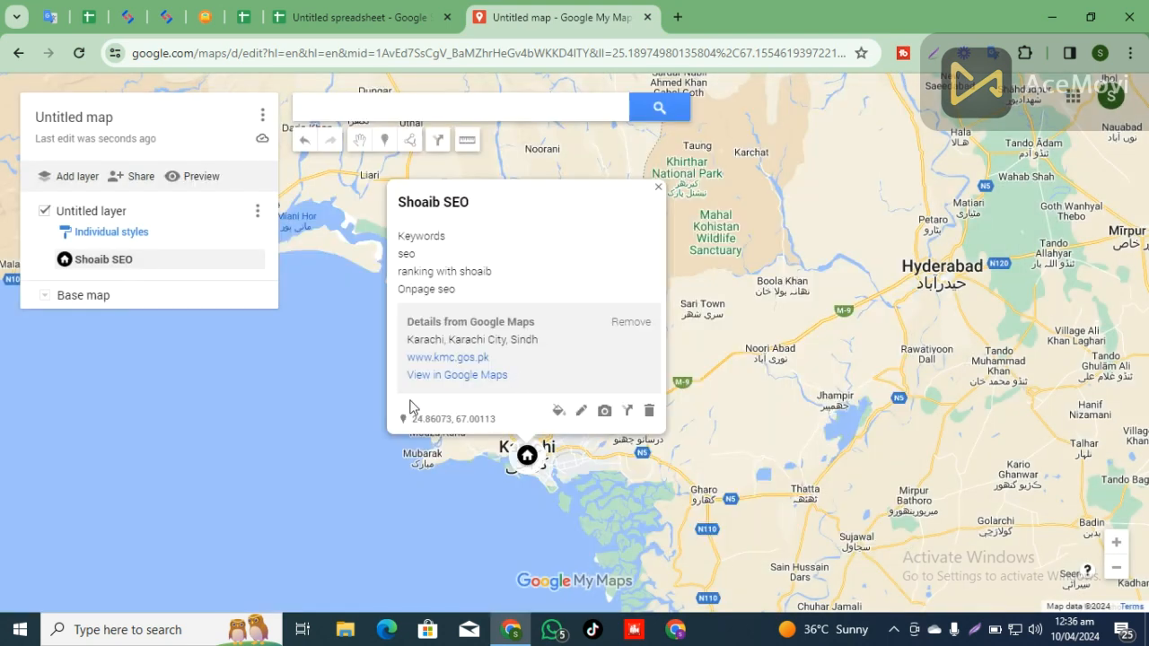
triple_click(460, 430)
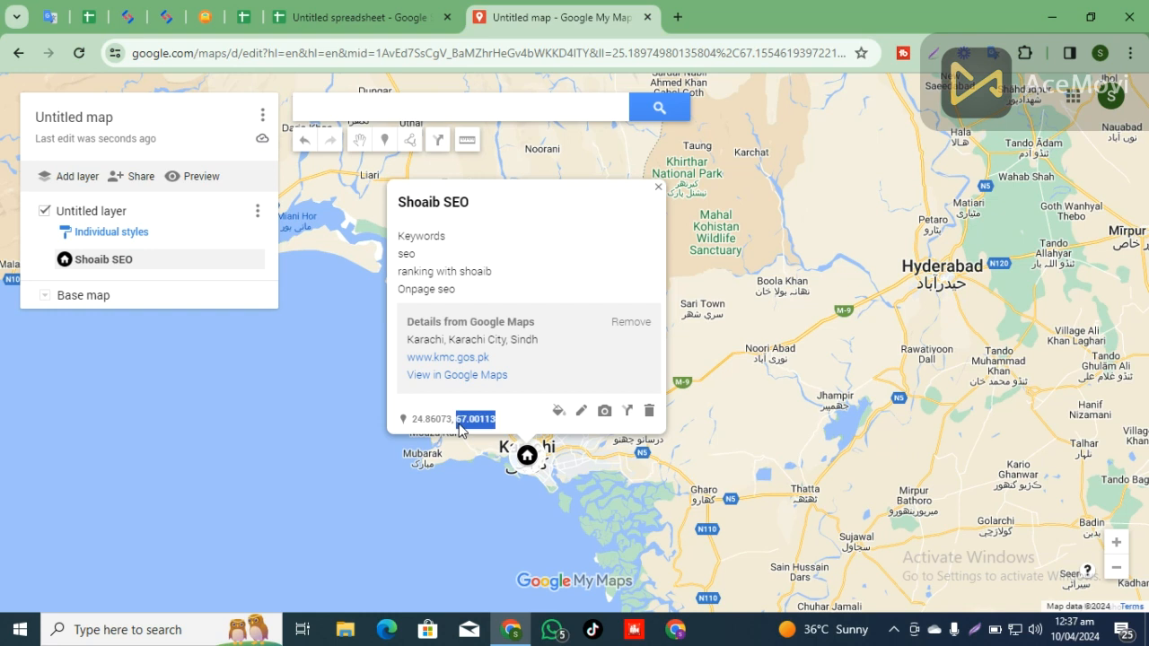
triple_click(469, 424)
key("ctrl+c")
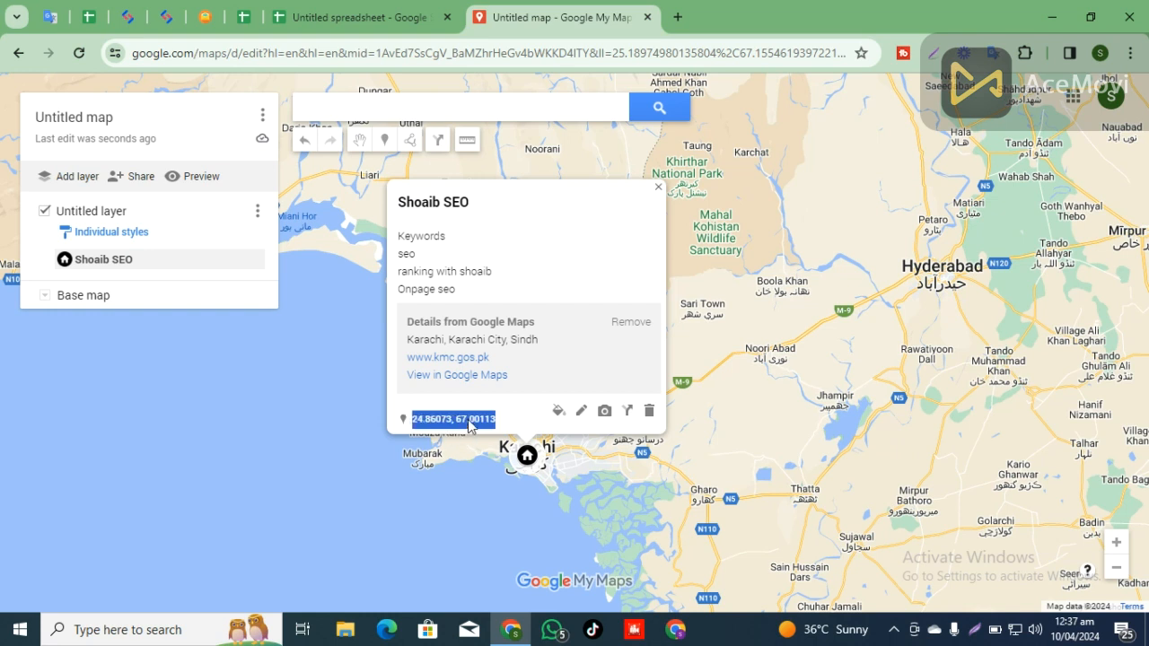
Step: Search Google in a new tab for "generate circle" and open the Circle Generator page on ScottMurray.me
left_click(678, 16)
type("genea")
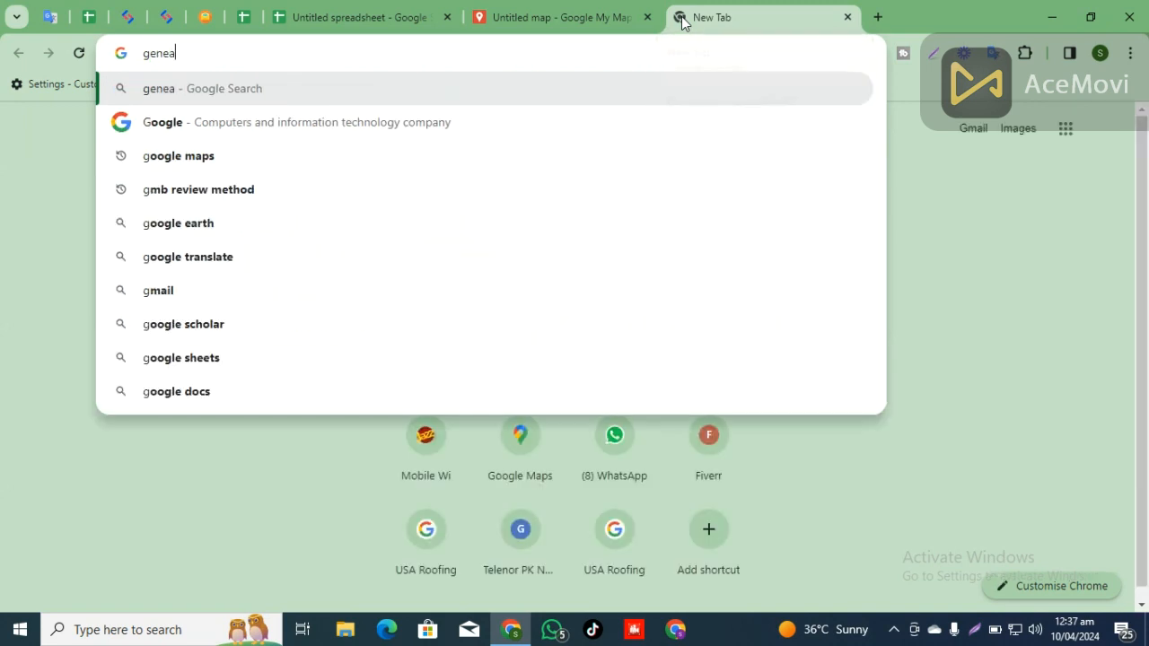
key("BackSpace")
type("rate cir")
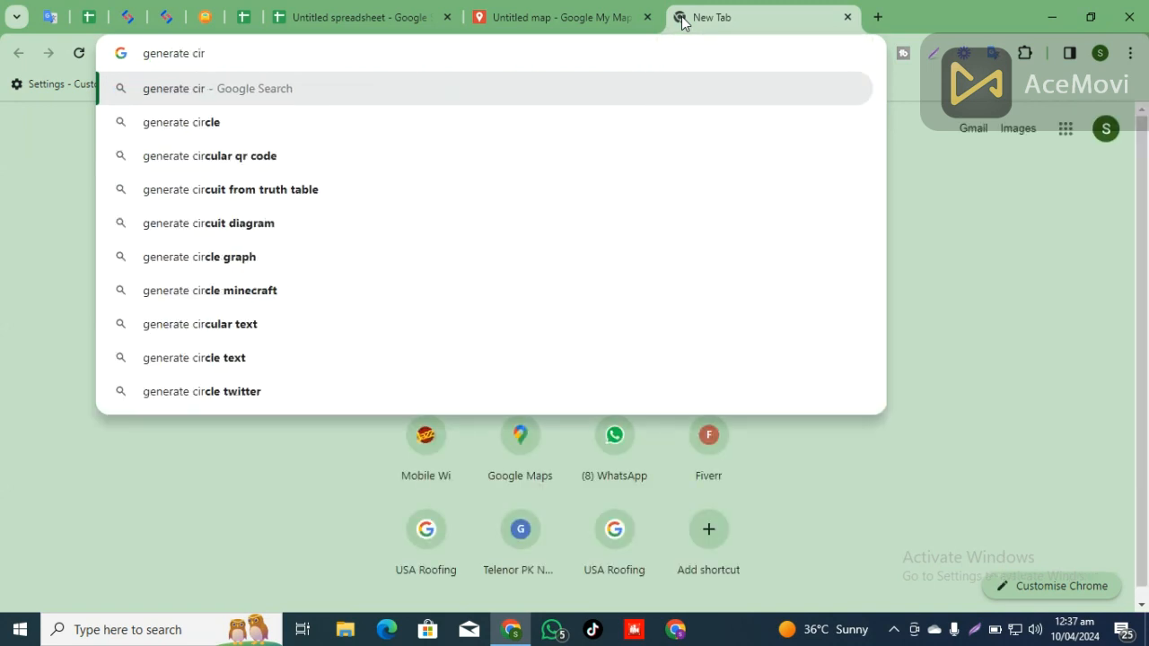
left_click(244, 122)
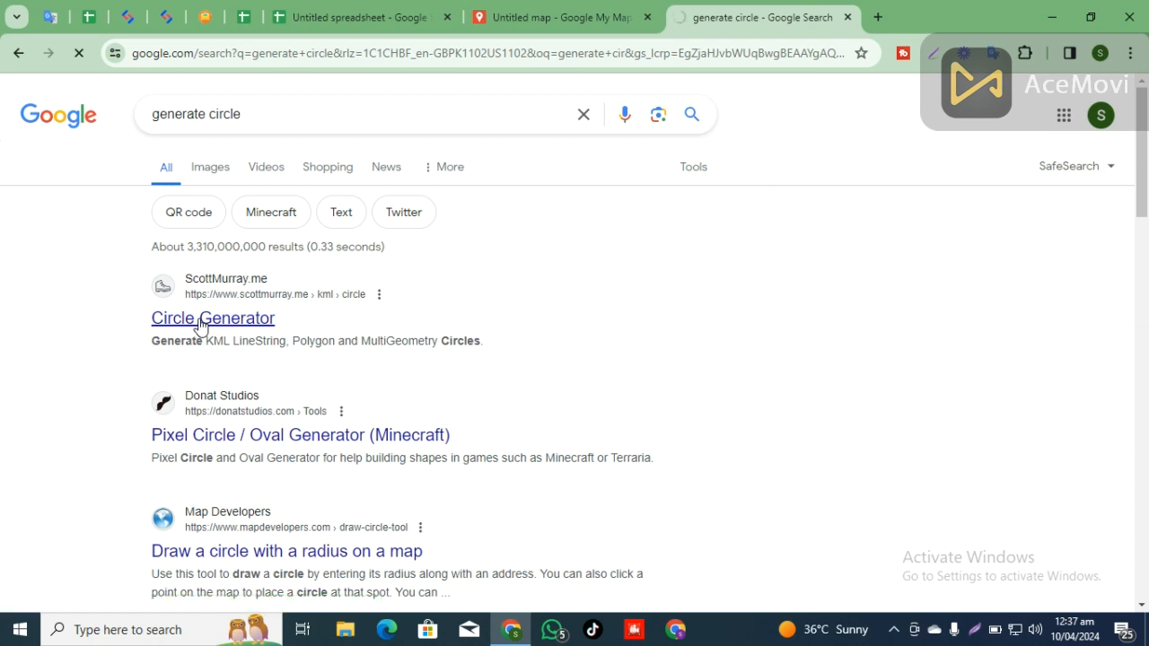
left_click(201, 322)
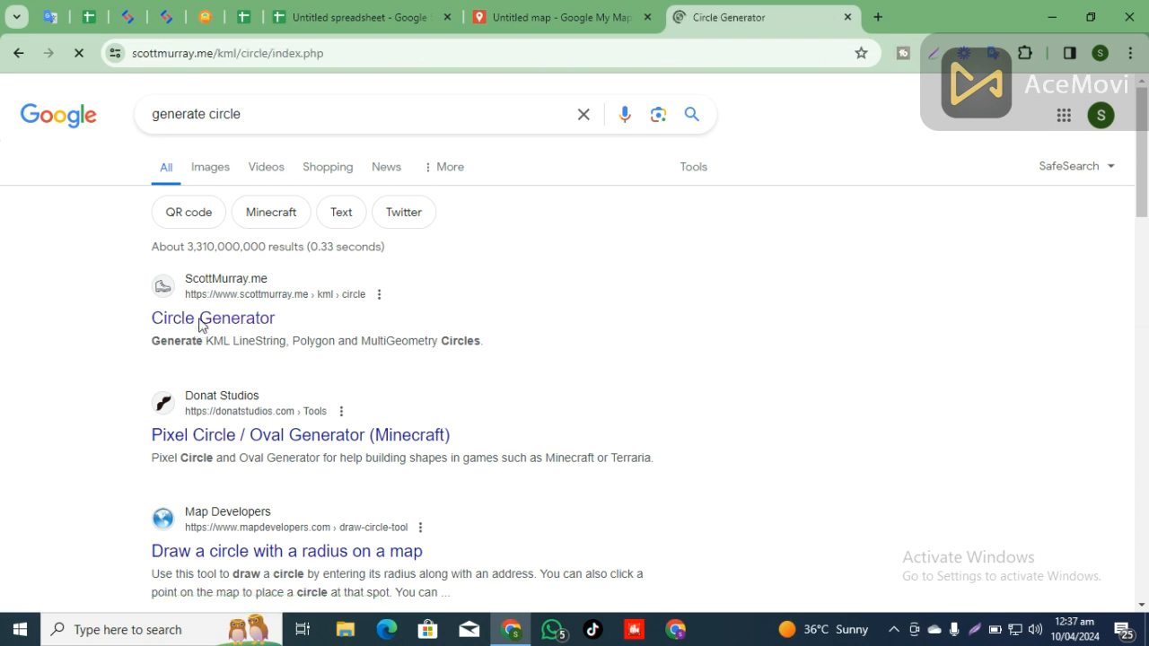
Step: Select the marker's coordinates in My Maps again and return to the input form of the Circle Generator
left_click(561, 17)
triple_click(454, 419)
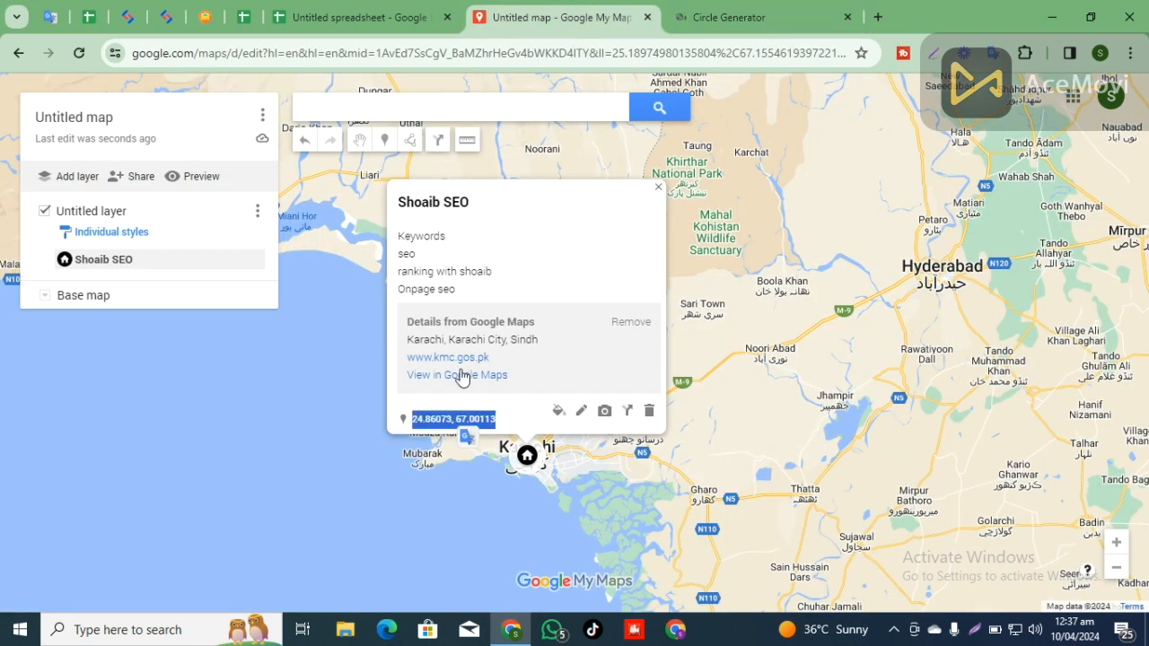
left_click(772, 9)
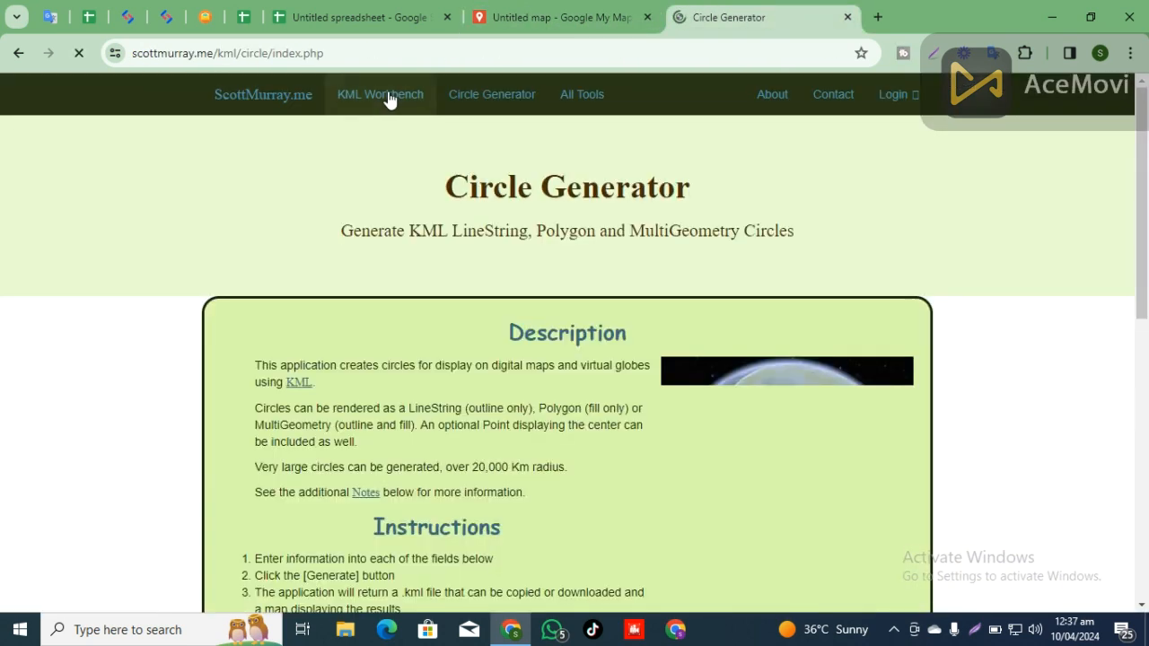
scroll(541, 432, "down", 10)
scroll(541, 426, "up", 4)
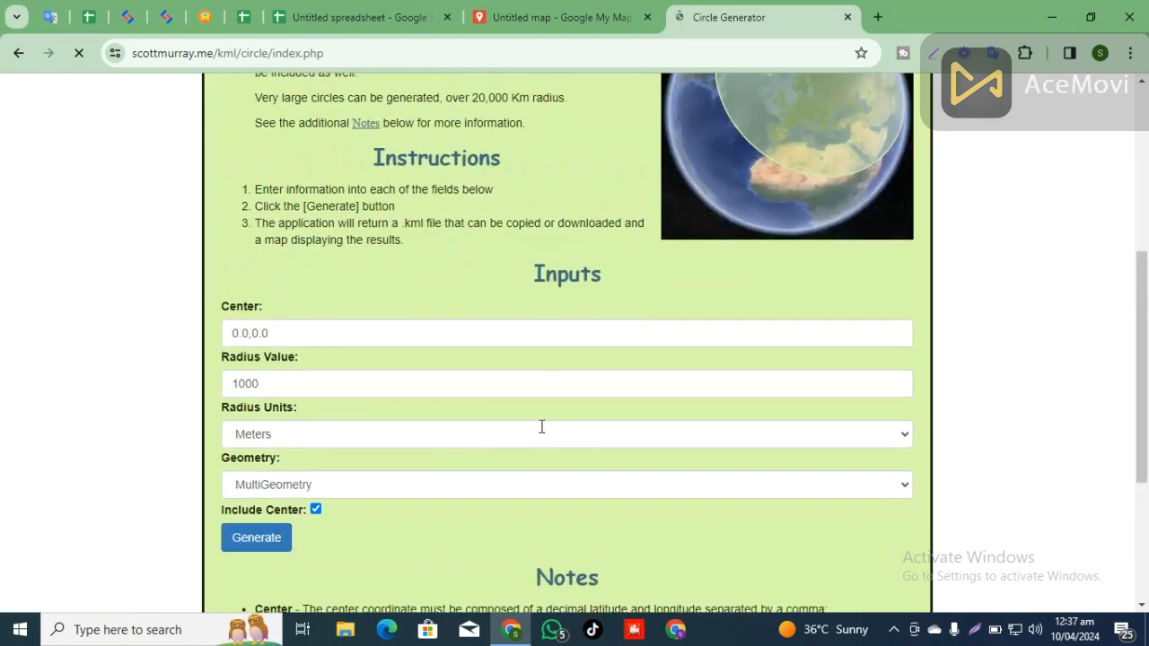
scroll(470, 423, "down", 2)
Step: Replace the circle's default center with the copied marker coordinates 24.86073, 67.00113
left_click(296, 280)
key("BackSpace")
key("BackSpace")
key("BackSpace")
key("BackSpace")
key("BackSpace")
key("BackSpace")
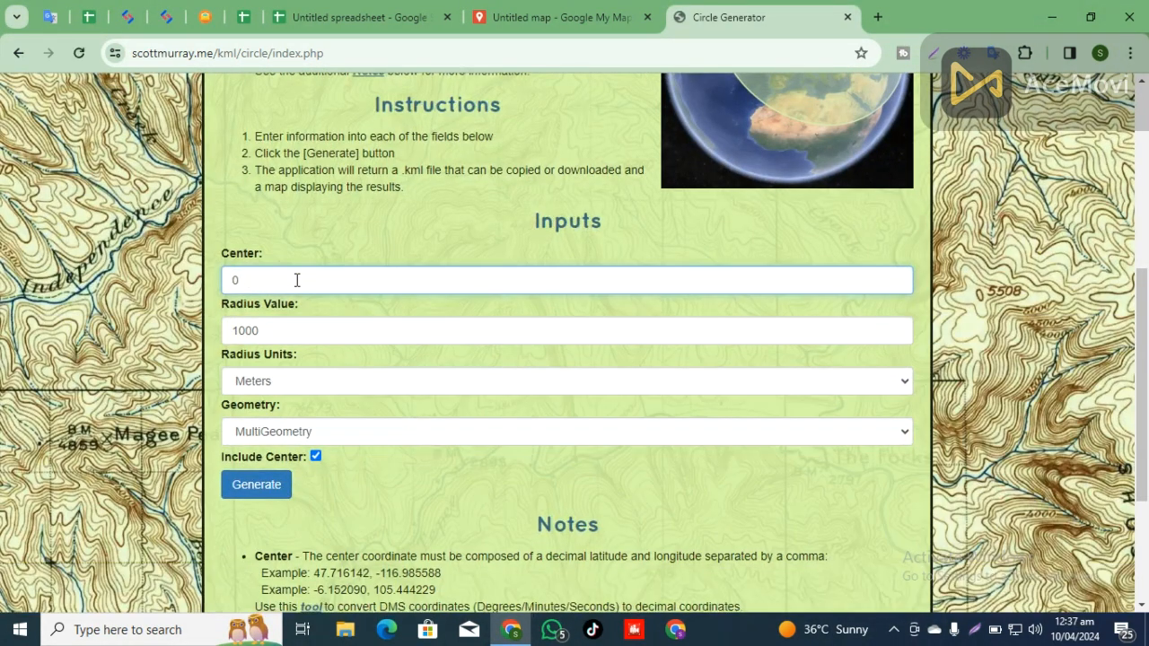
left_click(541, 6)
left_click(849, 6)
key("ctrl+v")
Step: Set the circle's radius to 5 miles and generate its KML code
double_click(296, 326)
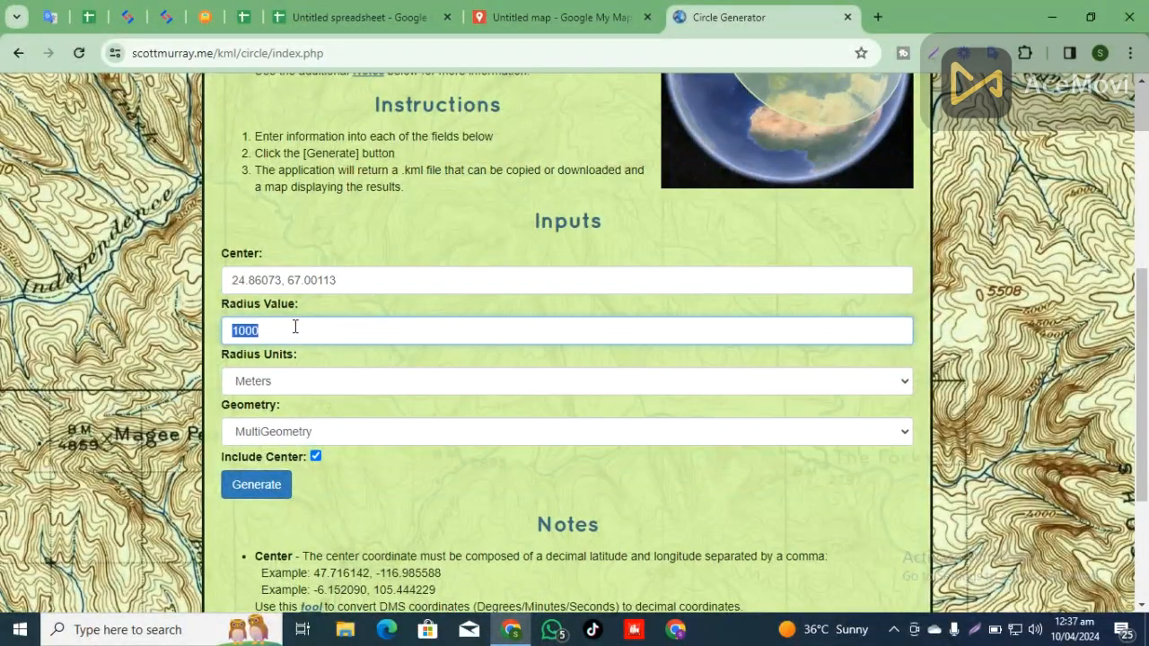
type("5")
left_click(302, 378)
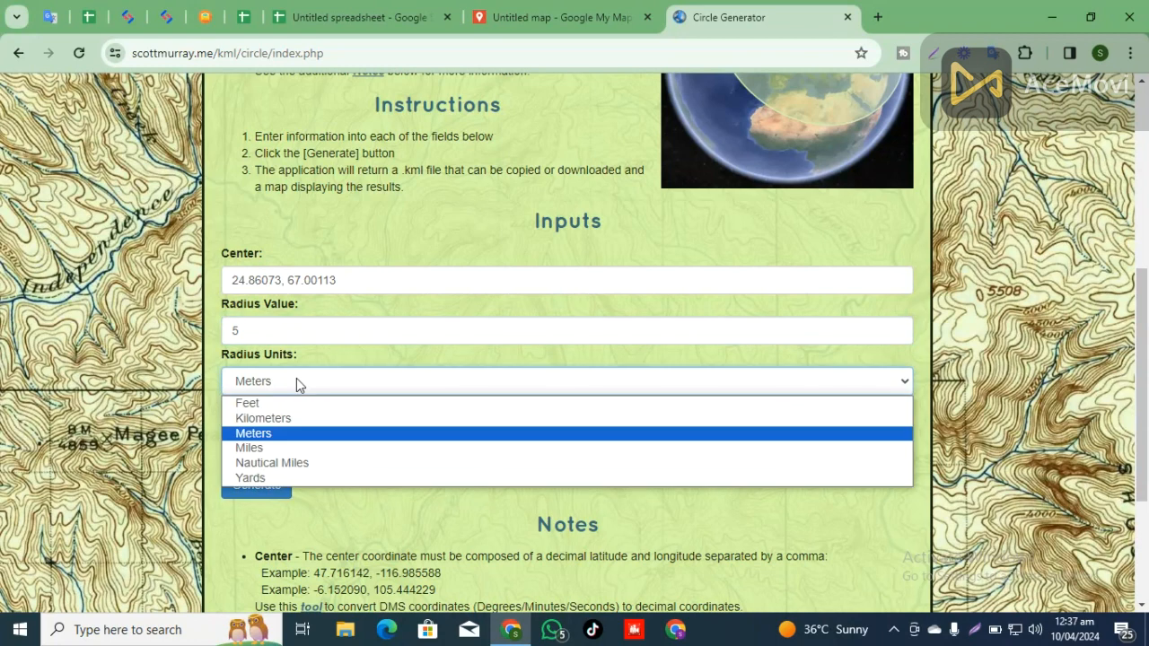
left_click(279, 446)
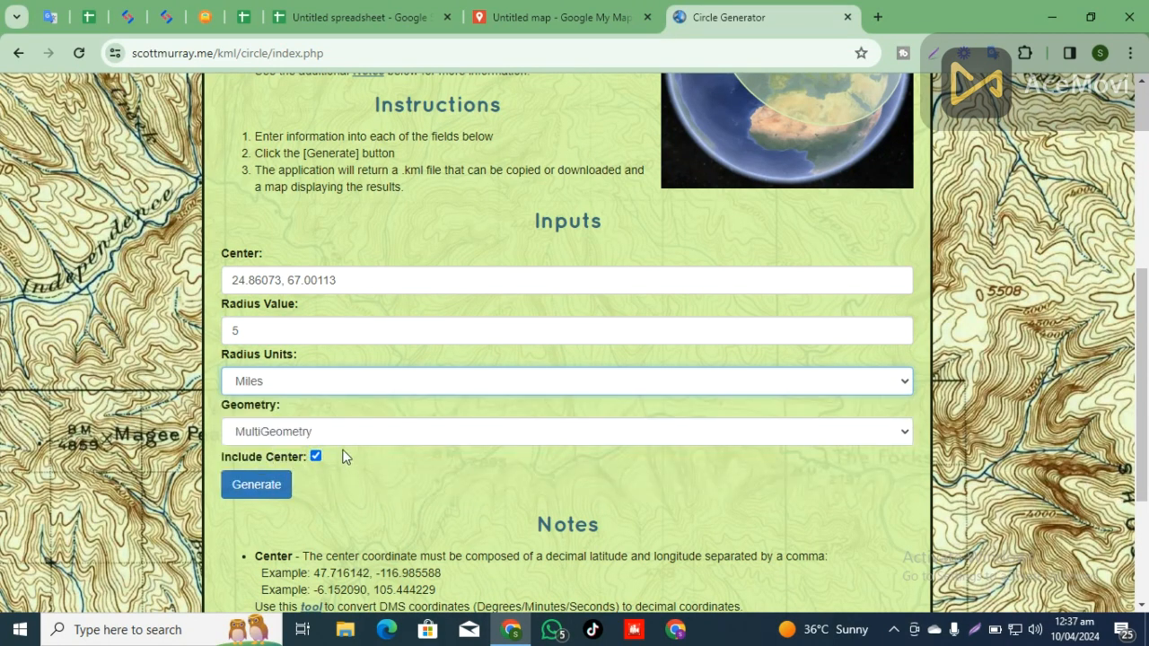
left_click(263, 486)
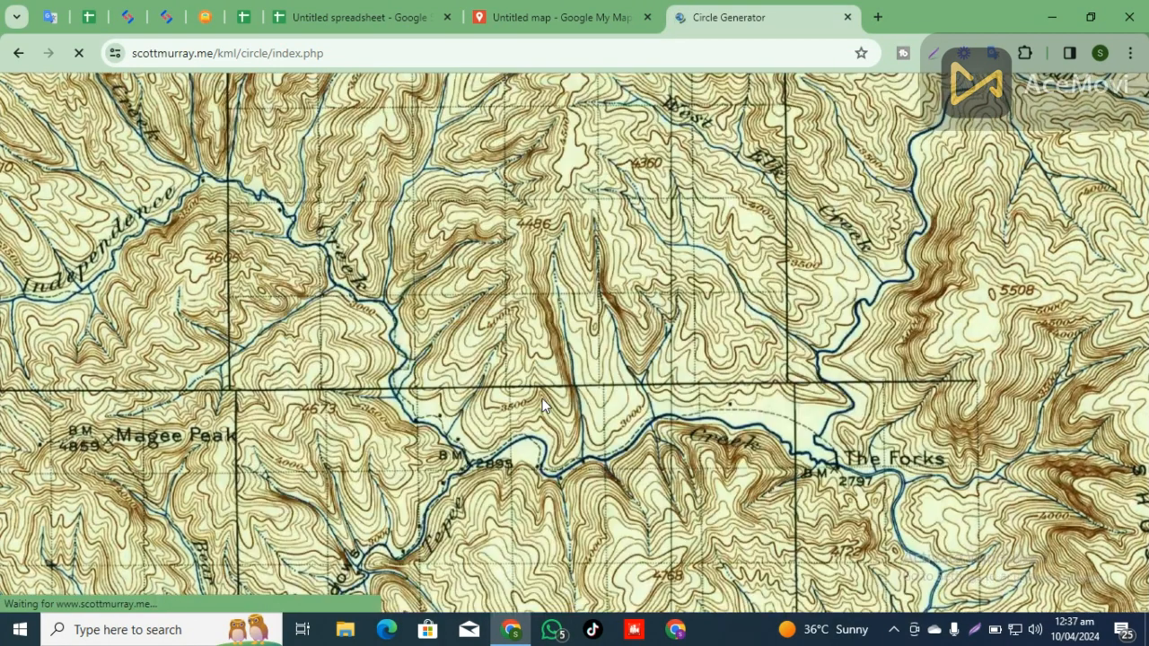
scroll(539, 404, "down", 6)
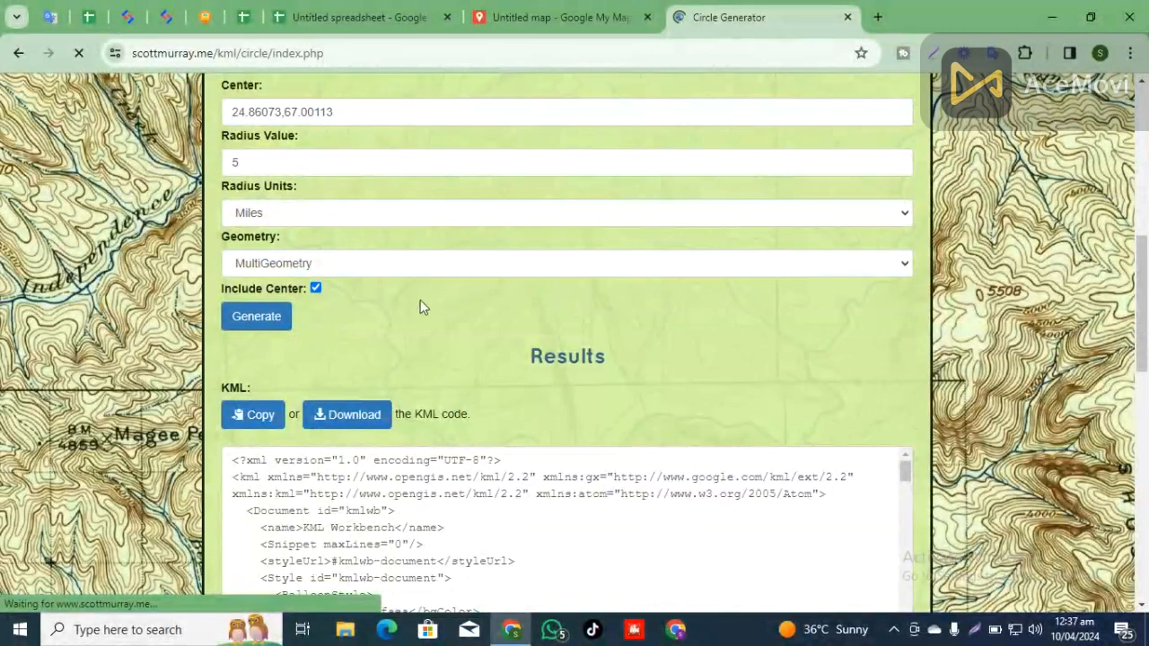
Step: Select the full block of circle coordinates inside the coordinates tag of the generated KML code
scroll(420, 300, "down", 3)
scroll(441, 380, "down", 3)
scroll(441, 381, "down", 8)
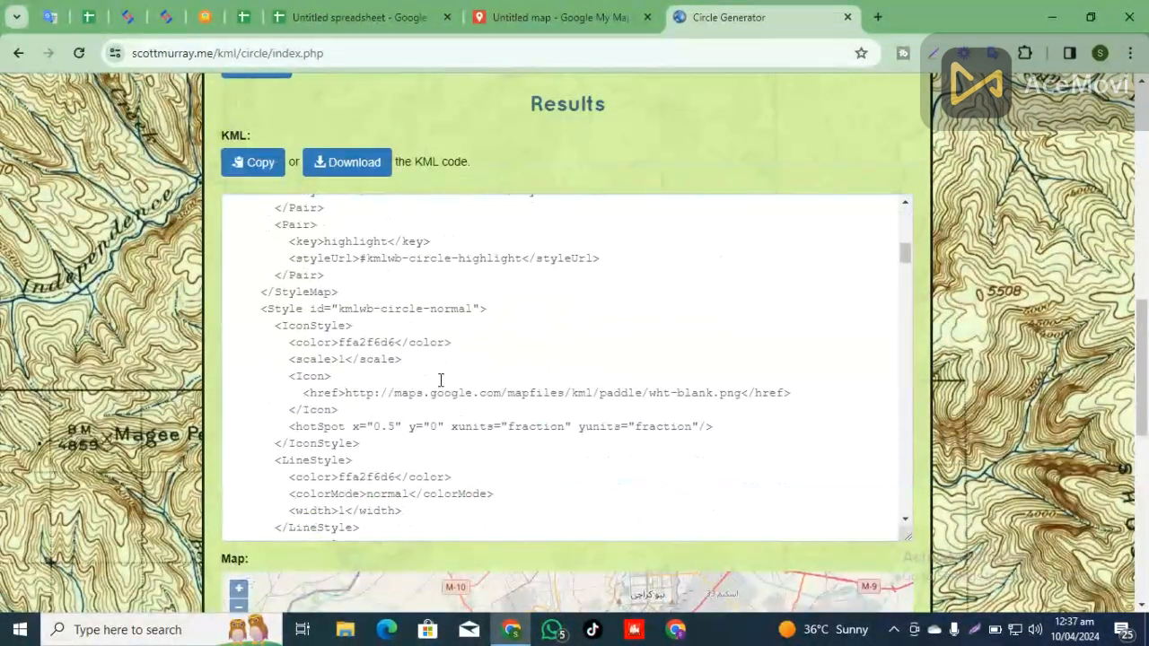
scroll(480, 352, "down", 10)
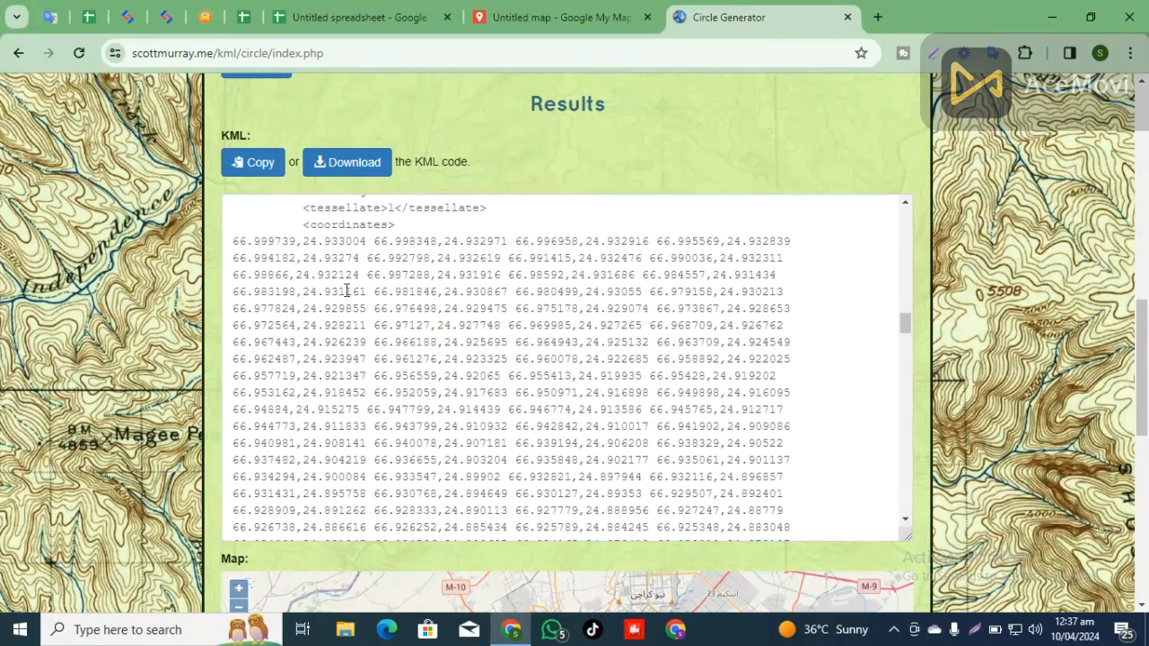
triple_click(356, 291)
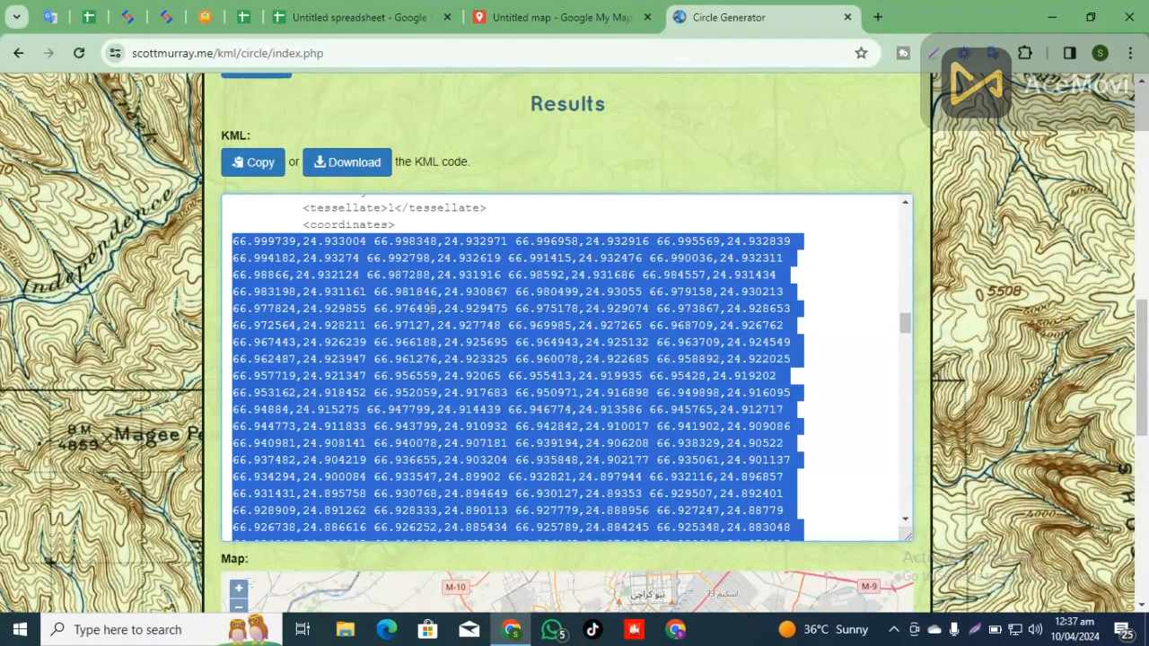
Step: Add a new sheet to the untitled spreadsheet and paste the copied circle coordinates into cell A1
left_click(359, 17)
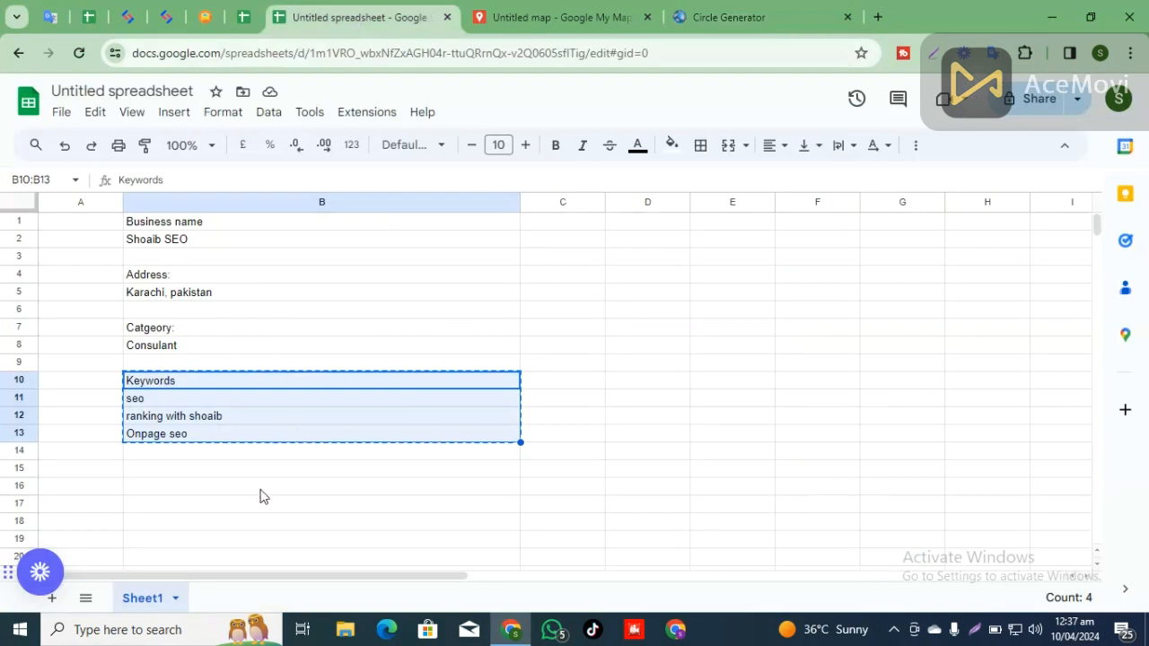
left_click(53, 598)
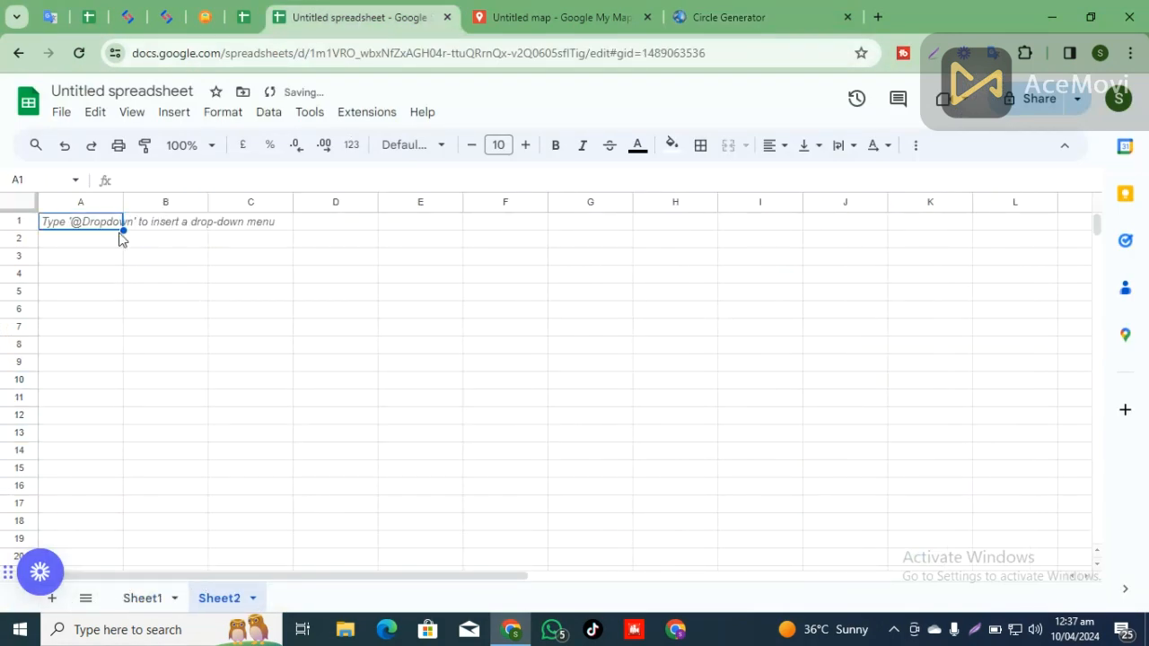
key("ctrl+v")
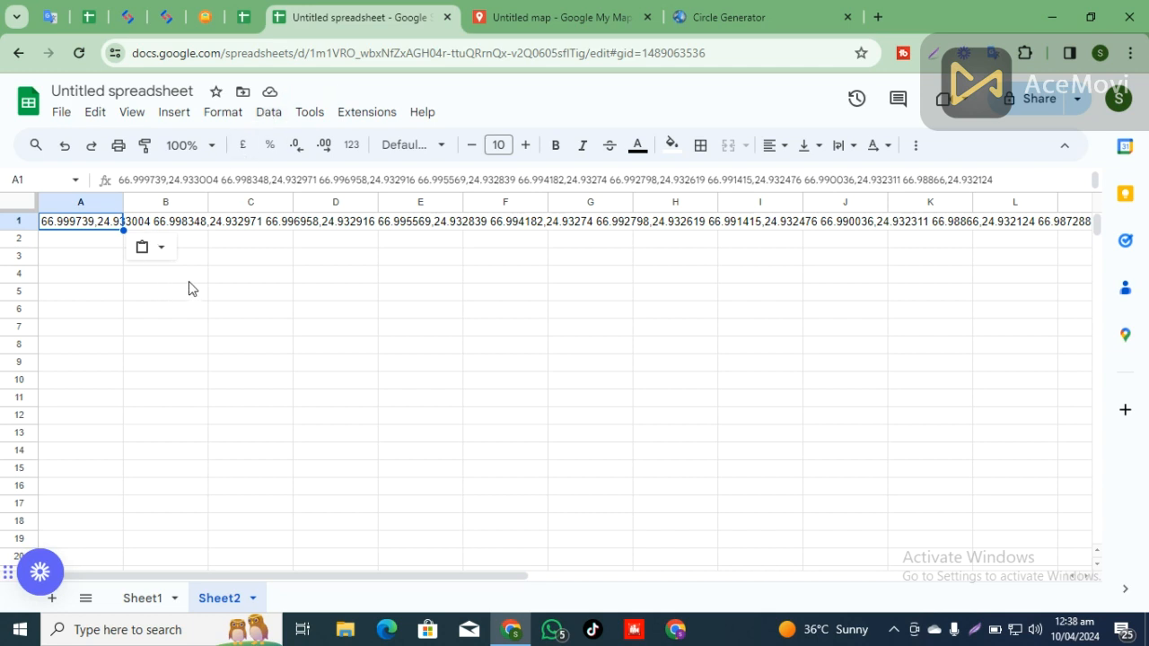
Step: Split the coordinate text in cell A1 into columns with the automatically detected separator
left_click(271, 113)
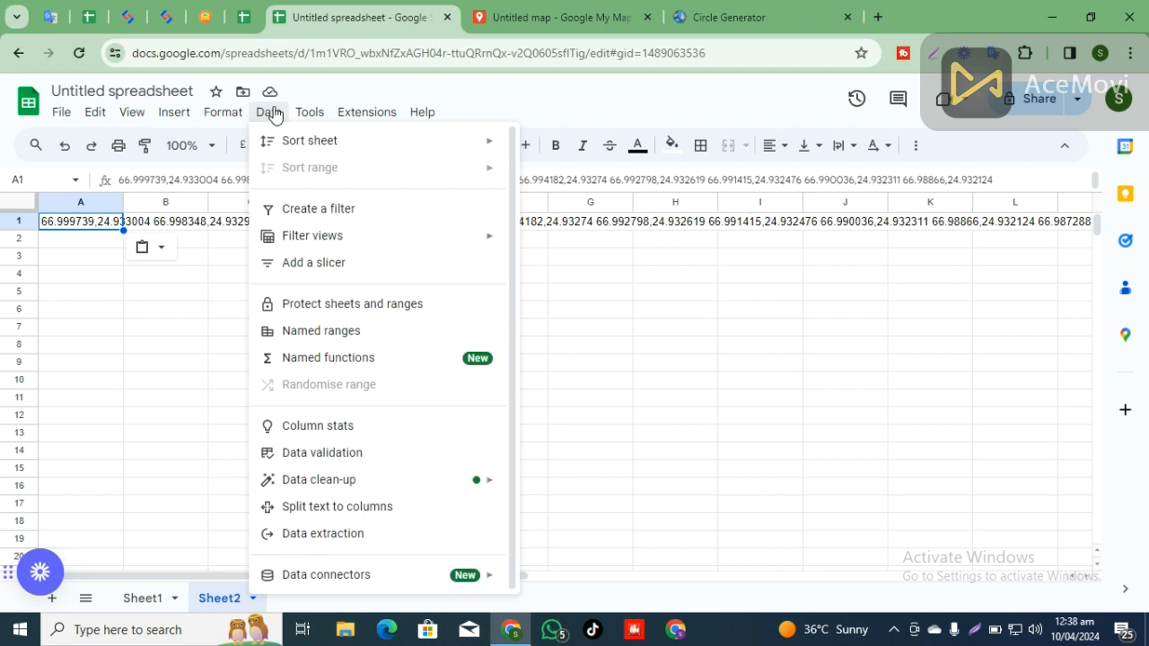
left_click(365, 509)
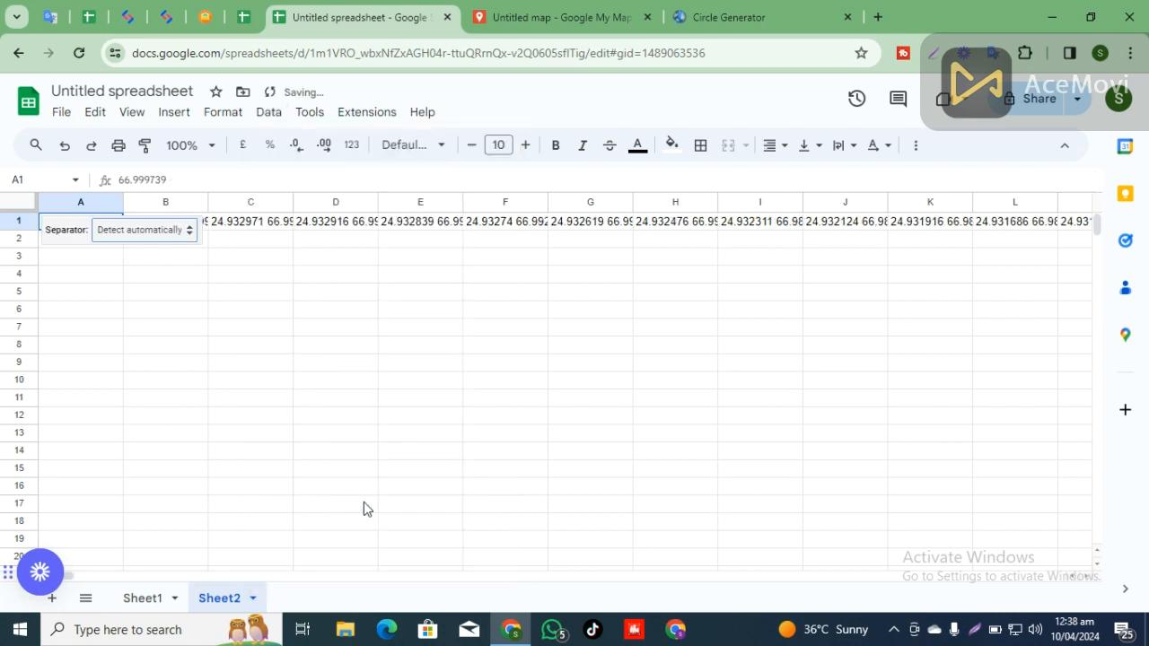
left_click(179, 296)
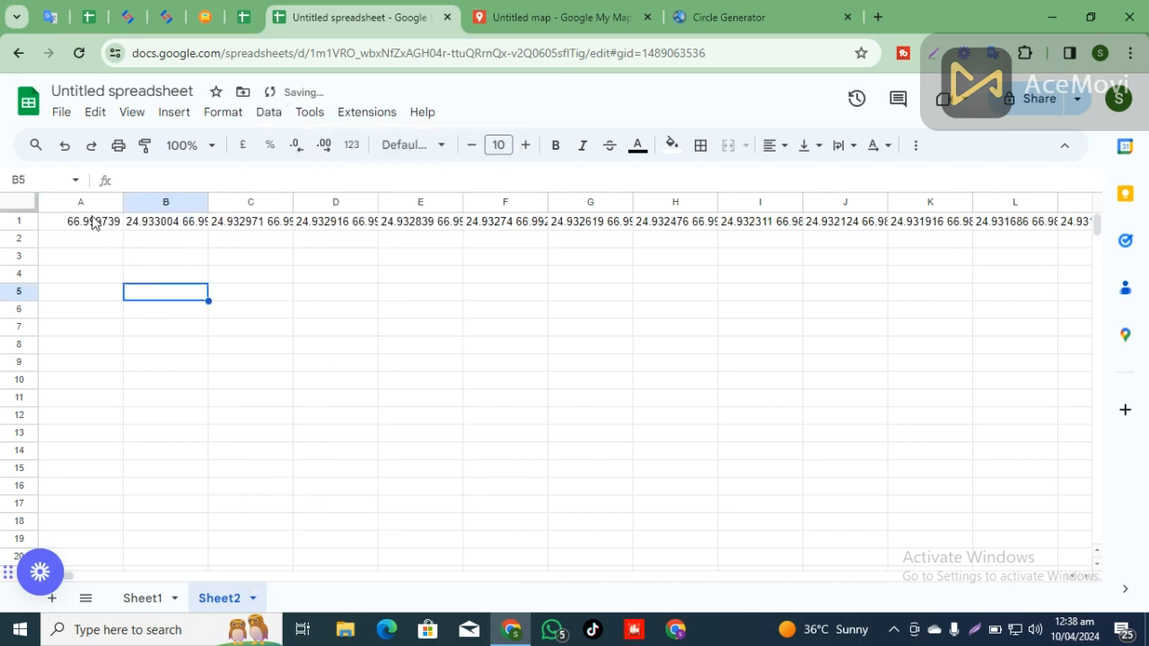
Step: Copy row 1 and paste it transposed from cell A2 so the coordinates run down column A
left_click(94, 223)
left_click(17, 219)
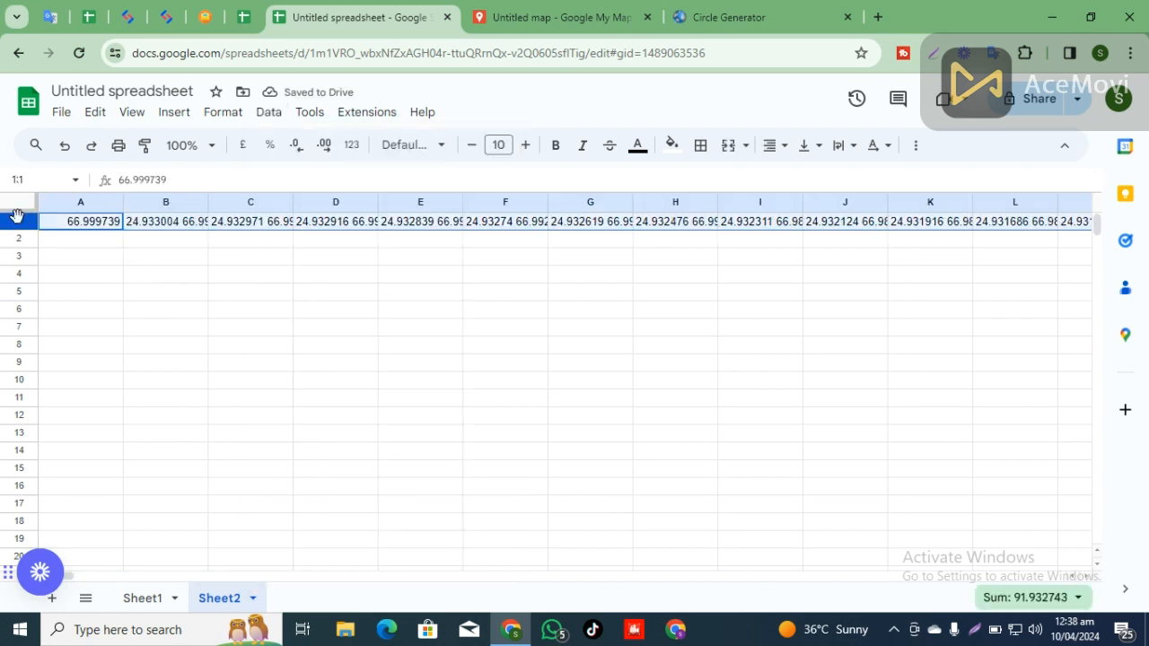
key("ctrl+c")
left_click(77, 240)
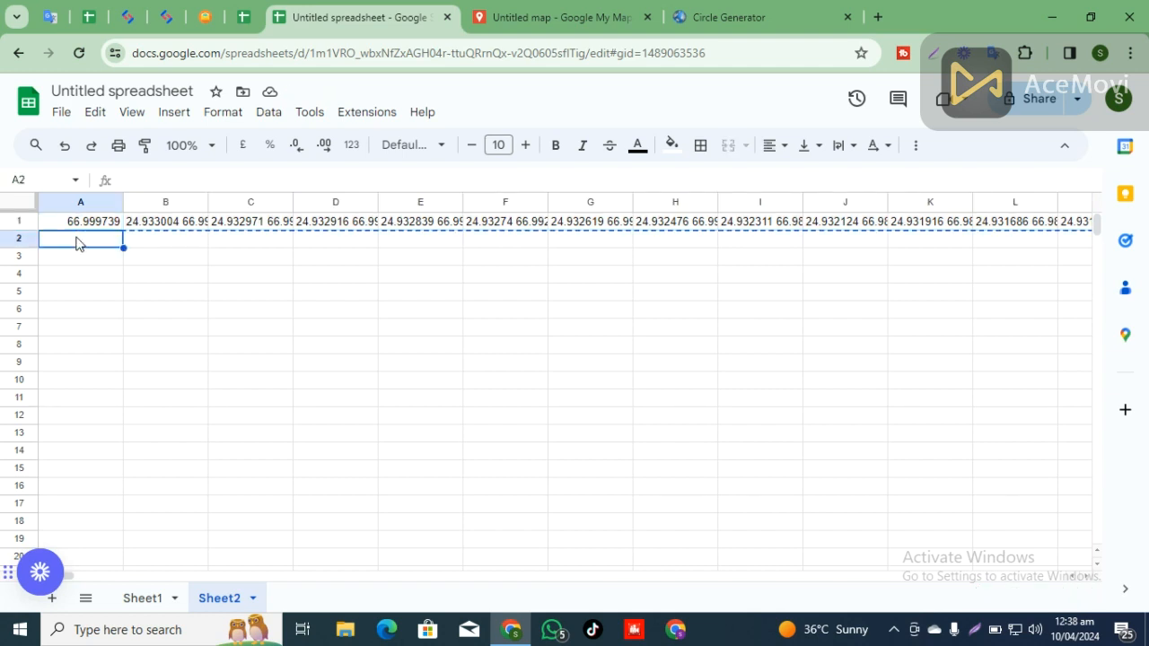
right_click(77, 243)
mouse_move(270, 247)
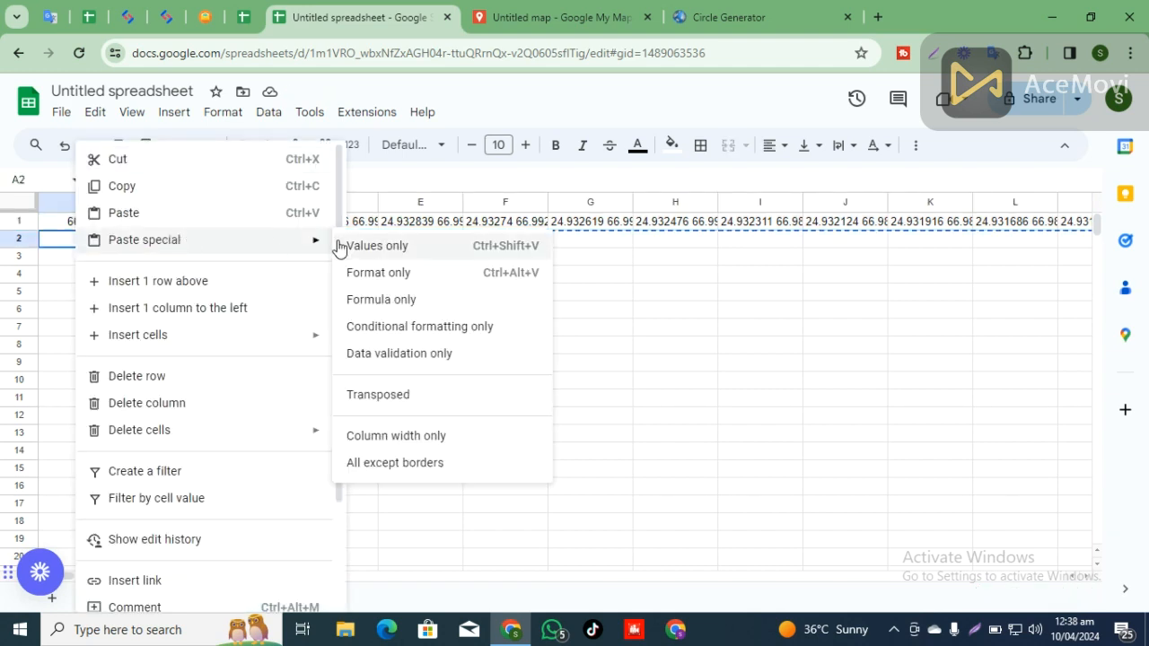
left_click(403, 401)
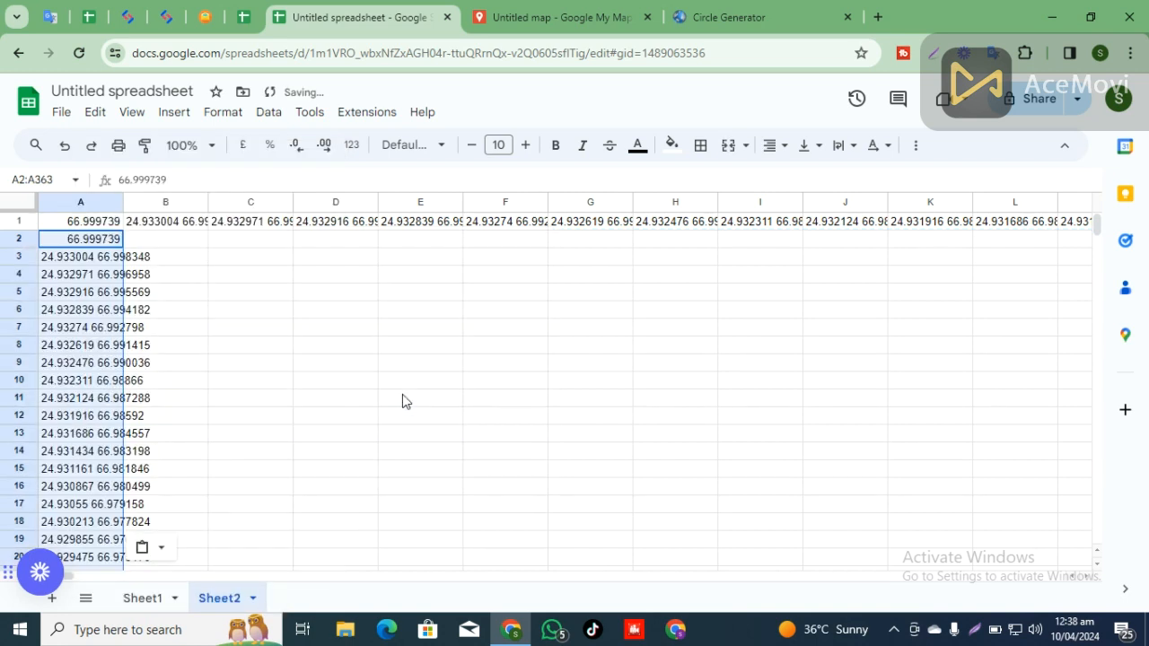
Step: Delete the original horizontal row of coordinates, row 1
left_click(14, 225)
right_click(14, 225)
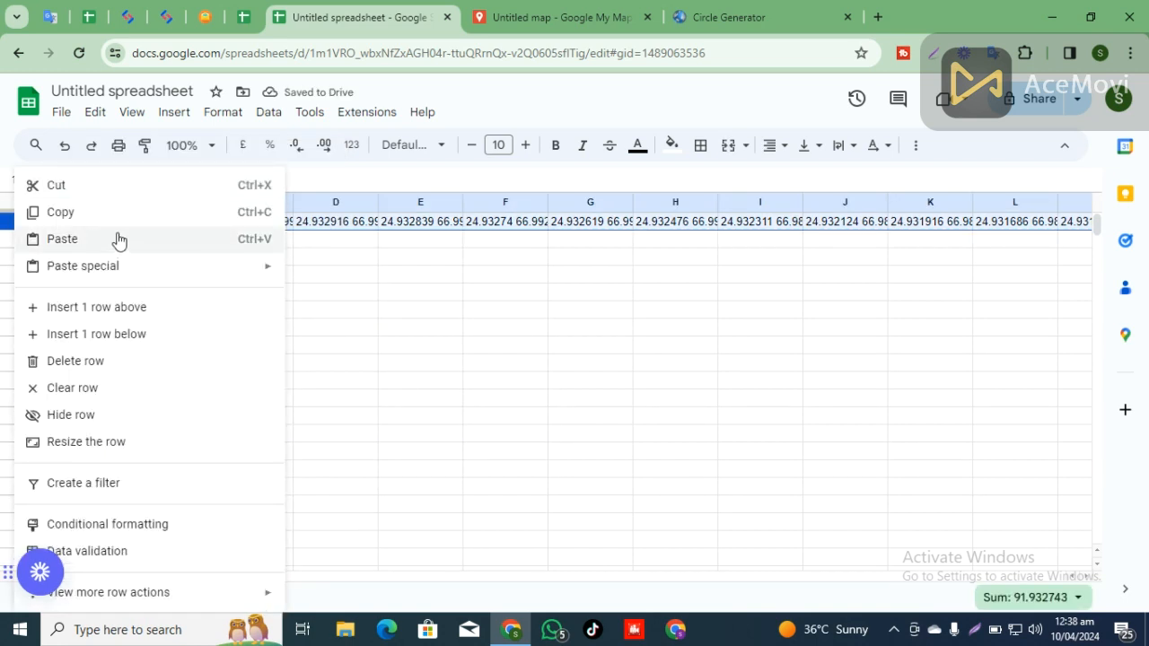
left_click(98, 361)
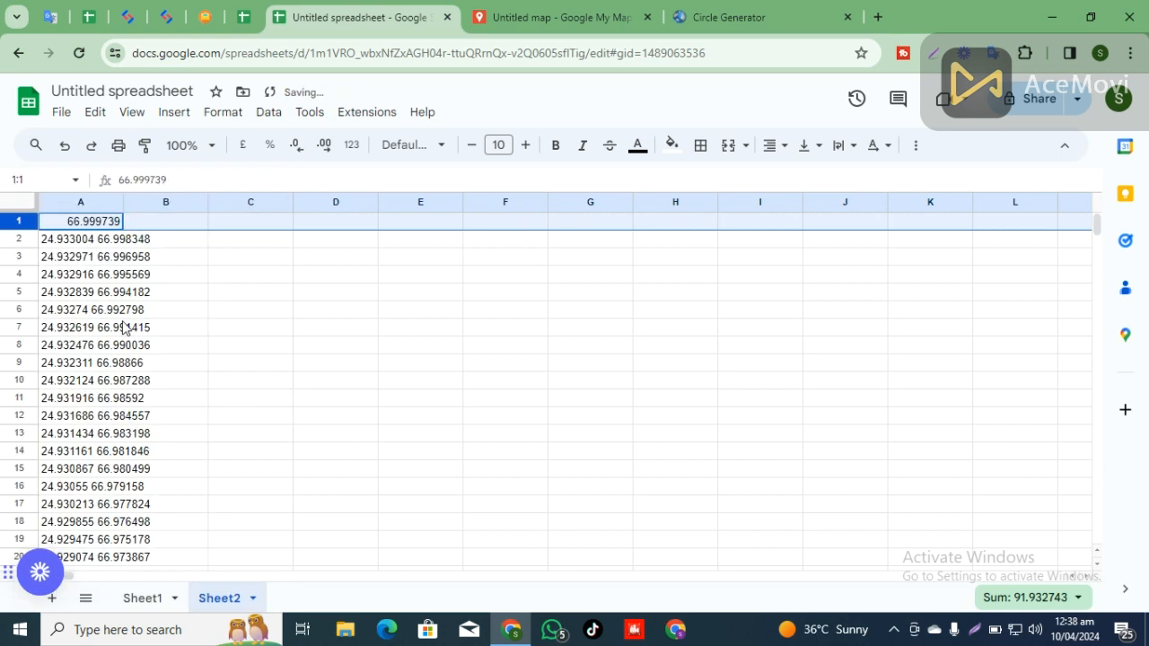
Step: Copy the coordinates of column A and paste them into column C starting at cell C2
left_click(93, 224)
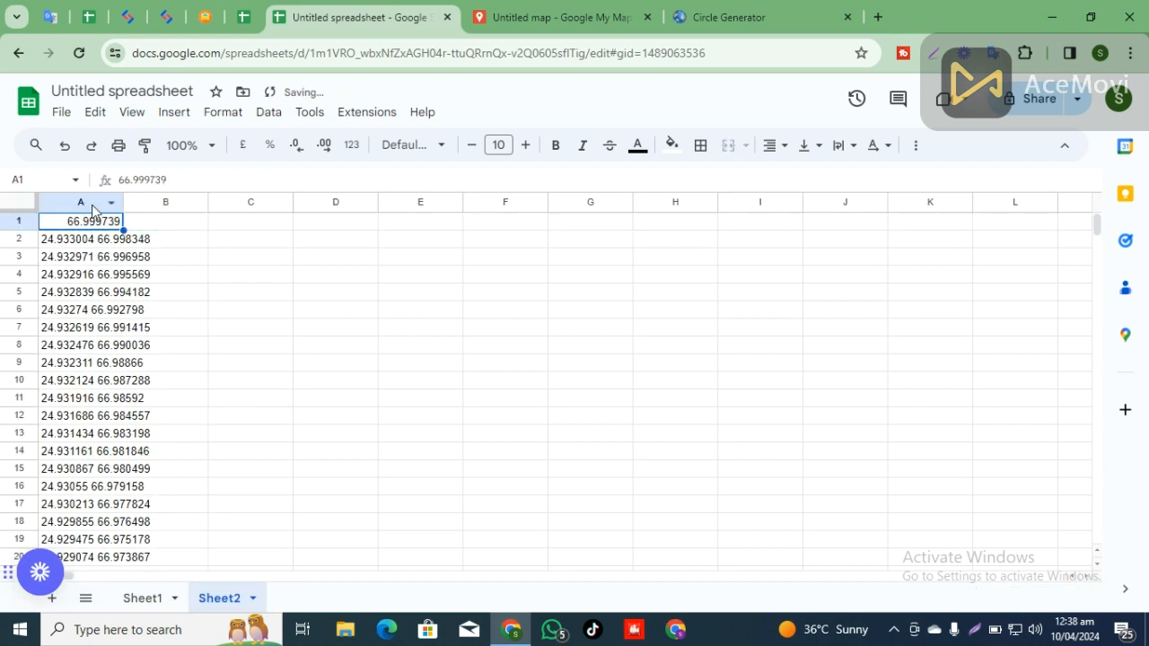
left_click(90, 201)
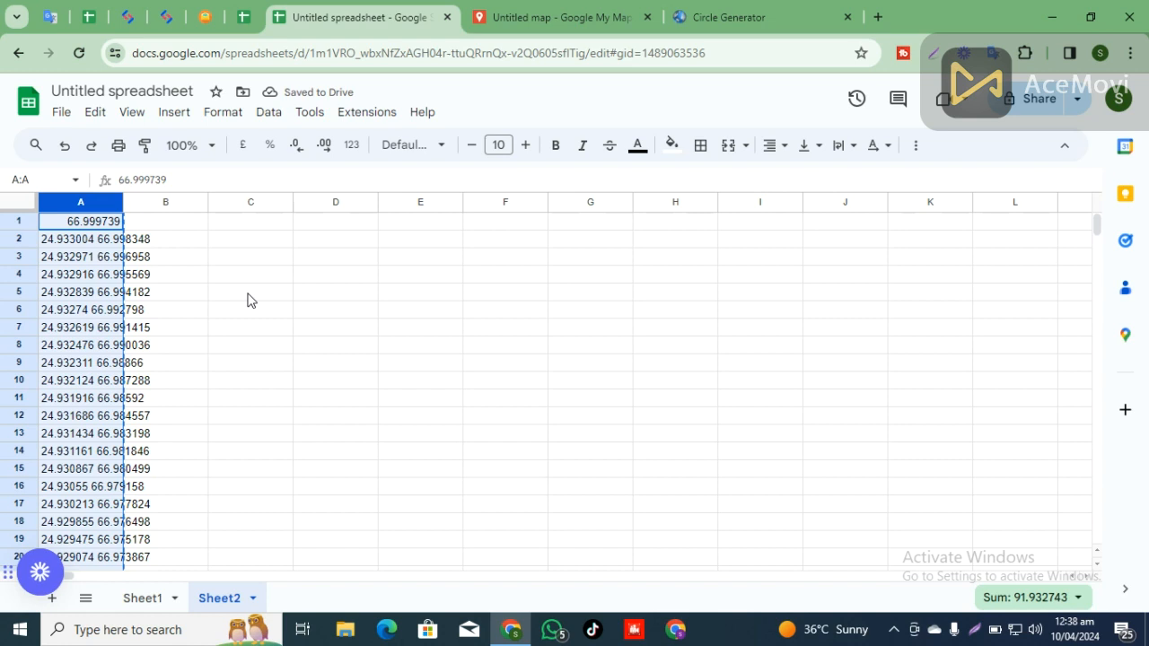
left_click(164, 226)
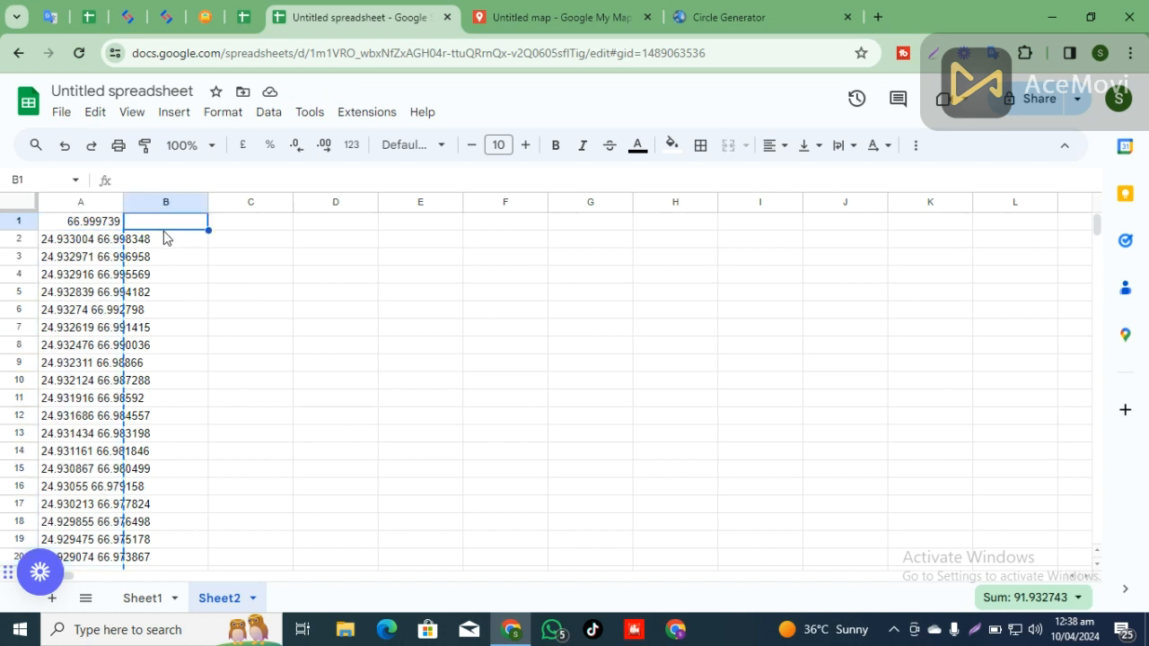
left_click(99, 202)
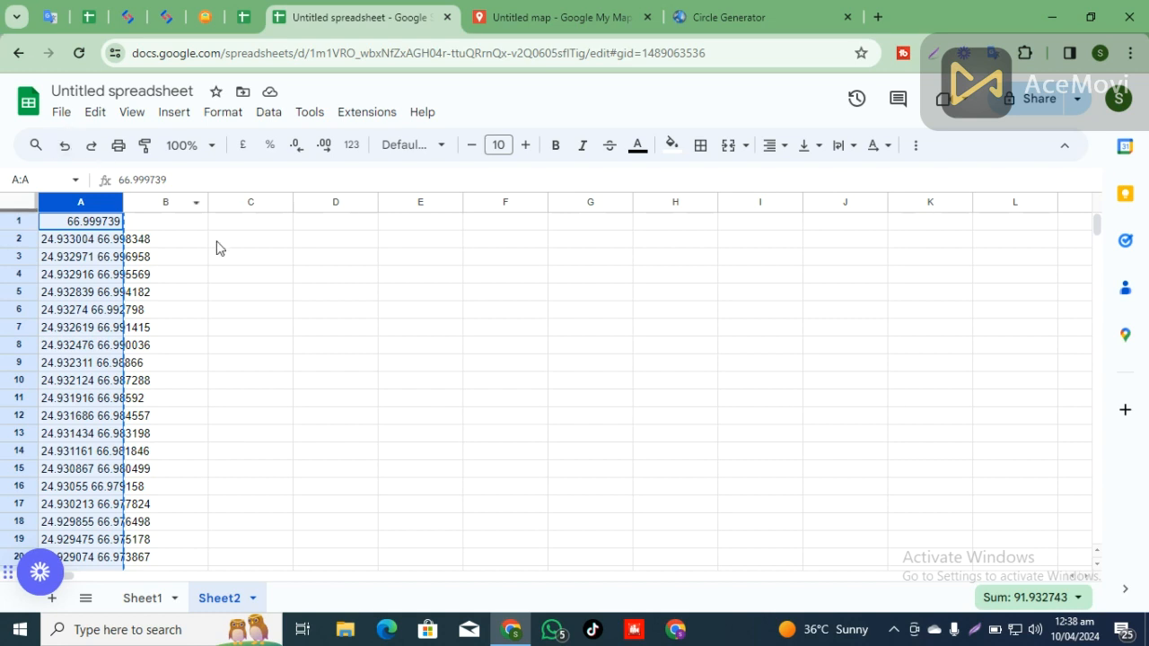
left_click(279, 243)
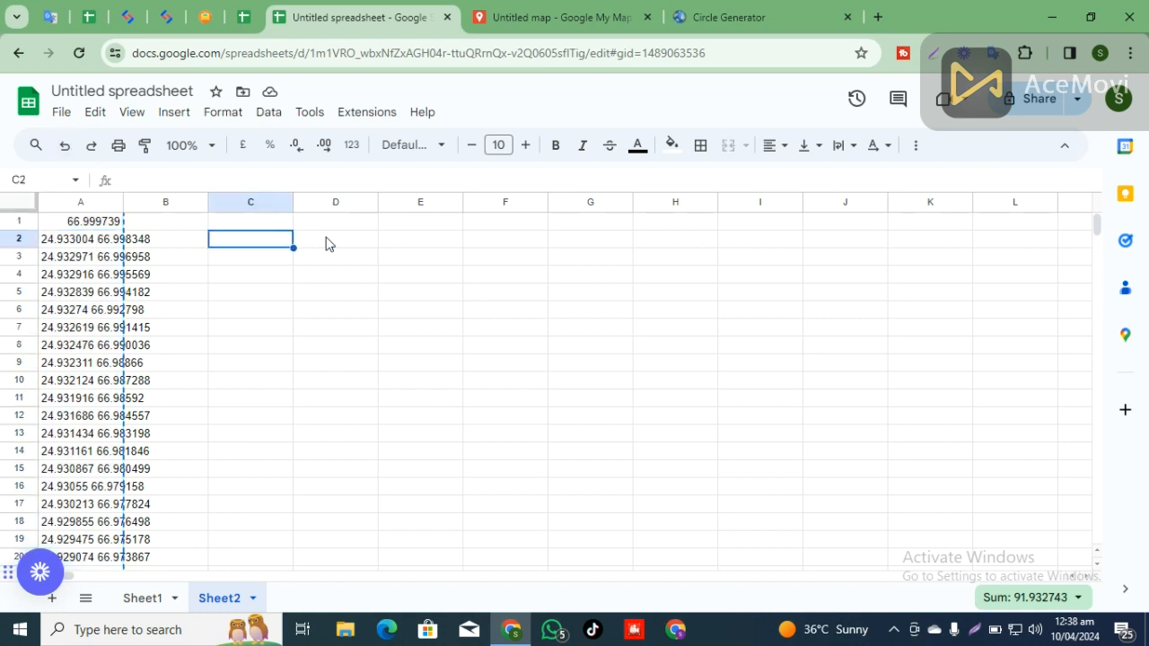
key("ctrl+v")
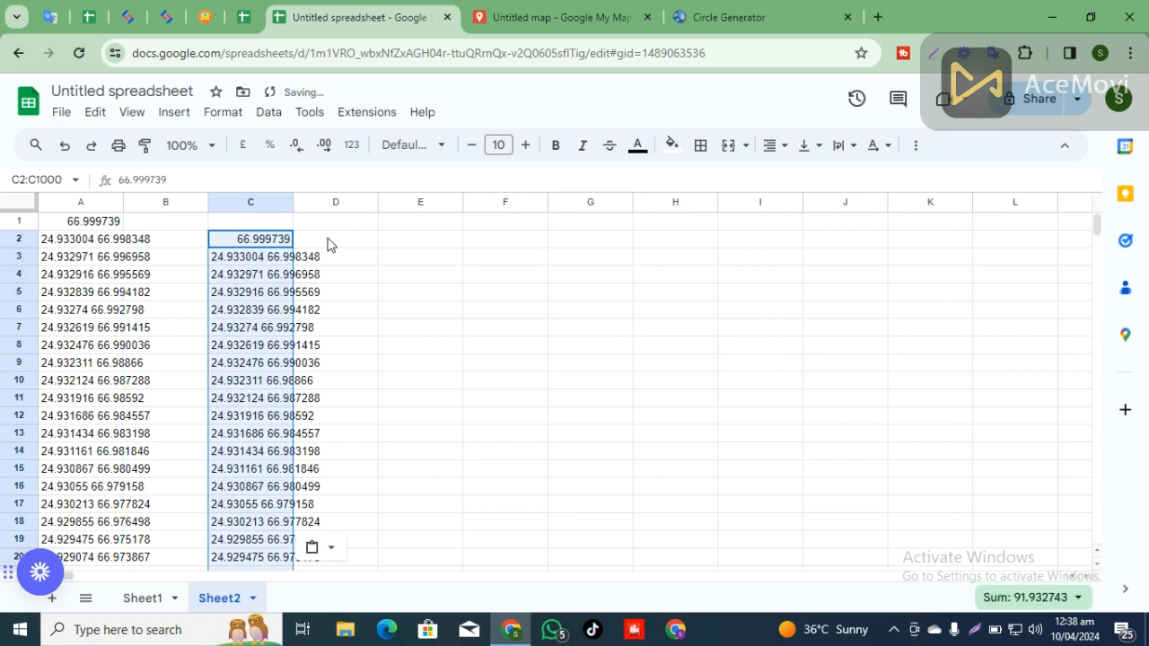
Step: Blank out cell A1 by pasting the empty cell B1 over it
left_click(90, 201)
left_click(92, 226)
left_click(144, 226)
left_click(107, 224)
left_click(175, 226)
key("ctrl+c")
left_click(114, 224)
key("ctrl+v")
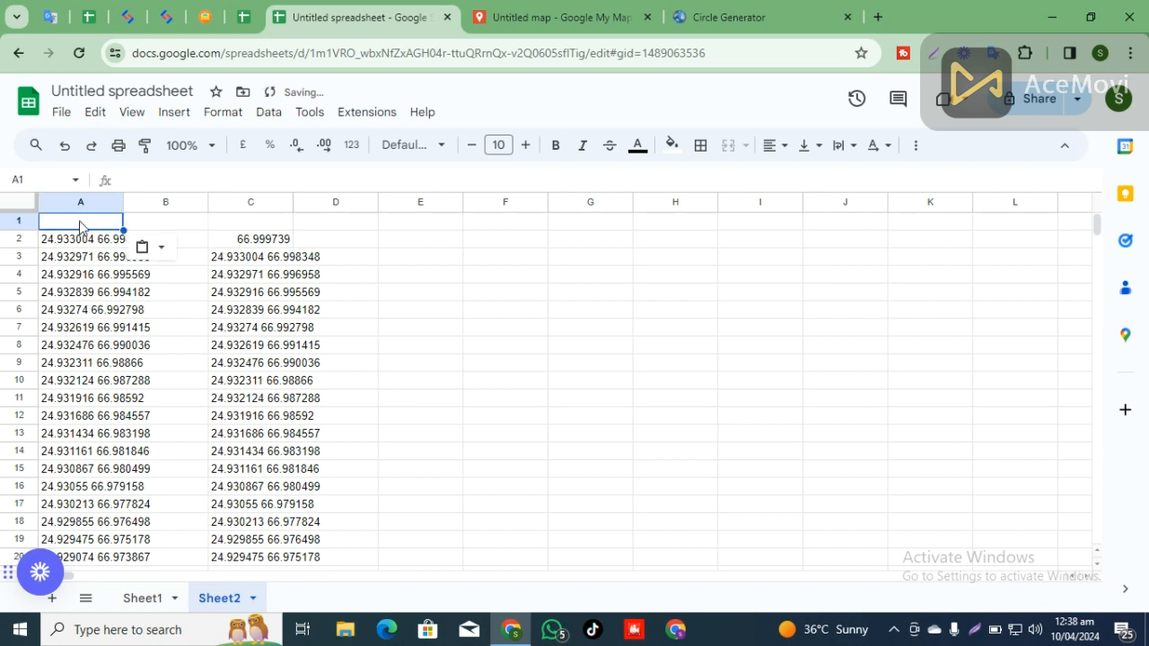
Step: Clear all remaining coordinates from column A, down past the last filled row 362
key("shift+Down")
key("shift+Down")
key("shift+Down")
key("shift+Down")
key("shift+Down")
key("shift+Down")
key("shift+Down")
key("shift+Down")
key("shift+Down")
key("shift+Down")
key("shift+Down")
key("shift+Down")
key("shift+Down")
key("shift+Down")
key("shift+Down")
key("shift+Down")
key("shift+Down")
key("shift+Down")
key("shift+Down")
key("shift+Down")
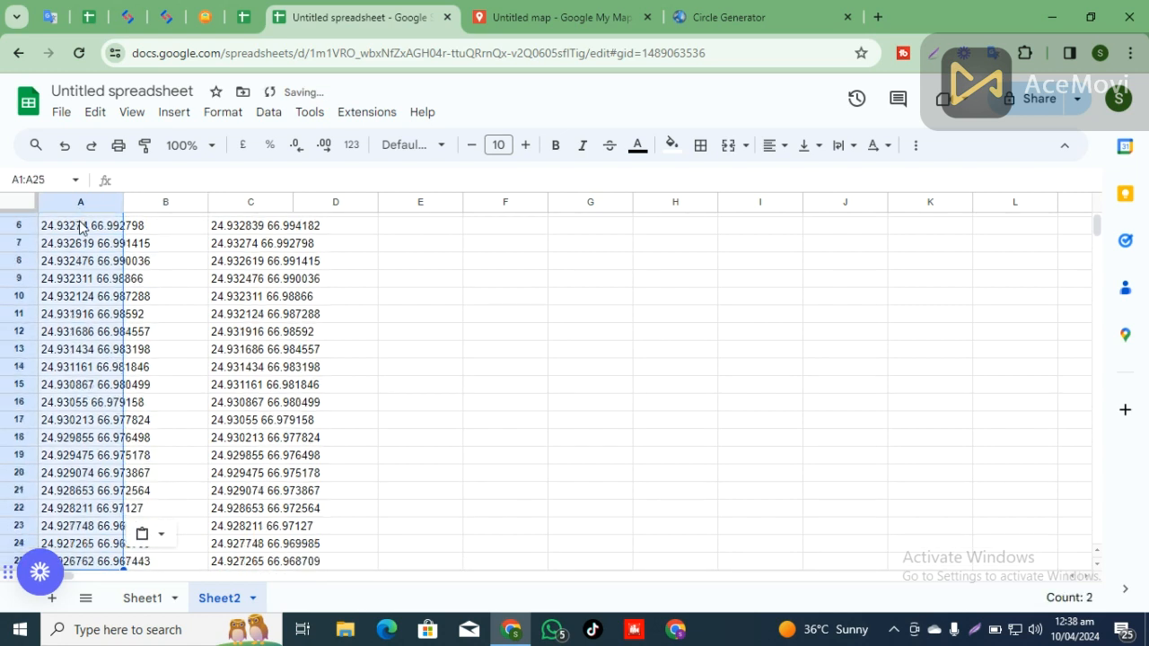
key("shift+Down")
key("shift+Down")
key("shift+Down")
key("shift+Down")
key("shift+Down")
key("shift+Down")
key("shift+Down")
key("shift+Down")
key("shift+Down")
key("shift+Down")
key("shift+Down")
key("shift+Down")
key("shift+Down")
key("shift+Down")
key("shift+Down")
key("shift+Down")
key("shift+Down")
key("shift+Down")
key("shift+Down")
key("shift+Down")
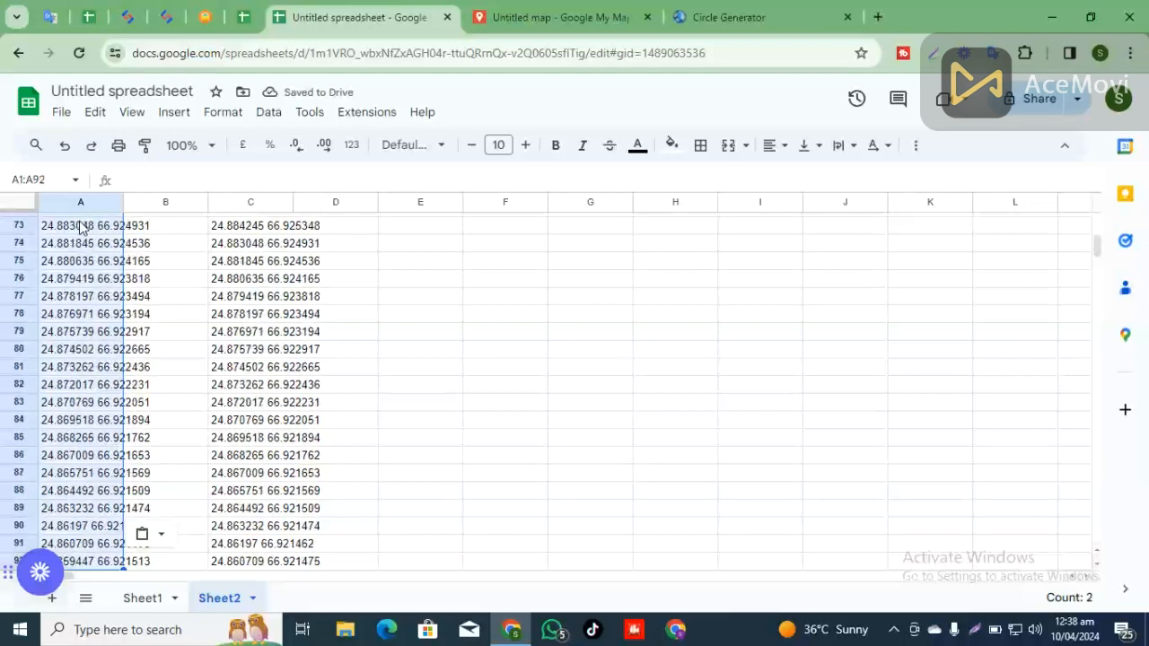
key("shift+Down")
key("shift+Down")
key("shift+Down")
key("shift+Down")
key("shift+Down")
key("shift+Down")
key("shift+Down")
key("shift+Down")
key("shift+Down")
key("shift+Down")
key("shift+Down")
key("shift+Down")
key("shift+Down")
key("shift+Down")
key("shift+Down")
key("shift+Down")
key("shift+Down")
key("shift+Down")
key("shift+Down")
key("shift+Down")
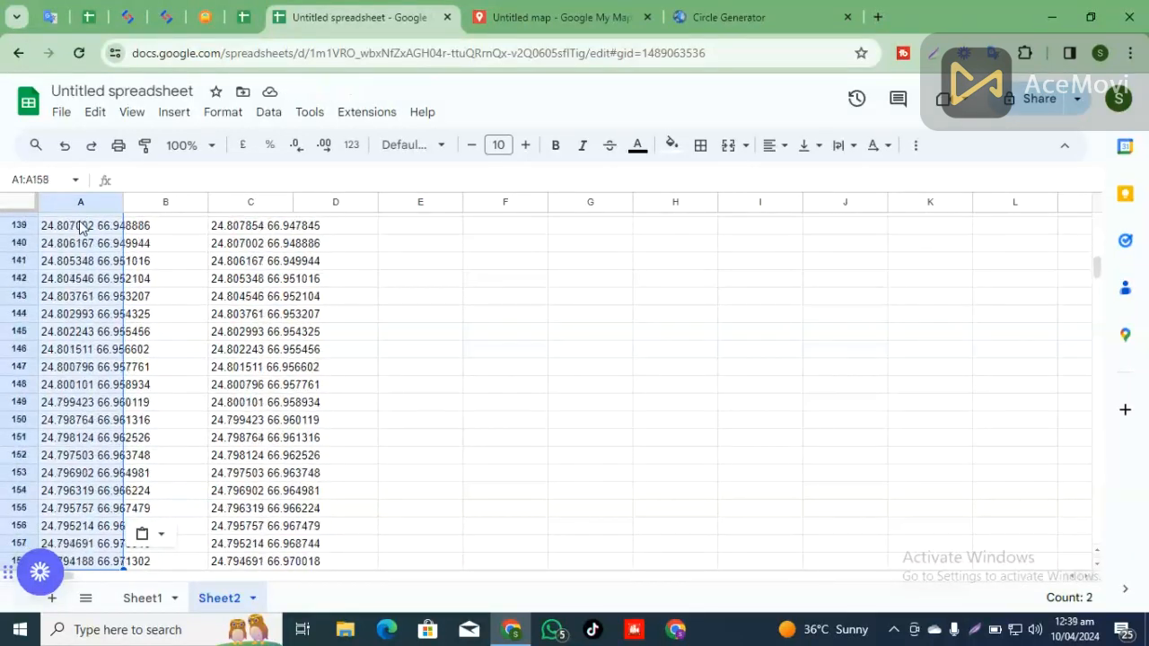
key("shift+Down")
key("shift+Down")
key("shift+Down")
key("shift+Down")
key("shift+Down")
key("shift+Down")
key("shift+Down")
key("shift+Down")
key("shift+Down")
key("shift+Down")
key("shift+Down")
key("shift+Down")
key("shift+Down")
key("shift+Down")
key("shift+Down")
key("shift+Down")
key("shift+Down")
key("shift+Down")
key("shift+Down")
key("shift+Down")
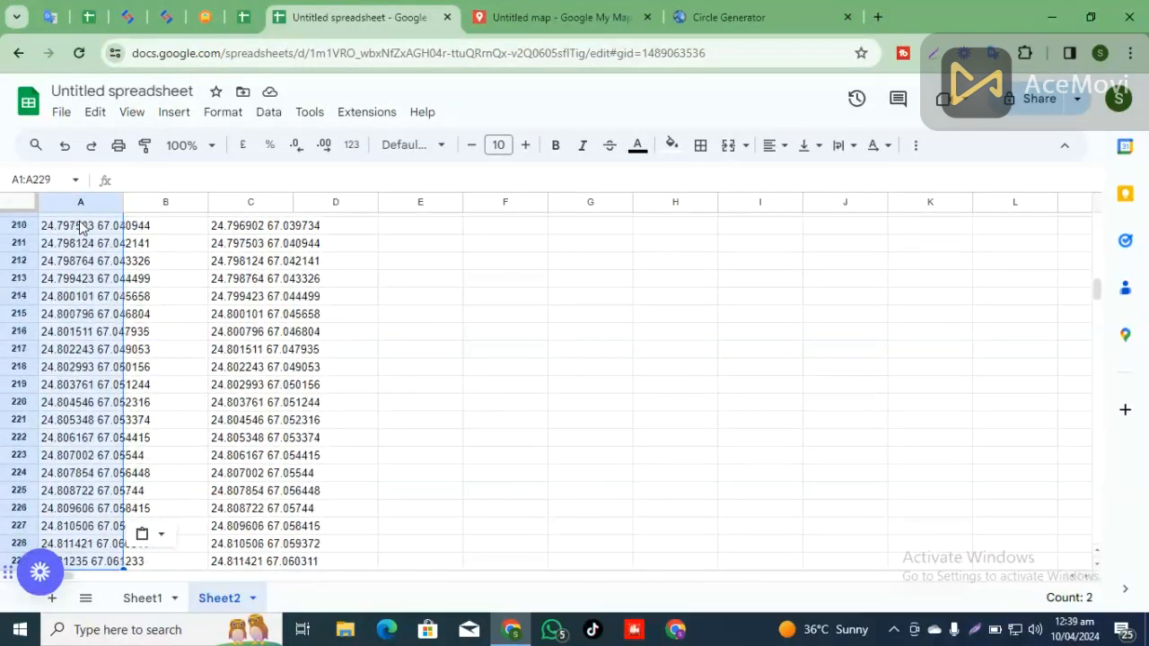
key("shift+Down")
key("shift+Down")
key("shift+Down")
key("shift+Down")
key("shift+Down")
key("shift+Down")
key("shift+Down")
key("shift+Down")
key("shift+Down")
key("shift+Down")
key("shift+Down")
key("shift+Down")
key("shift+Down")
key("shift+Down")
key("shift+Down")
key("shift+Down")
key("shift+Down")
key("shift+Down")
key("shift+Down")
key("shift+Down")
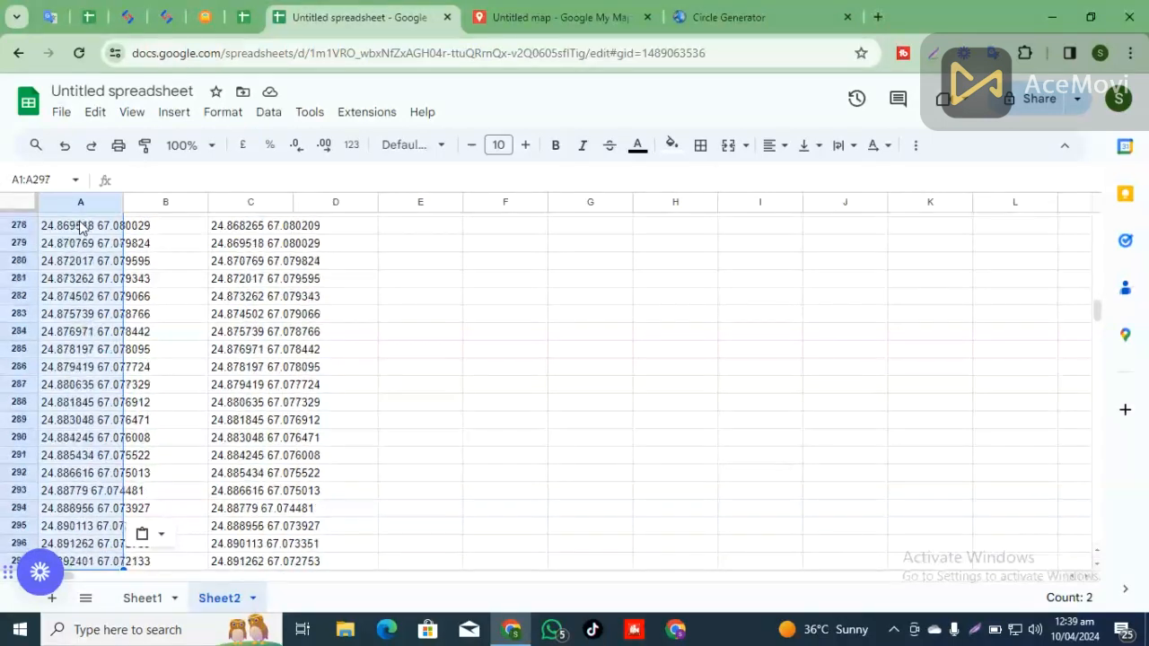
key("shift+Down")
key("shift+Down")
key("shift+Down")
key("shift+Down")
key("shift+Down")
key("shift+Down")
key("shift+Down")
key("shift+Down")
key("shift+Down")
key("shift+Down")
key("shift+Down")
key("shift+Down")
key("shift+Down")
key("shift+Down")
key("shift+Down")
key("shift+Down")
key("shift+Down")
key("shift+Down")
key("shift+Down")
key("shift+Down")
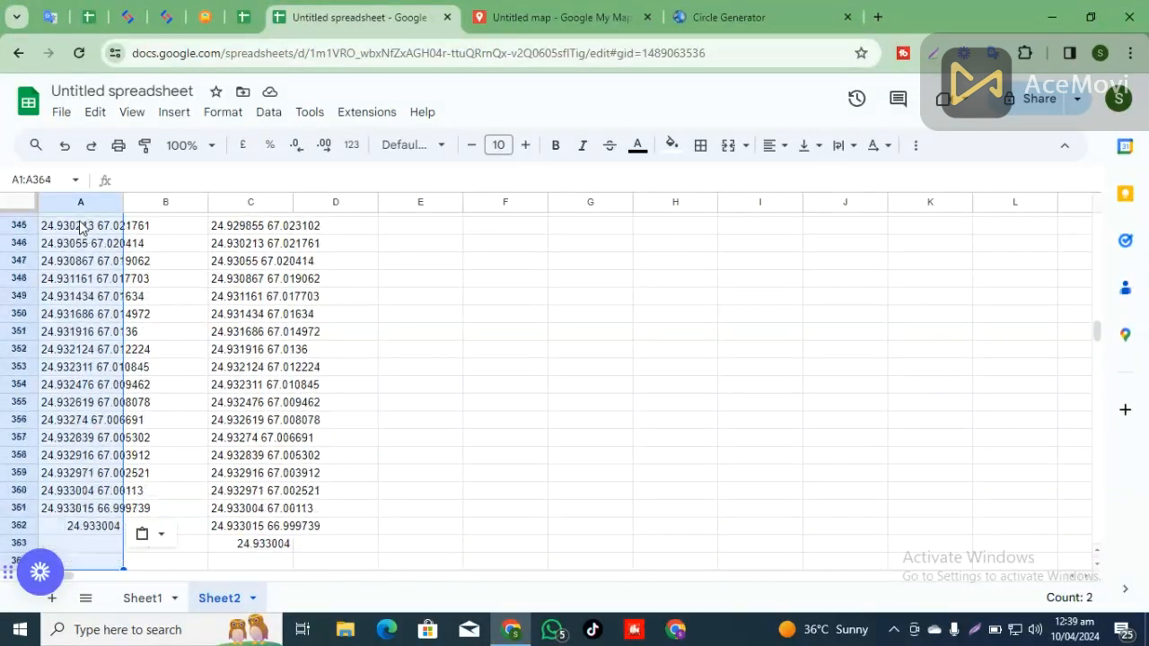
key("Delete")
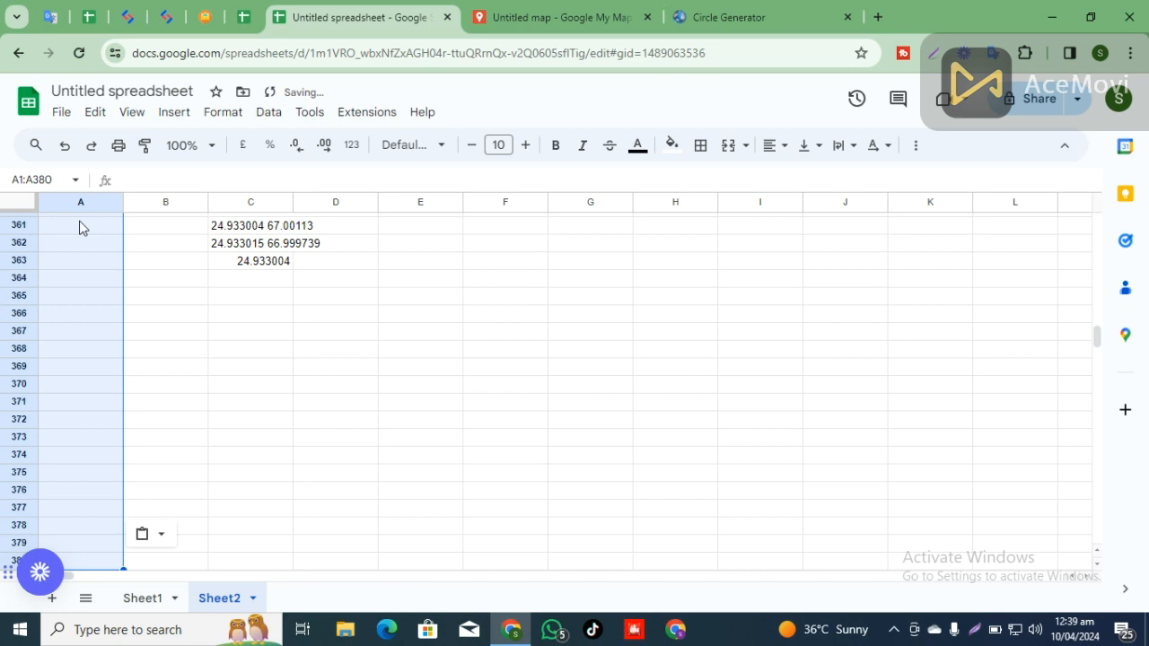
Step: Enter the headers "Busines name", "About" and "Lognitude" in cells A1 to C1 of Sheet2, and widen columns A and B
key("Up")
scroll(116, 333, "up", 20)
scroll(140, 328, "up", 20)
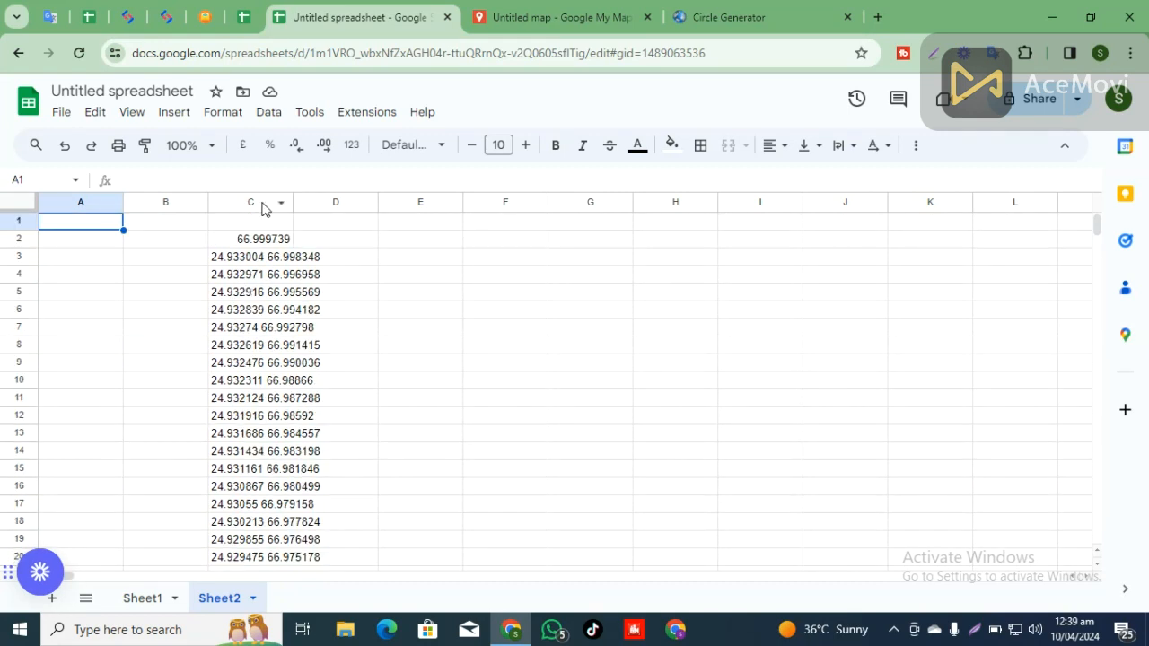
type("Busines name")
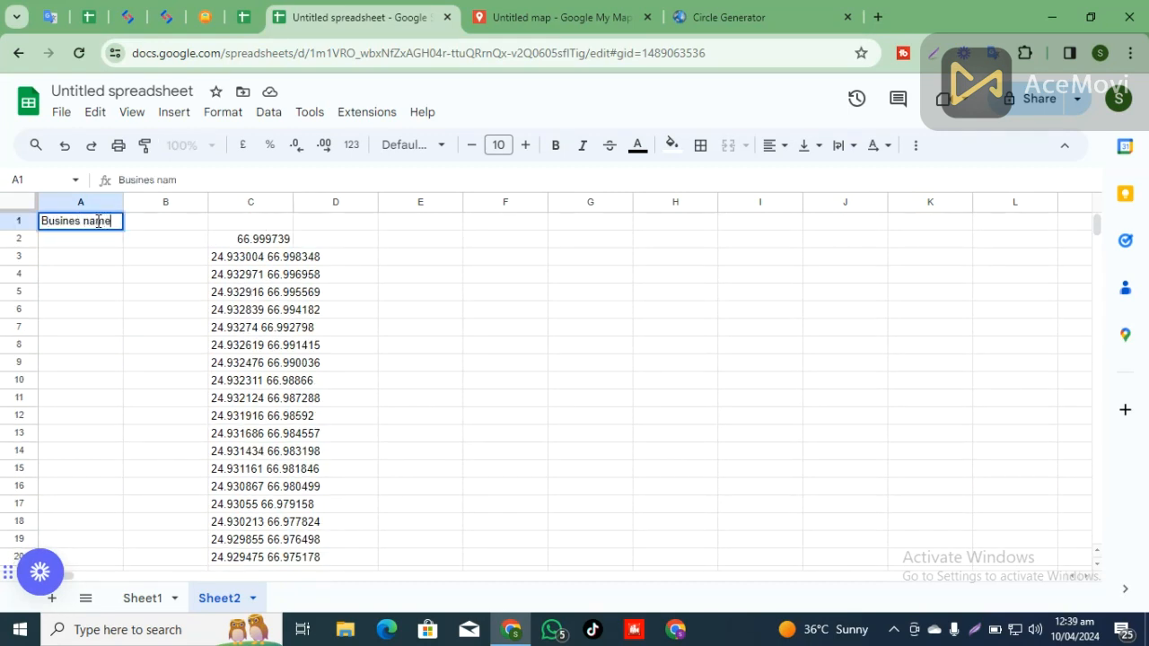
key("Return")
key("Up")
key("Right")
type("Ab")
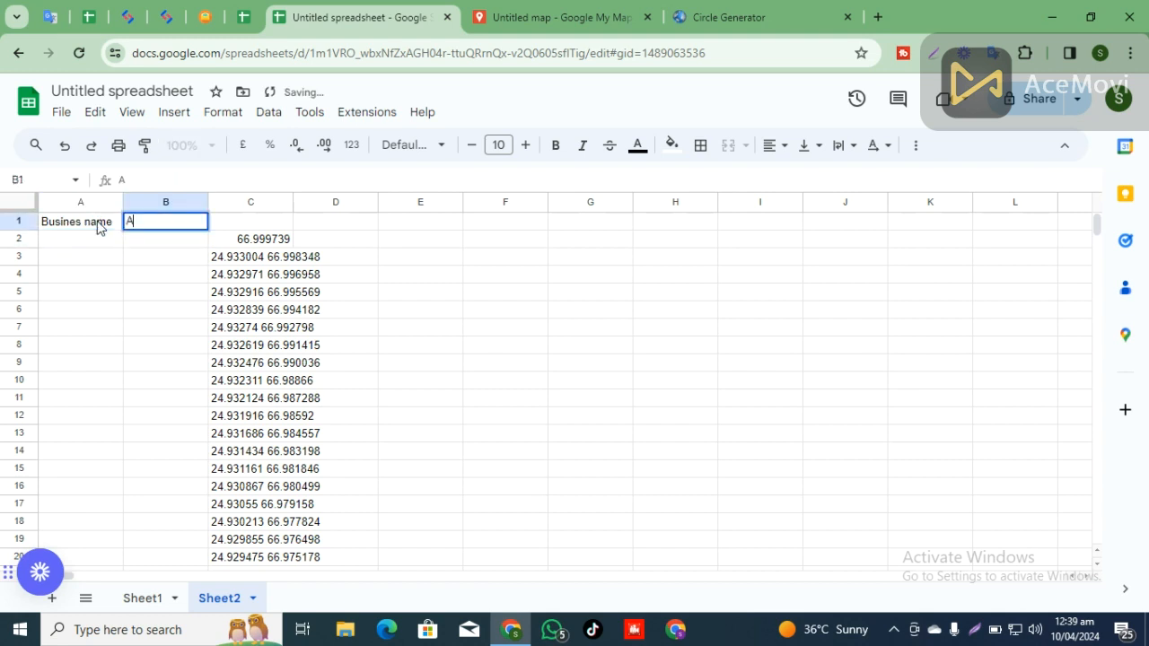
key("Tab")
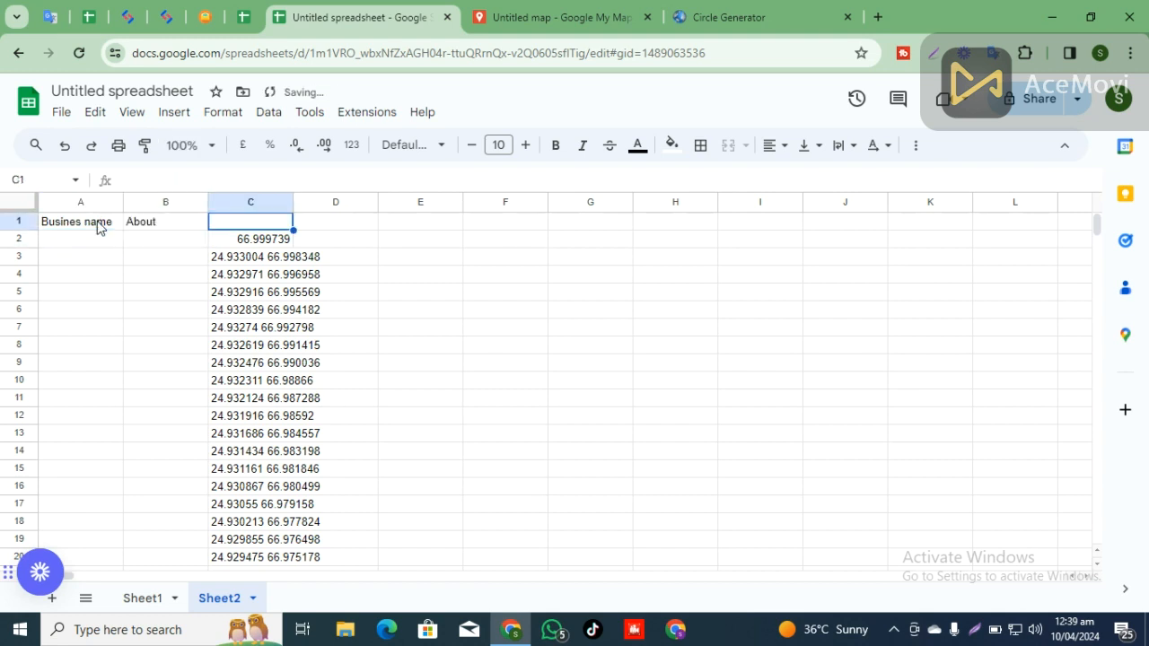
type("Lognitude")
key("Return")
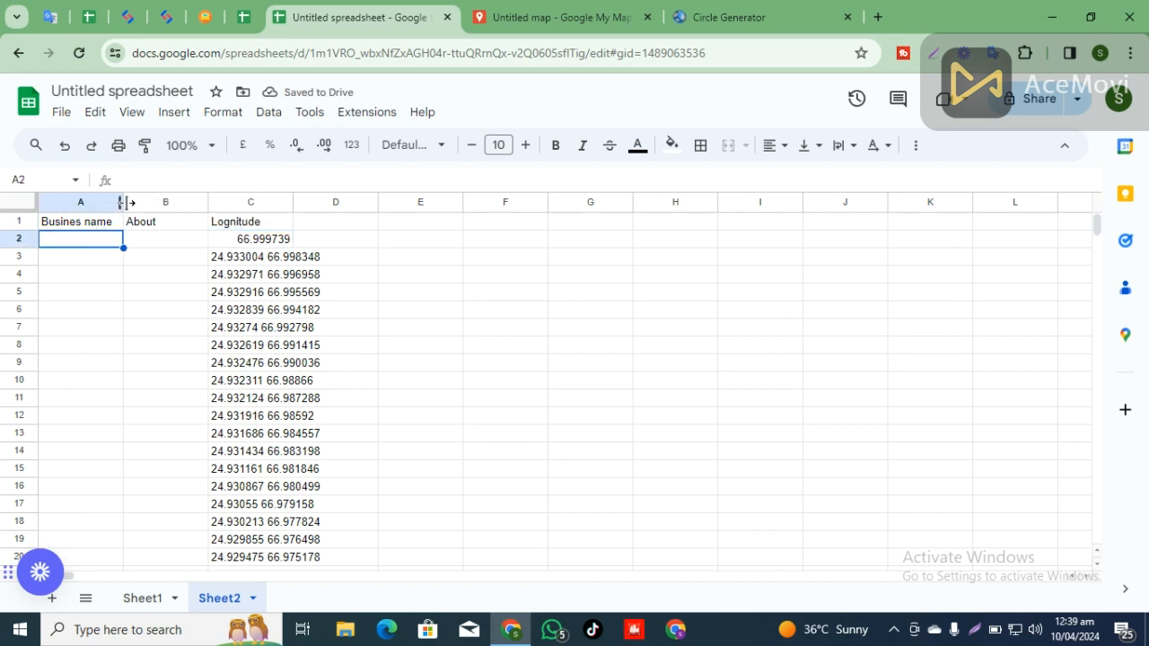
left_click_drag(190, 223, 194, 225)
left_click_drag(277, 205, 400, 233)
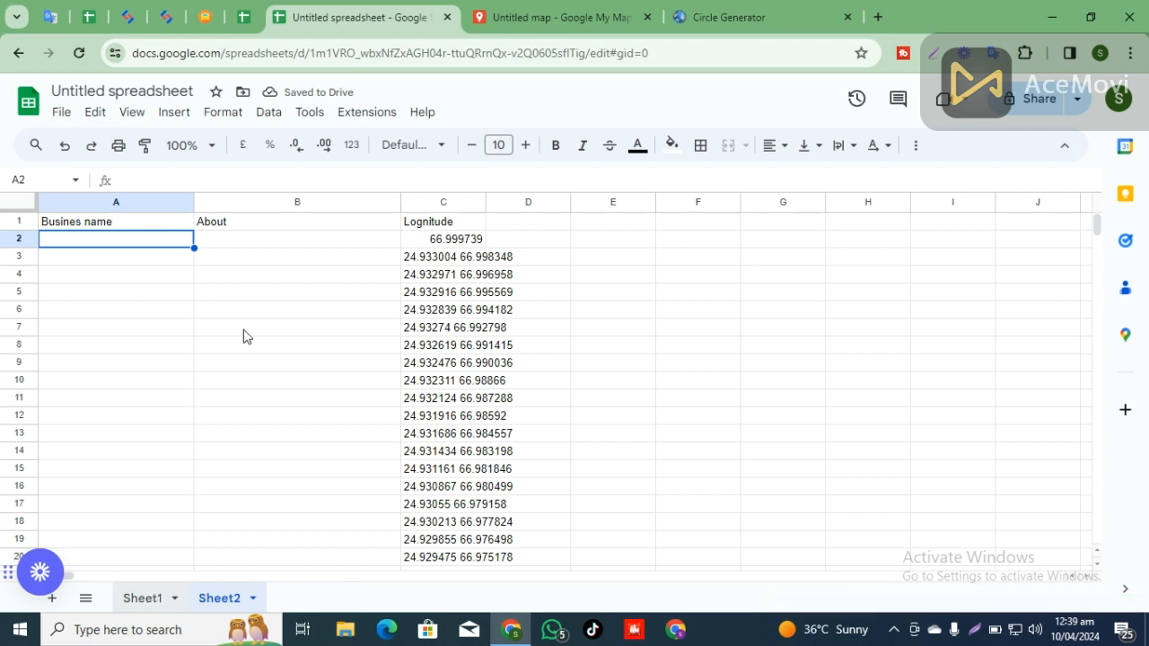
Step: Copy the business name from cell B2 of Sheet1 into cell A2 of Sheet2
left_click(226, 244)
key("ctrl+c")
left_click(220, 603)
key("ctrl+v")
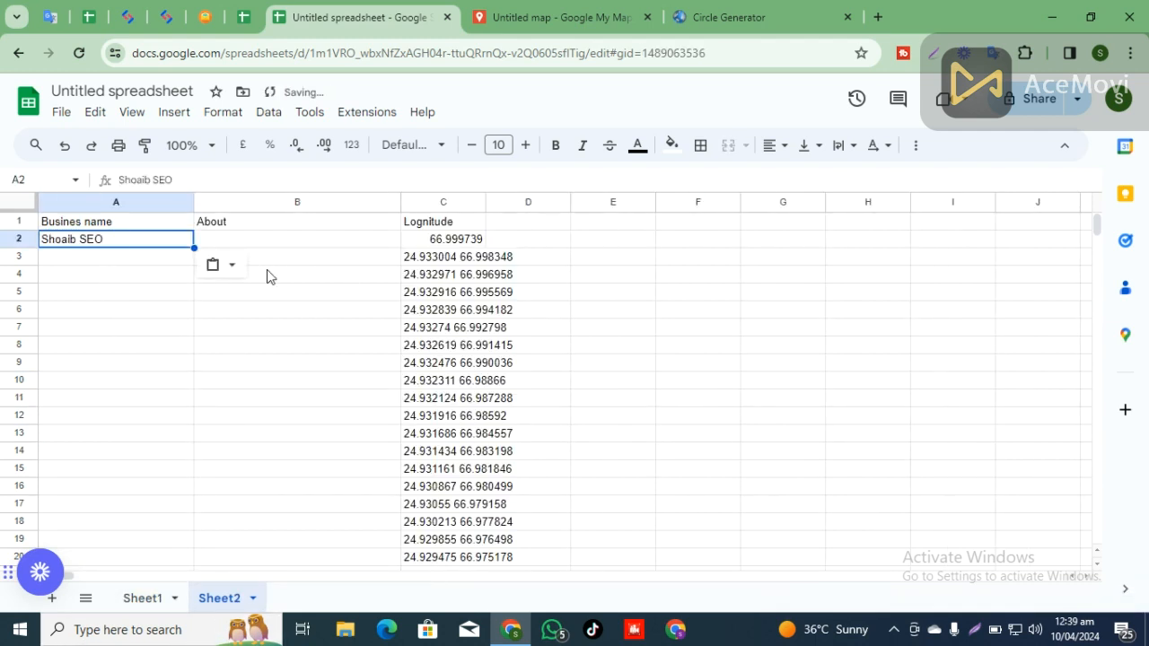
Step: Copy the three keywords in B11:B13 of Sheet1 into column A of Sheet2 starting at cell A3
left_click(130, 262)
left_click(142, 599)
left_click_drag(166, 405, 174, 443)
key("ctrl+c")
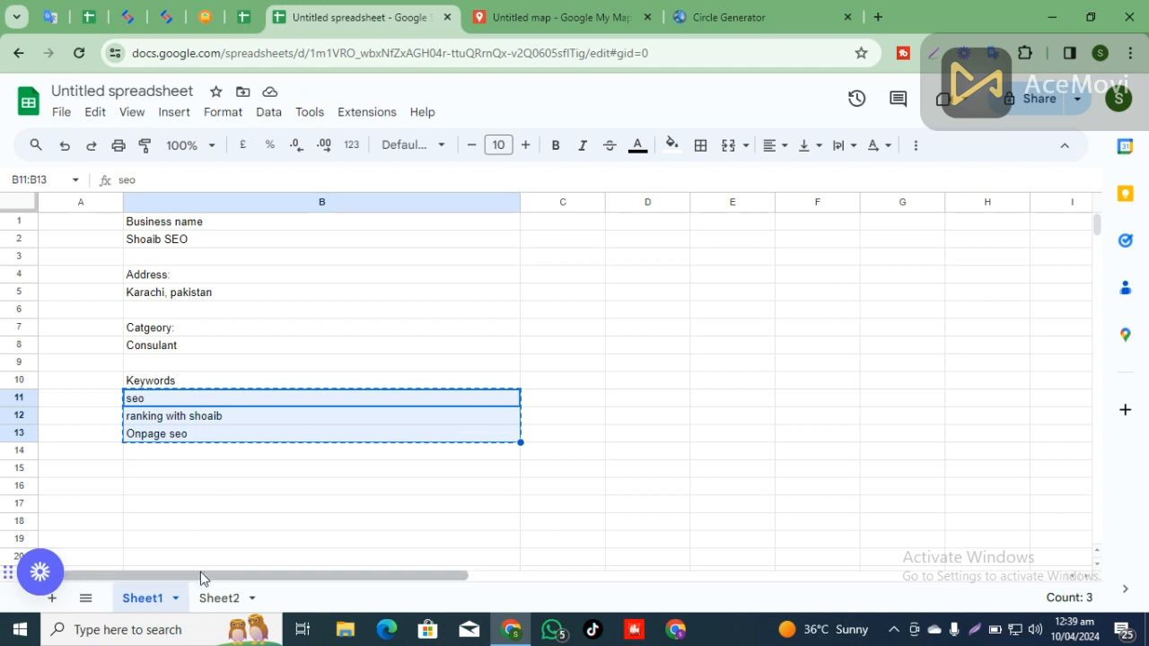
left_click(217, 598)
key("ctrl+v")
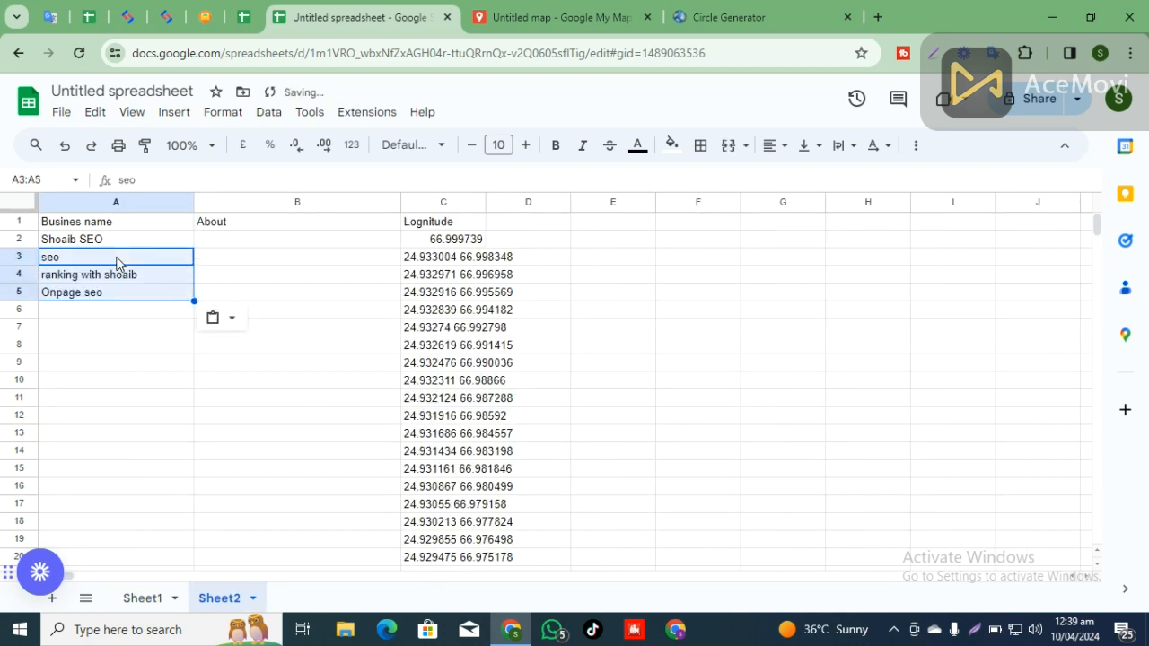
Step: Paste the three keywords four more times one below another, filling column A from row 6 to row 17
left_click(135, 310)
key("ctrl+v")
left_click(98, 363)
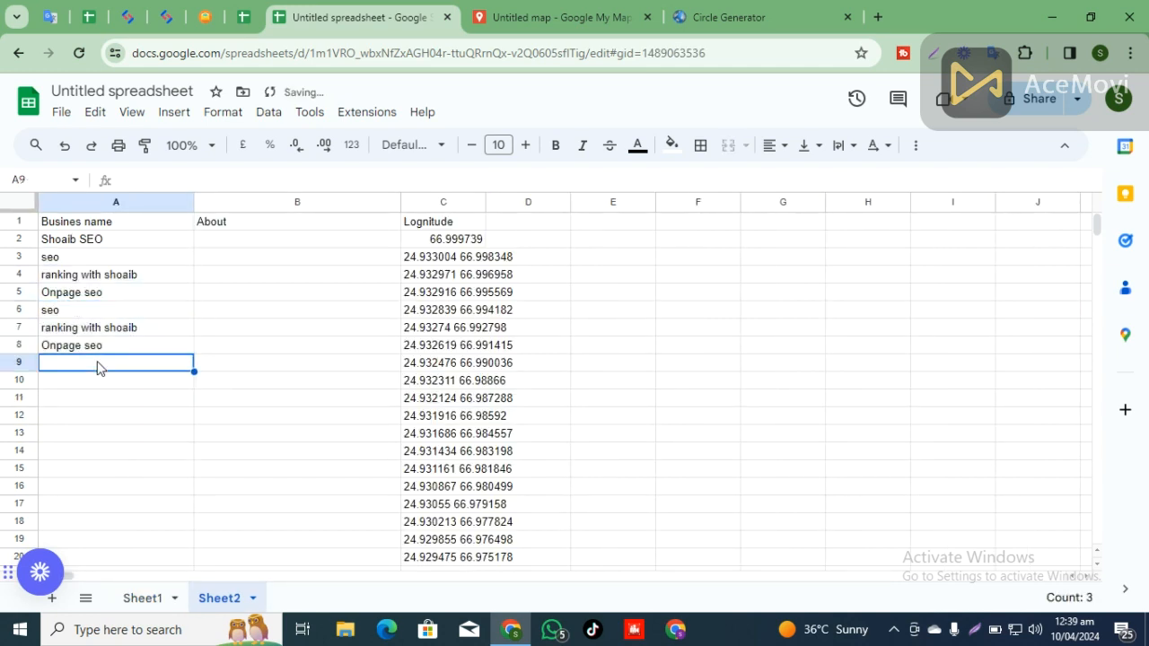
key("ctrl+v")
left_click(90, 417)
key("ctrl+v")
scroll(92, 493, "down", 2)
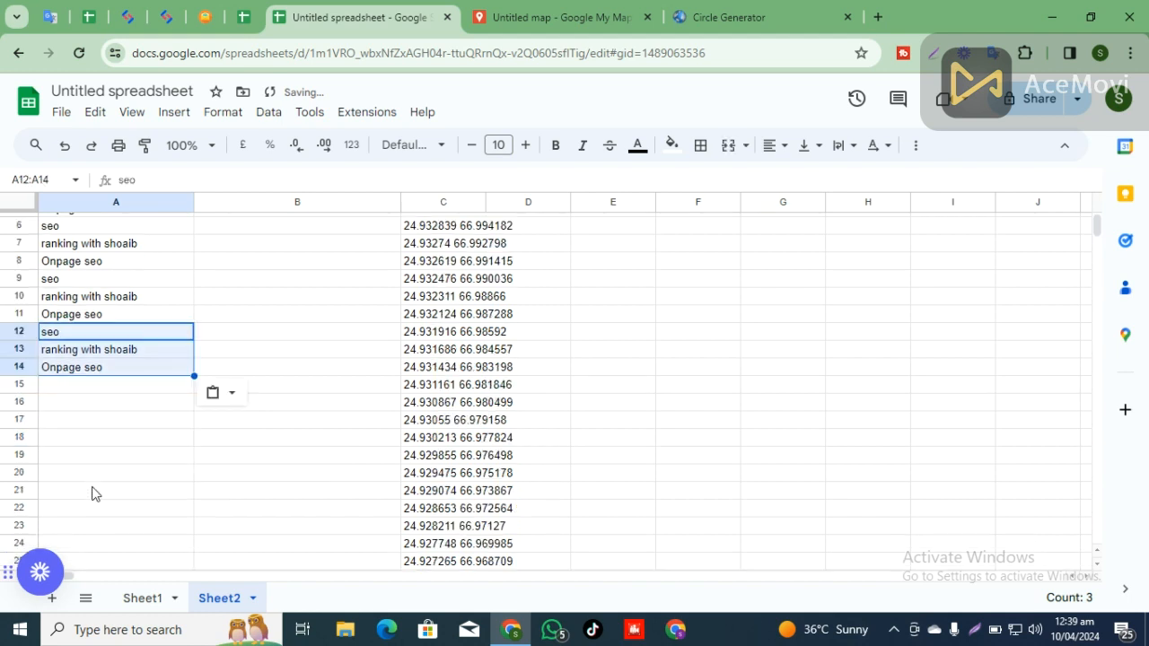
left_click(101, 388)
key("ctrl+v")
Step: Copy the keywords in A7:A17 and paste the block at A18, A29 and A40 to fill column A down to row 50
left_click_drag(106, 244, 120, 423)
key("ctrl+c")
left_click(120, 440)
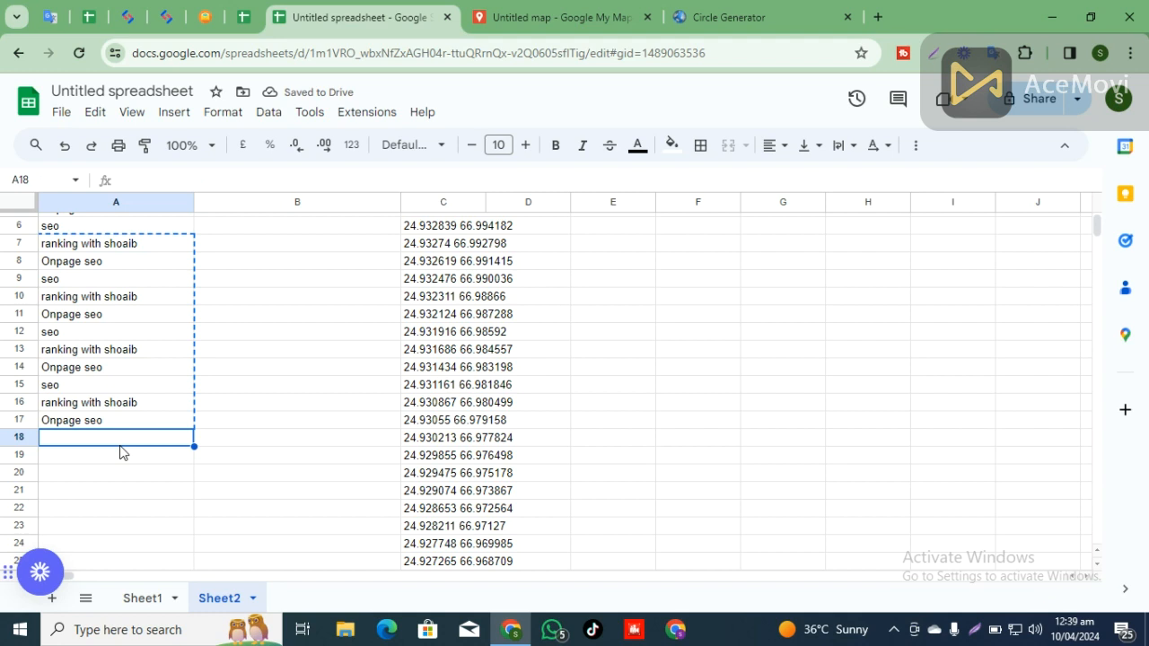
key("ctrl+v")
key("ctrl+Down")
key("ctrl+Up")
key("Down")
key("ctrl+v")
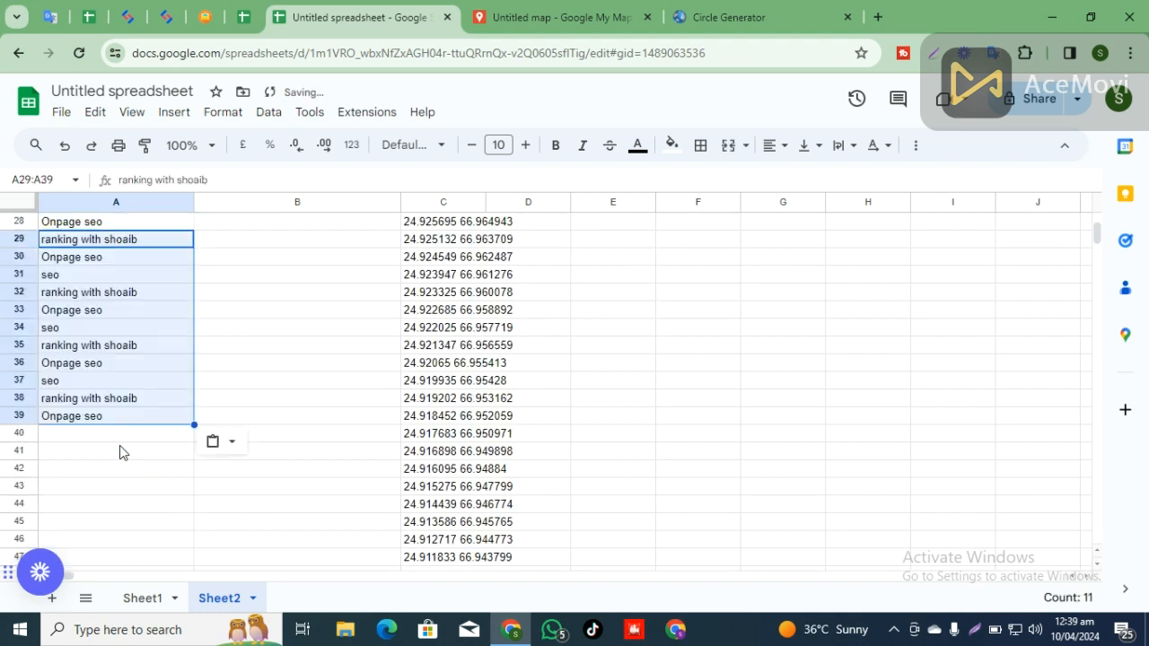
key("ctrl+Down")
key("Down")
key("ctrl+v")
left_click(122, 451)
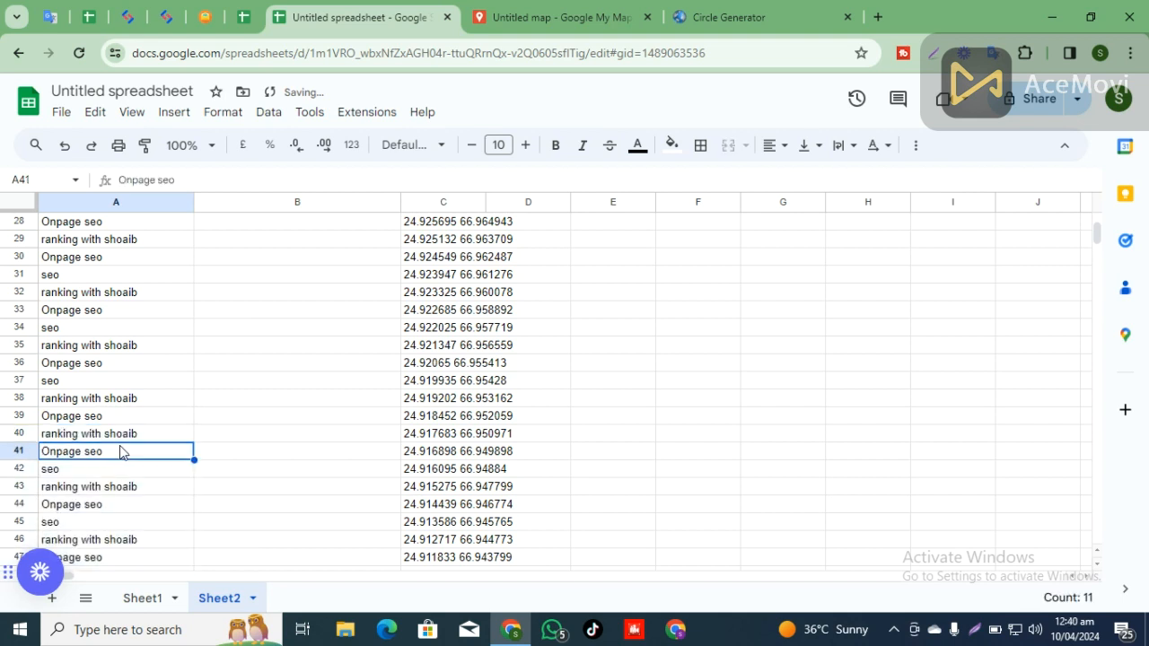
Step: Paste the same keyword block at A51 and A62, extending column A down to row 72
key("ctrl+Down")
key("Down")
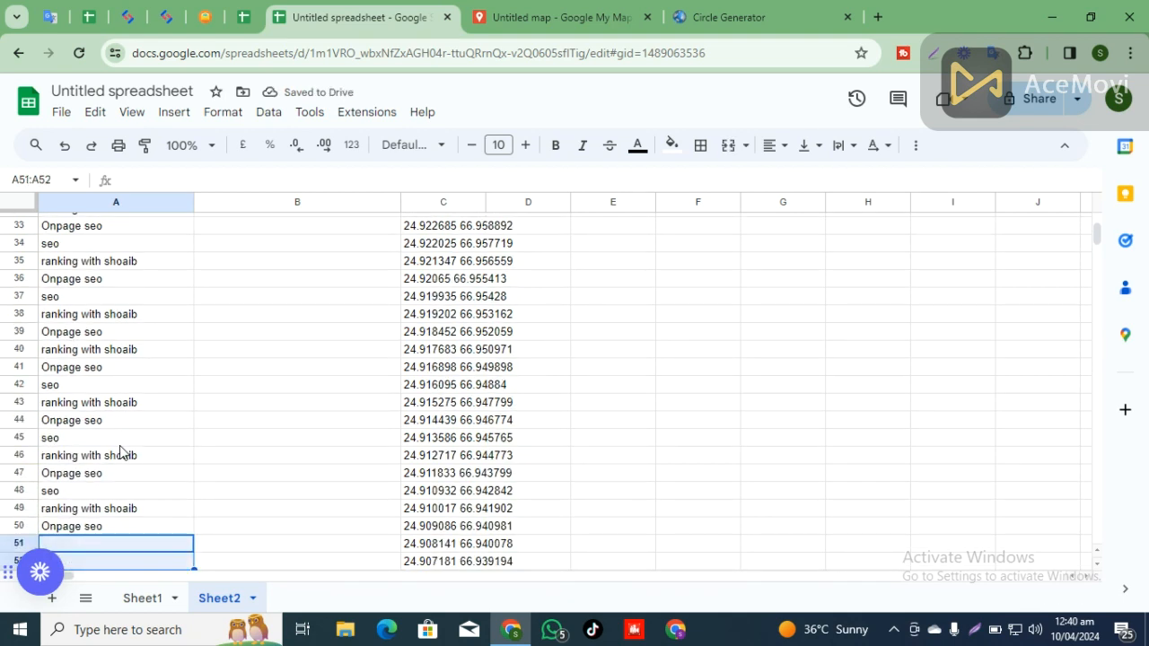
key("ctrl+v")
key("Down")
key("Down")
key("Down")
key("Down")
key("Down")
key("Down")
key("Down")
key("Down")
key("Down")
key("Down")
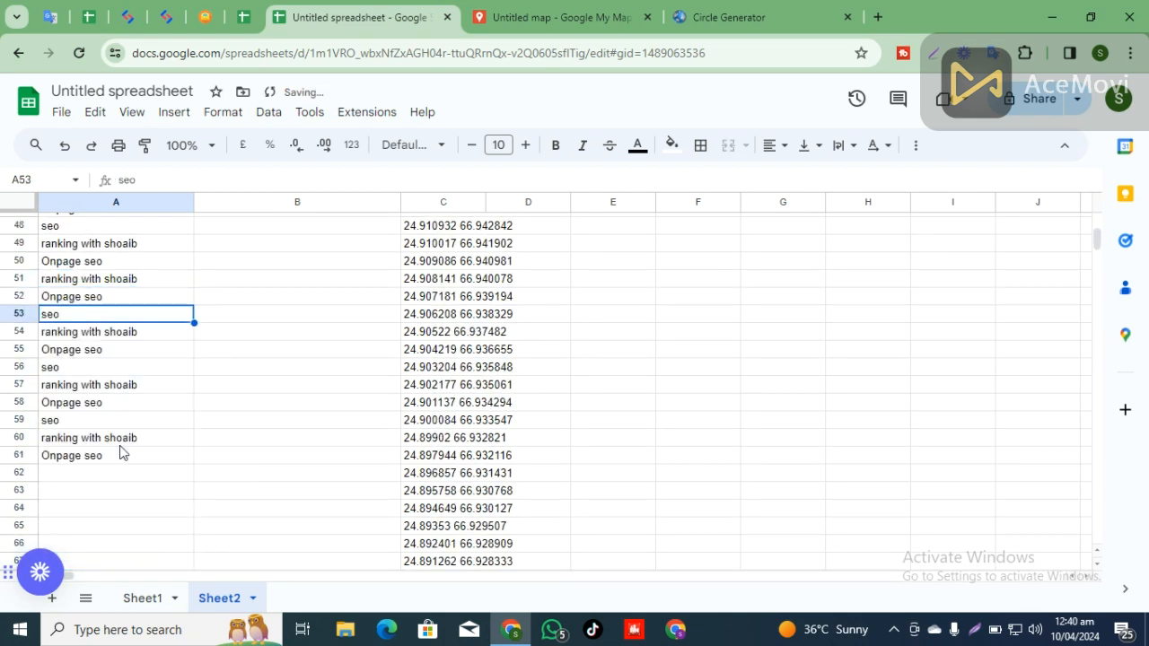
key("Down")
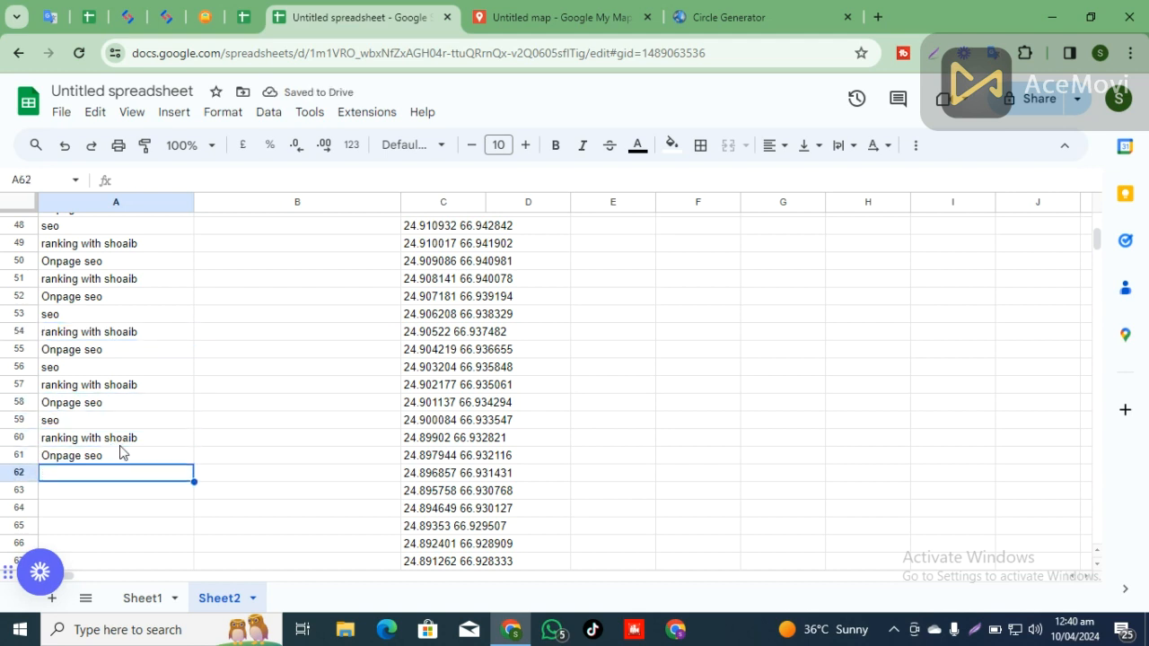
key("ctrl+v")
key("Down")
key("Down")
key("Down")
key("Down")
key("Down")
key("Down")
key("Down")
key("Down")
key("Down")
key("Down")
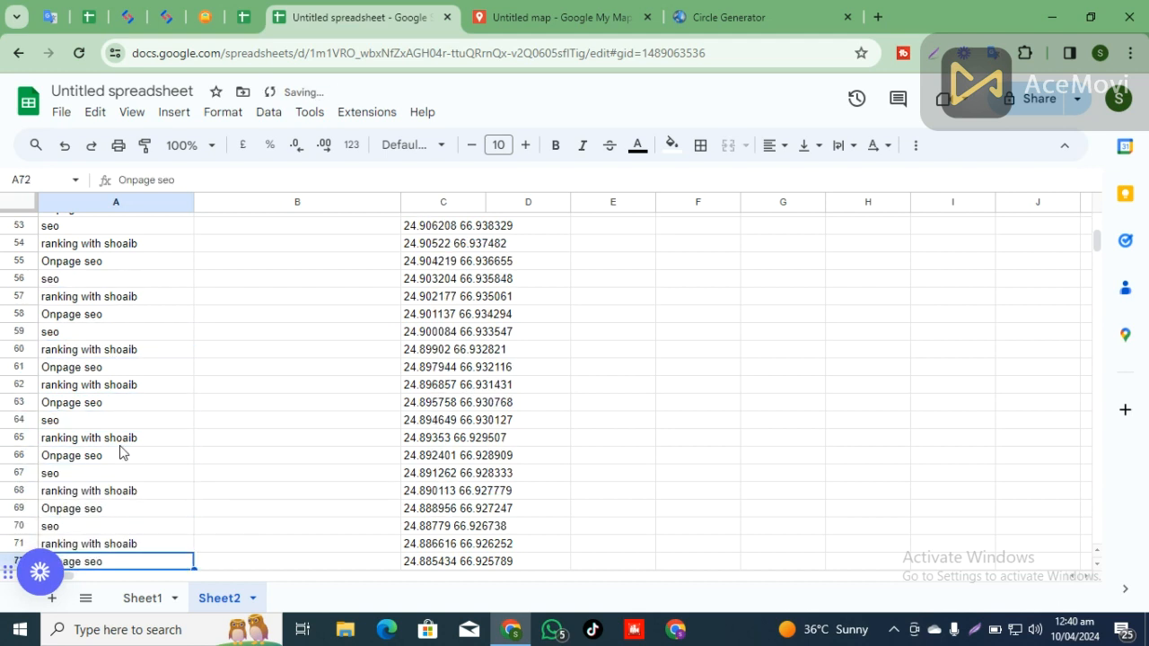
Step: Copy A2:A72 and paste it repeatedly below, starting at A73, to fill column A down to row 356
key("shift+Up")
key("ctrl+shift+Up")
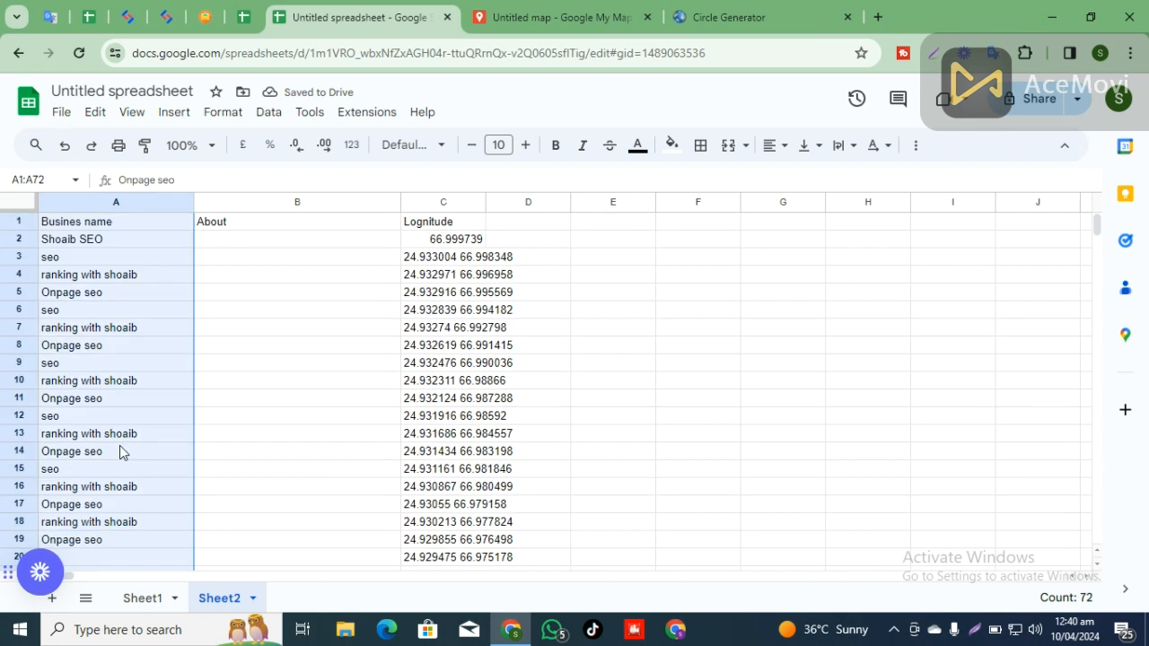
key("shift+Down")
key("ctrl+c")
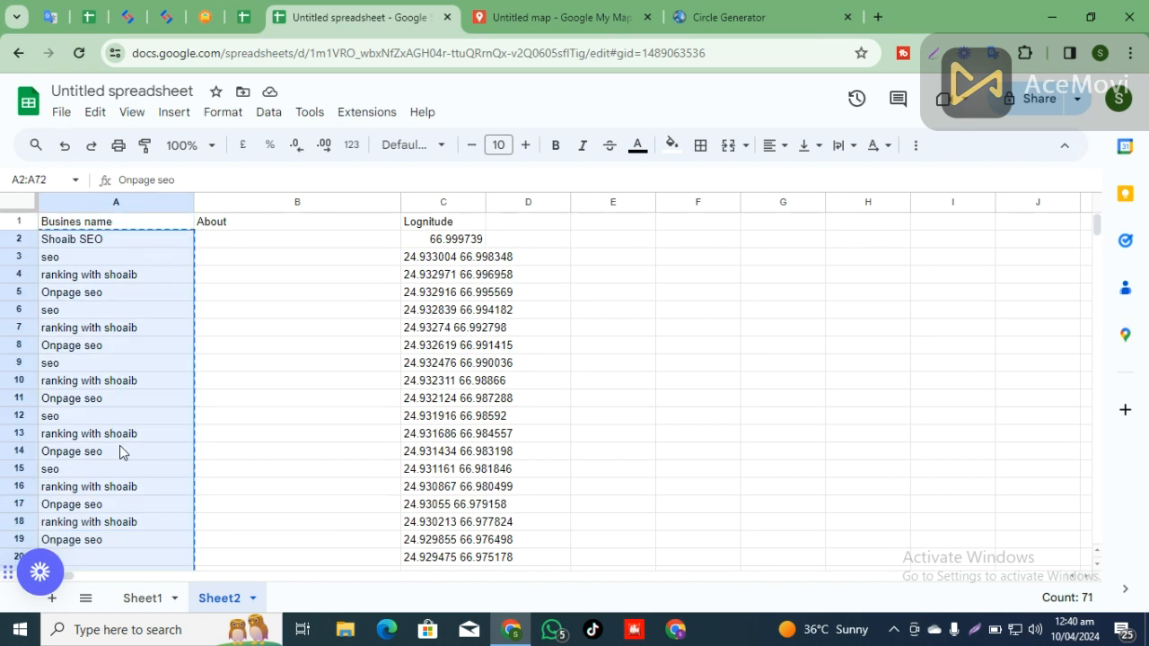
key("ctrl+Down")
key("ctrl+Up")
key("Down")
key("ctrl+v")
key("ctrl+Down")
key("Down")
key("ctrl+v")
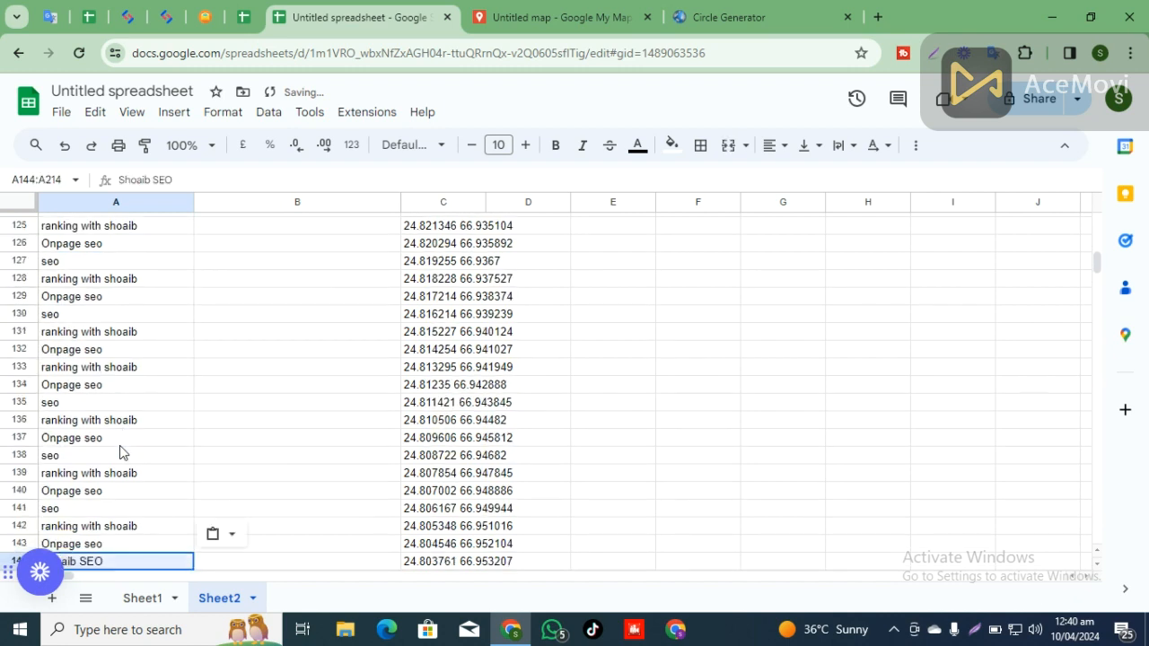
key("ctrl+Down")
key("Down")
key("ctrl+v")
key("ctrl+Down")
key("Down")
key("ctrl+v")
key("ctrl+Down")
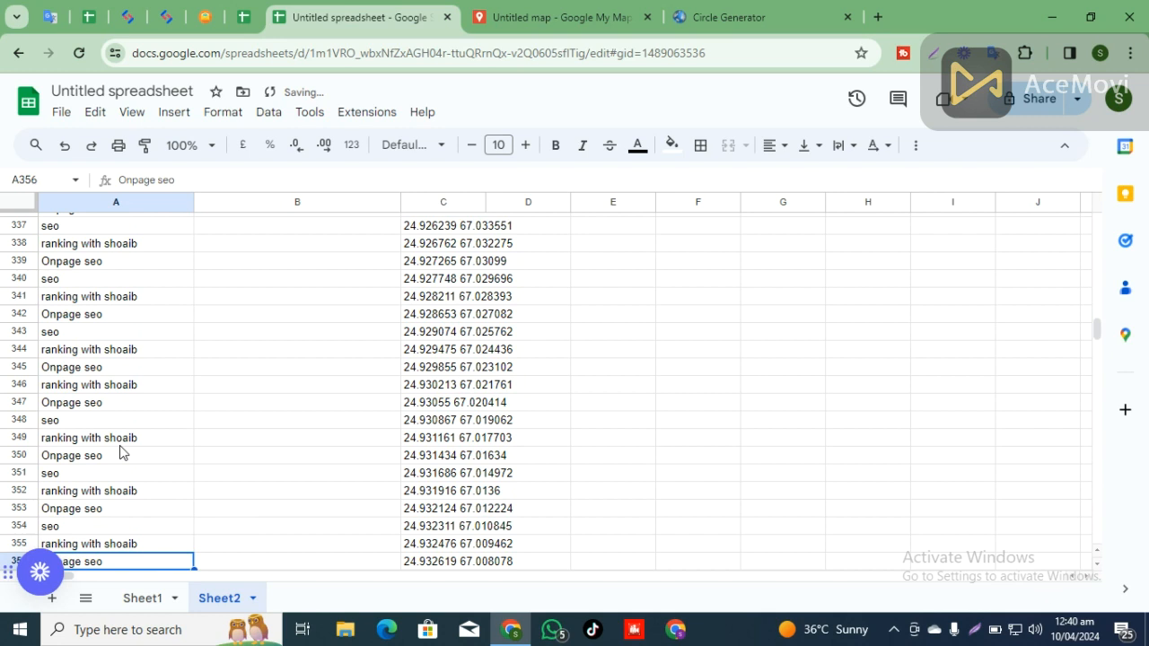
Step: Paste the copied name and keyword block starting at A348 so column A extends past the last coordinate row 363
key("Down")
key("Down")
key("Down")
key("Down")
key("Down")
key("Down")
key("Down")
key("Down")
key("Down")
key("Down")
key("Down")
key("Down")
key("Down")
key("Up")
key("Up")
key("Up")
key("Up")
key("Up")
key("Up")
key("Up")
key("Up")
key("Up")
key("Up")
key("Up")
key("Up")
key("Up")
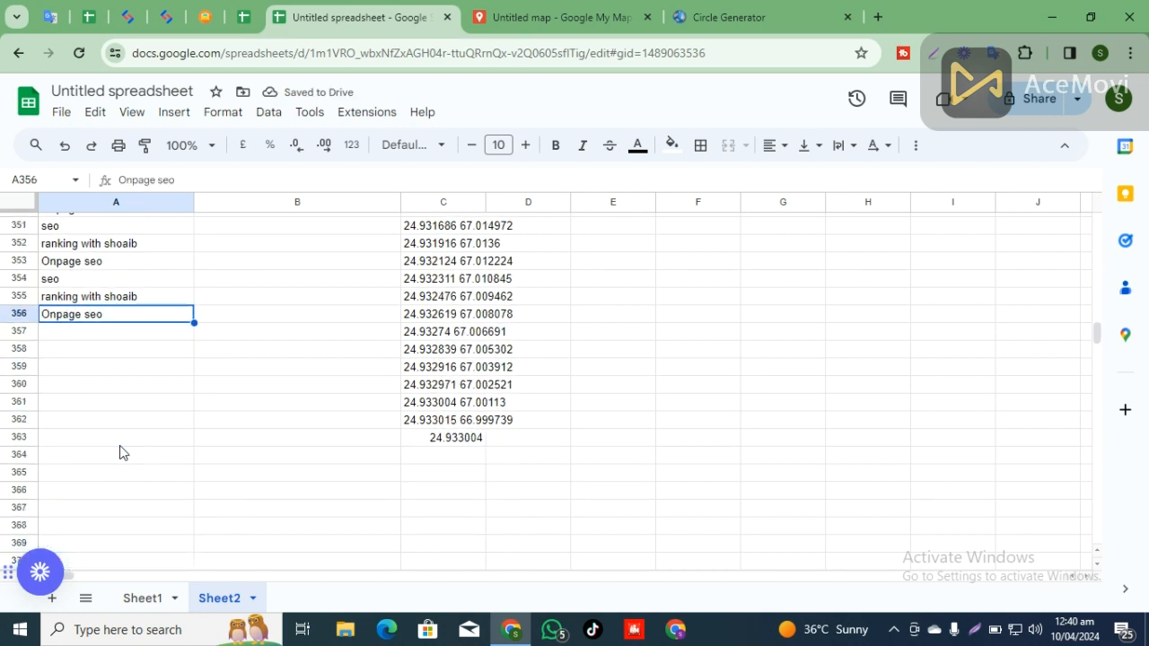
key("shift+Up")
key("shift+Up")
key("shift+Up")
key("shift+Up")
key("shift+Up")
key("shift+Up")
key("shift+Up")
key("shift+Up")
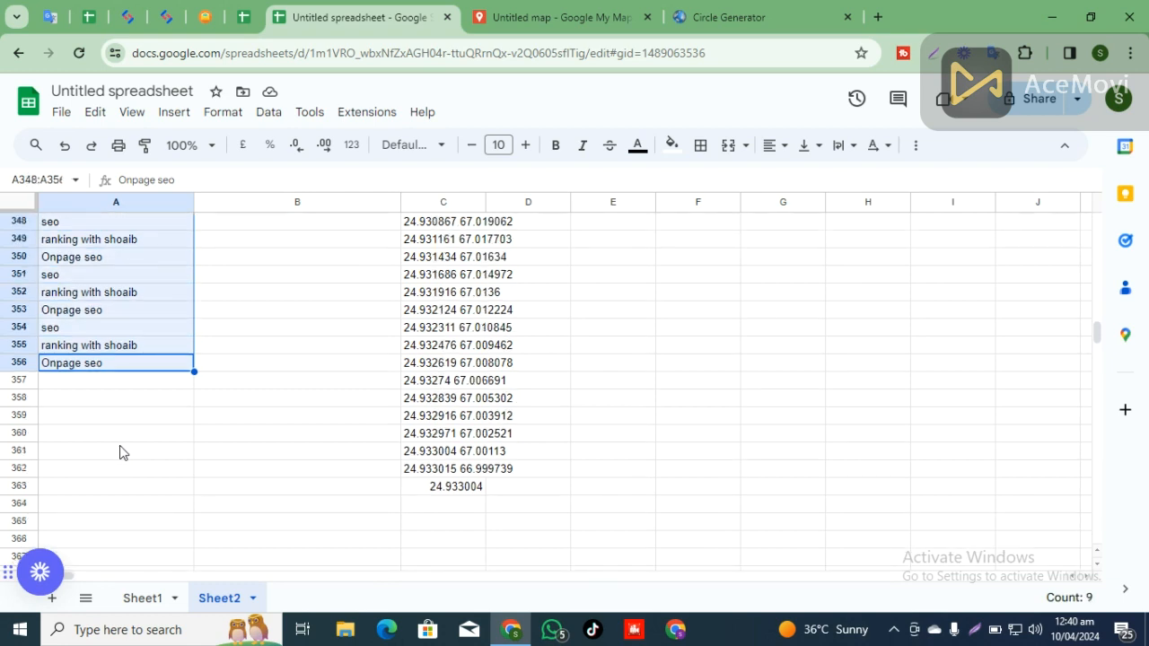
key("ctrl+v")
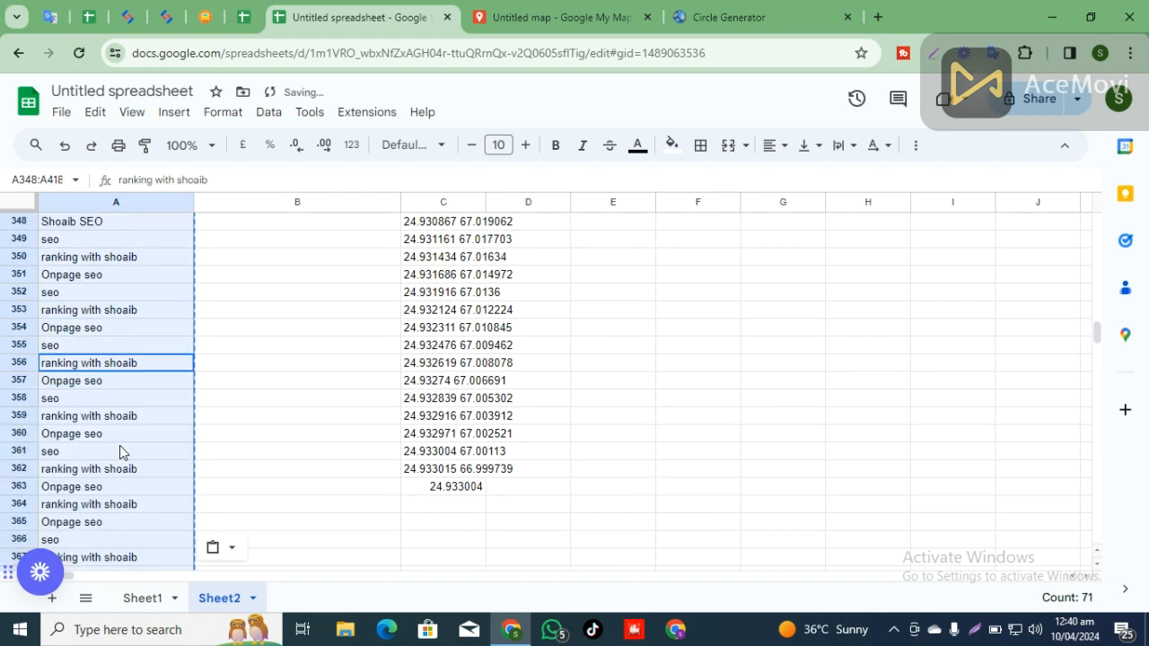
key("ctrl+Down")
key("Down")
key("Down")
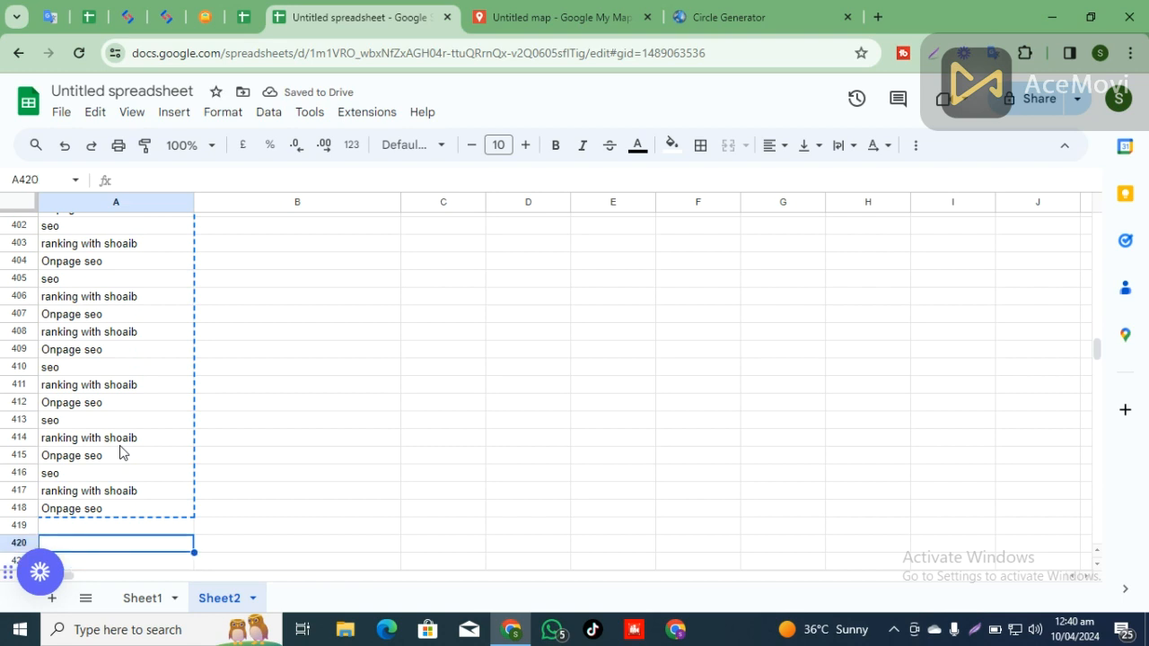
key("ctrl+Up")
key("ctrl+Up")
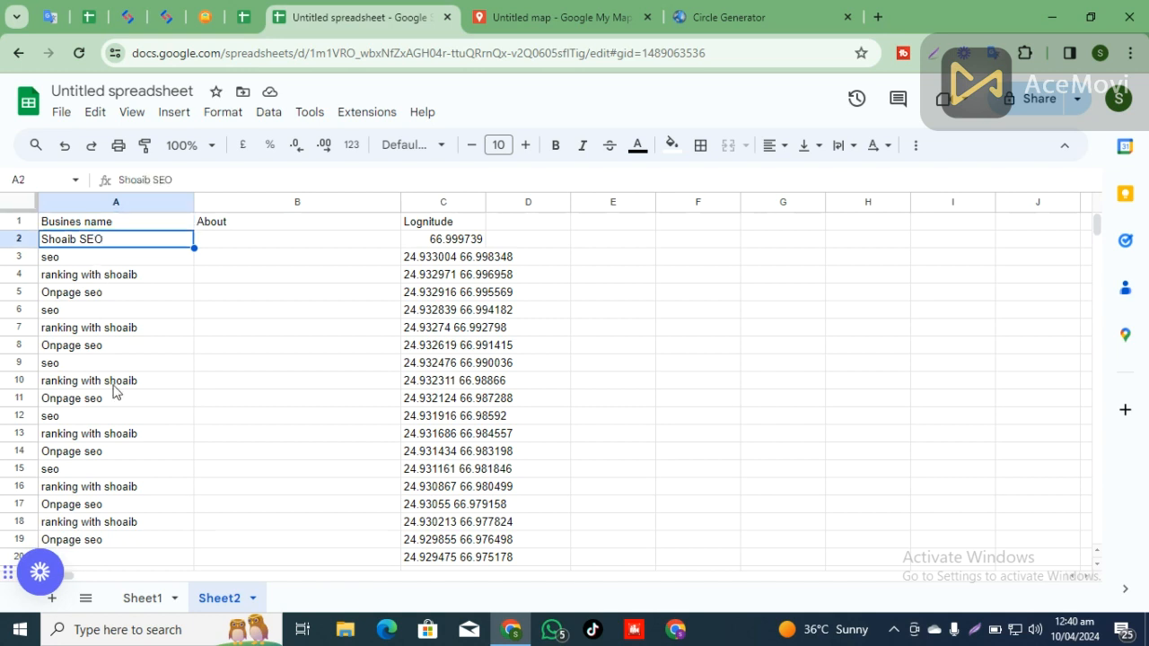
Step: Copy the business details block B1:B13 from Sheet1 and return to Sheet2
left_click_drag(90, 256, 126, 475)
left_click(254, 240)
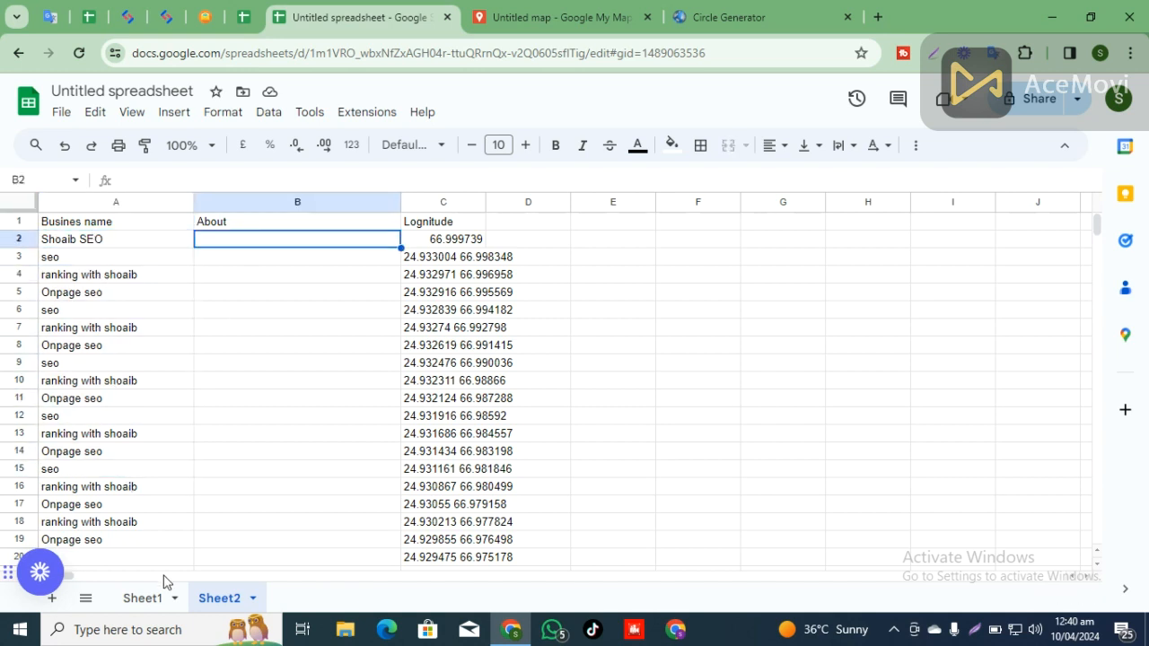
left_click(142, 598)
left_click_drag(173, 229, 227, 442)
key("ctrl+c")
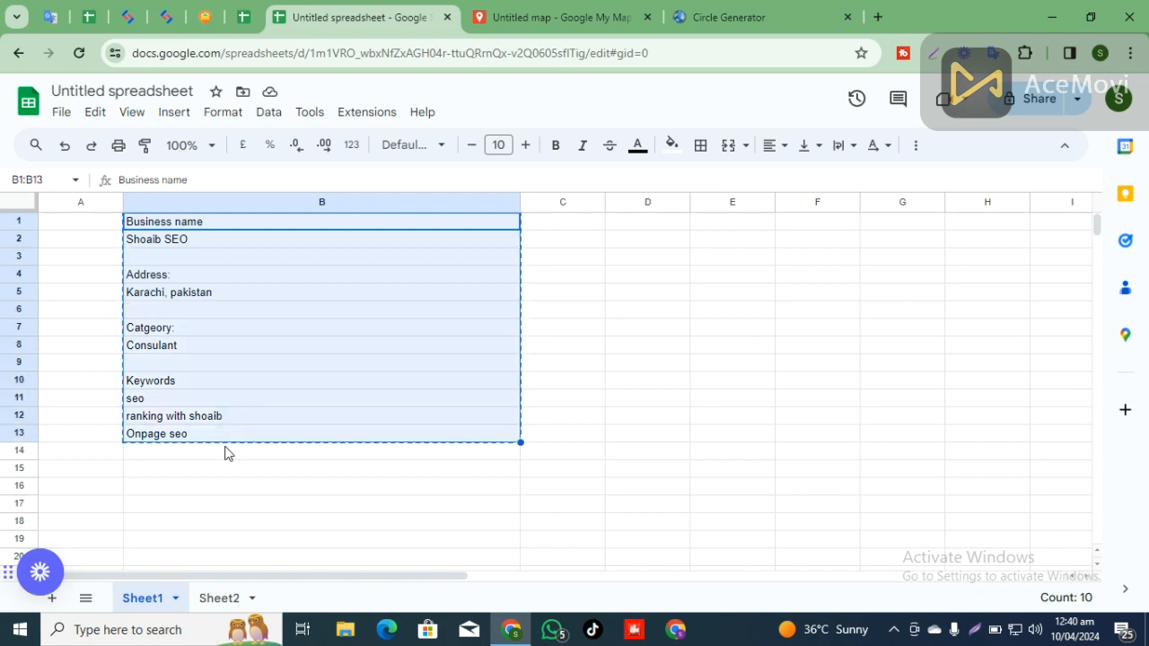
left_click(219, 598)
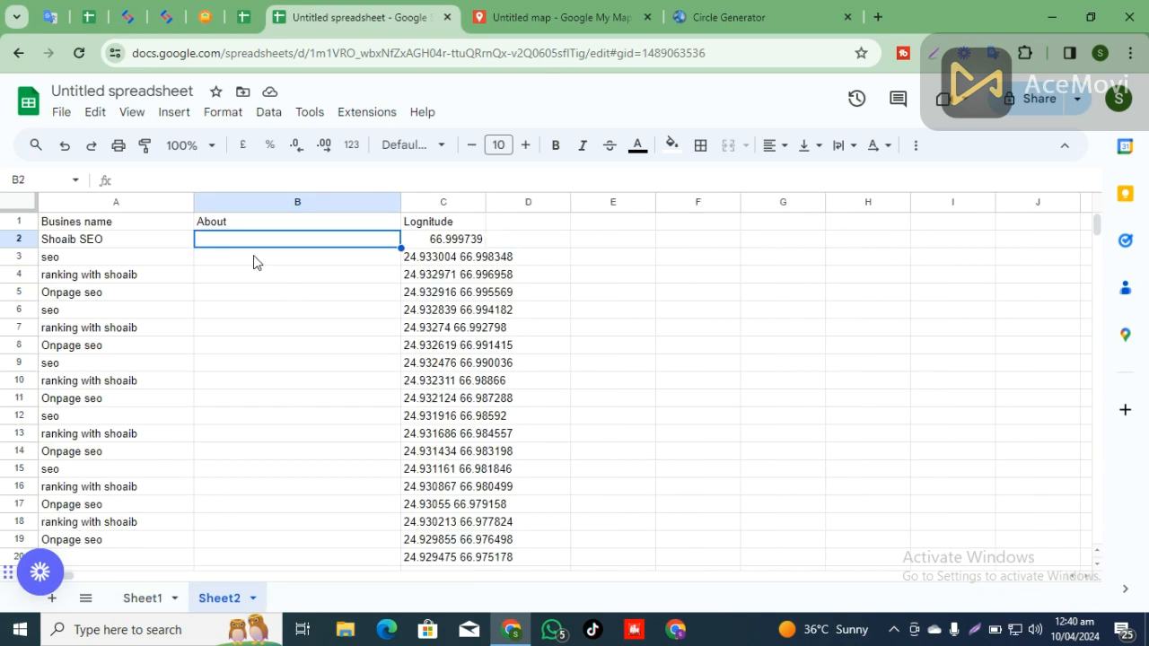
Step: Try to fill the About column across B2:B363 with the copied business details block
key("shift+Left")
key("shift+Down")
key("Right")
key("Left")
key("shift+Down")
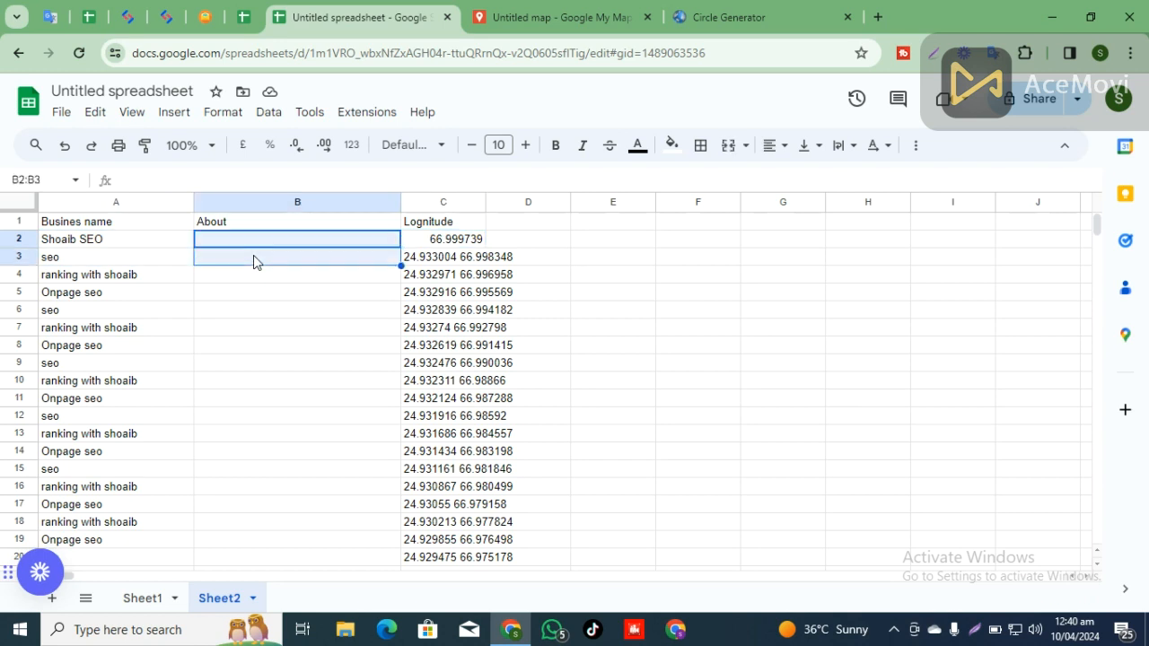
key("shift+Down")
key("shift+Down")
key("shift+Down")
key("shift+Down")
key("shift+Down")
key("shift+Down")
key("shift+Down")
key("shift+Down")
key("shift+Down")
key("shift+Down")
key("shift+Down")
key("shift+Down")
key("shift+Down")
key("shift+Down")
key("shift+Down")
key("shift+Down")
key("shift+Down")
key("shift+Down")
key("shift+Down")
key("shift+Down")
key("shift+Down")
key("shift+Down")
key("shift+Down")
key("shift+Down")
key("shift+Down")
key("shift+Down")
key("shift+Down")
key("shift+Down")
key("shift+Down")
key("shift+Down")
key("shift+Down")
key("shift+Down")
key("shift+Down")
key("shift+Down")
key("shift+Down")
key("shift+Down")
key("shift+Down")
key("shift+Down")
key("shift+Down")
key("shift+Down")
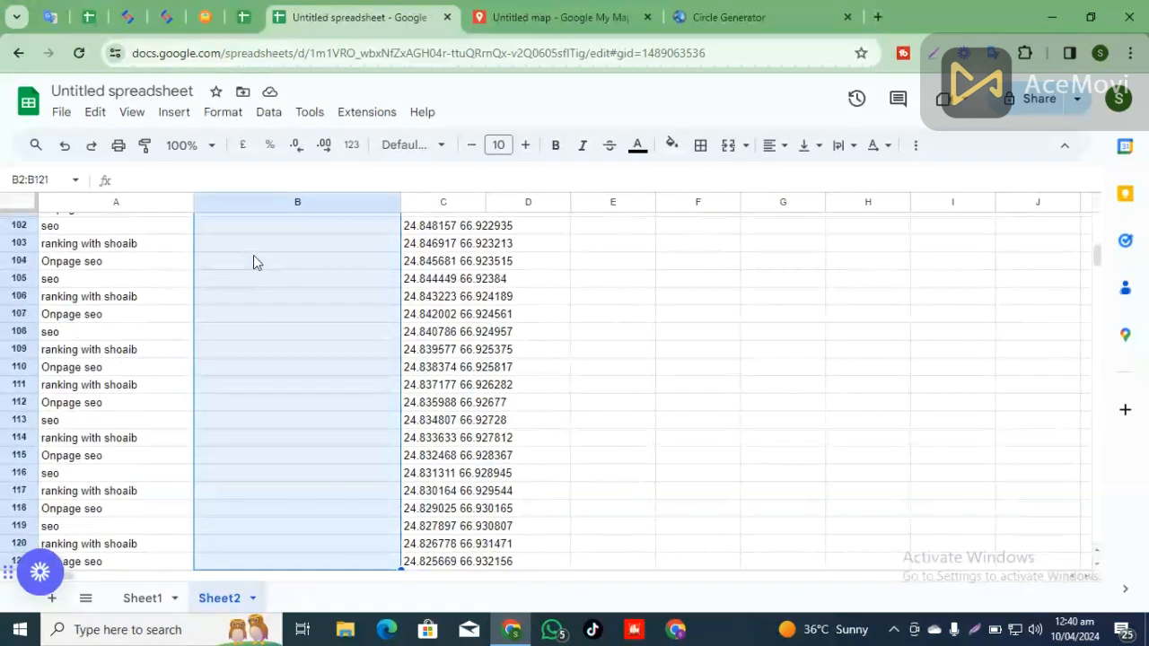
key("shift+Down")
key("shift+Down")
key("shift+Down")
key("shift+Down")
key("shift+Down")
key("shift+Down")
key("shift+Down")
key("shift+Down")
key("shift+Down")
key("shift+Down")
key("shift+Down")
key("shift+Down")
key("shift+Down")
key("shift+Down")
key("shift+Down")
key("shift+Down")
key("shift+Down")
key("shift+Down")
key("shift+Down")
key("shift+Down")
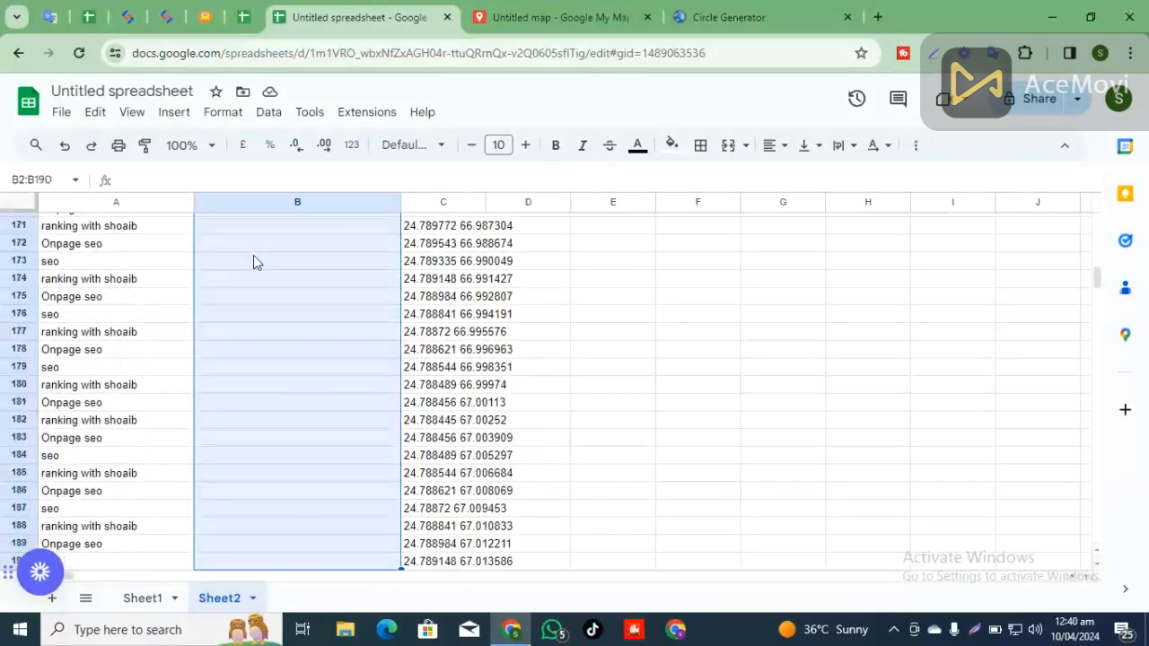
key("shift+Down")
key("shift+Down")
key("shift+Down")
key("shift+Down")
key("shift+Down")
key("shift+Down")
key("shift+Down")
key("shift+Down")
key("shift+Down")
key("shift+Down")
key("shift+Down")
key("shift+Down")
key("shift+Down")
key("shift+Down")
key("shift+Down")
key("shift+Down")
key("shift+Down")
key("shift+Down")
key("shift+Down")
key("shift+Down")
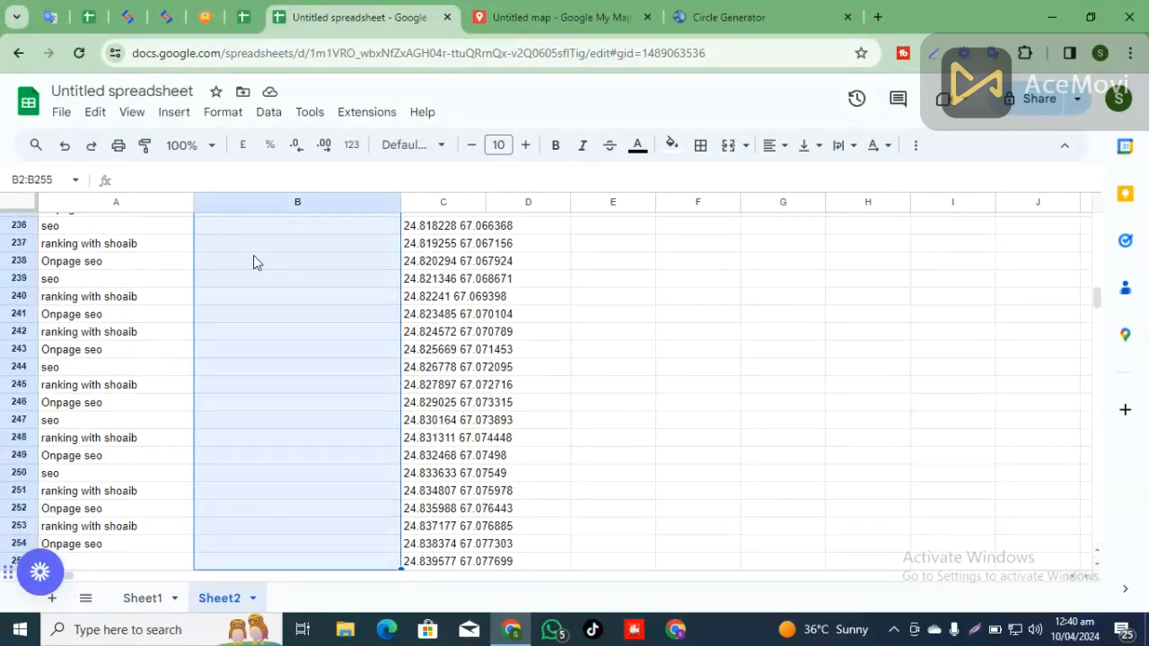
key("shift+Down")
key("shift+Down")
key("shift+Down")
key("shift+Down")
key("shift+Down")
key("shift+Down")
key("shift+Down")
key("shift+Down")
key("shift+Down")
key("shift+Down")
key("shift+Down")
key("shift+Down")
key("shift+Down")
key("shift+Down")
key("shift+Down")
key("shift+Down")
key("shift+Down")
key("shift+Down")
key("shift+Down")
key("shift+Down")
key("shift+Down")
key("shift+Down")
key("shift+Down")
key("shift+Down")
key("shift+Down")
key("shift+Down")
key("shift+Down")
key("shift+Down")
key("shift+Down")
key("shift+Down")
key("shift+Down")
key("shift+Down")
key("shift+Down")
key("shift+Down")
key("shift+Down")
key("shift+Down")
key("shift+Down")
key("shift+Down")
key("shift+Down")
key("shift+Down")
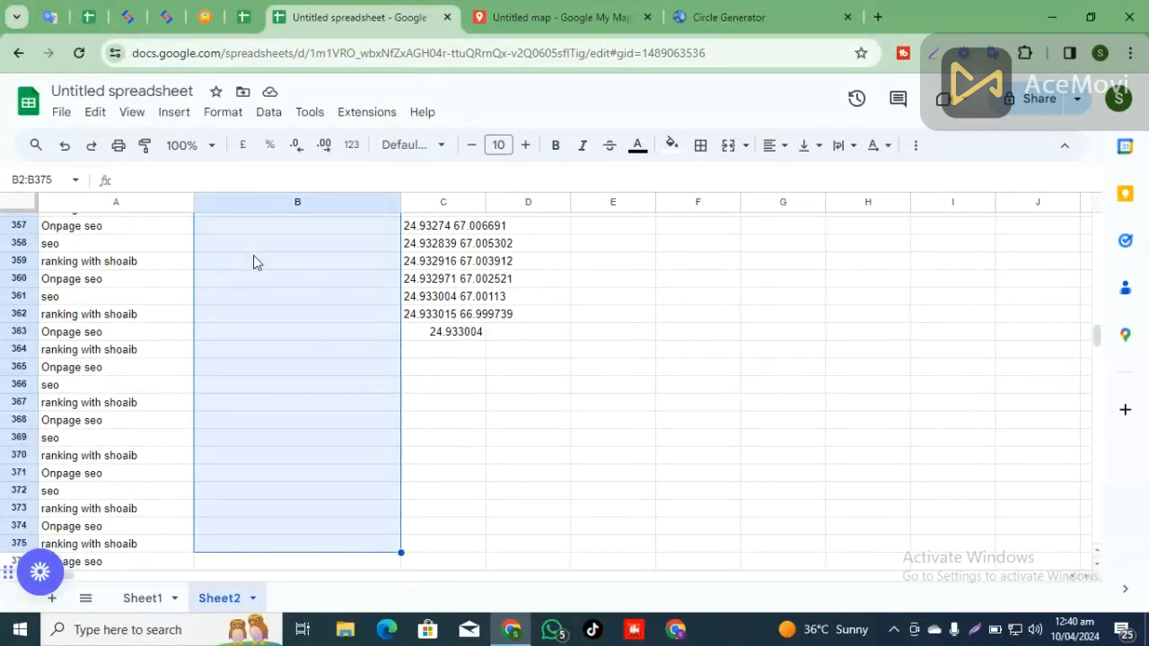
key("shift+Up")
key("shift+Up")
key("shift+Up")
key("shift+Up")
key("shift+Up")
key("shift+Up")
key("shift+Up")
key("shift+Up")
key("shift+Up")
key("shift+Up")
key("shift+Up")
key("shift+Up")
key("shift+Up")
key("shift+Up")
key("shift+Down")
key("shift+Down")
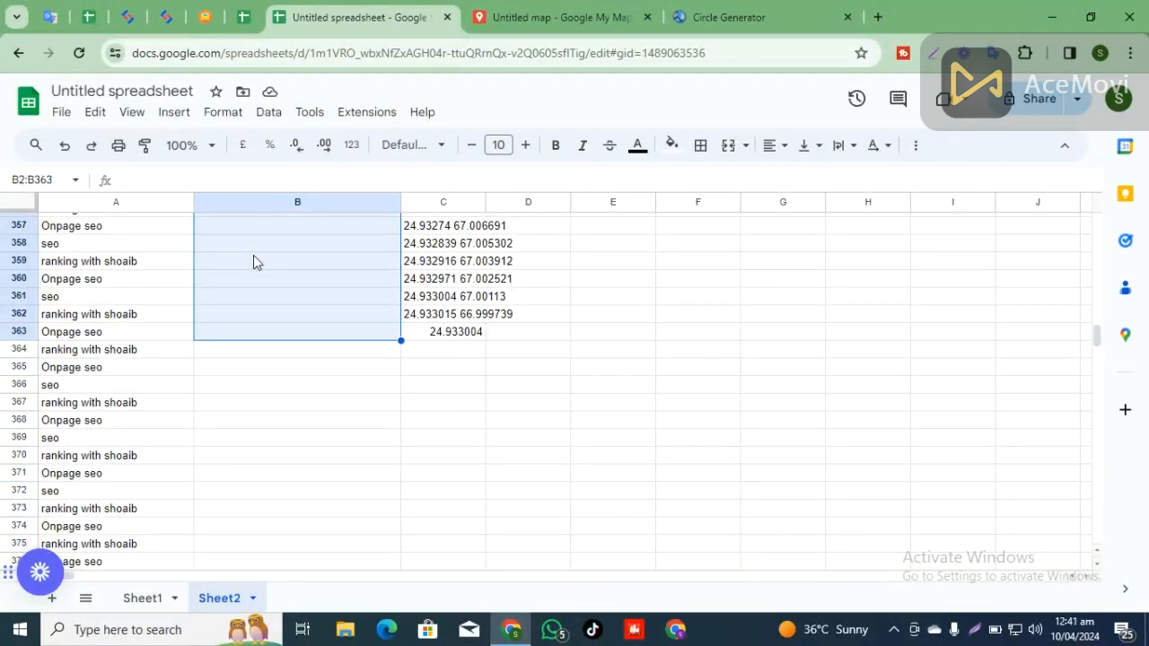
key("ctrl+v")
key("ctrl+Up")
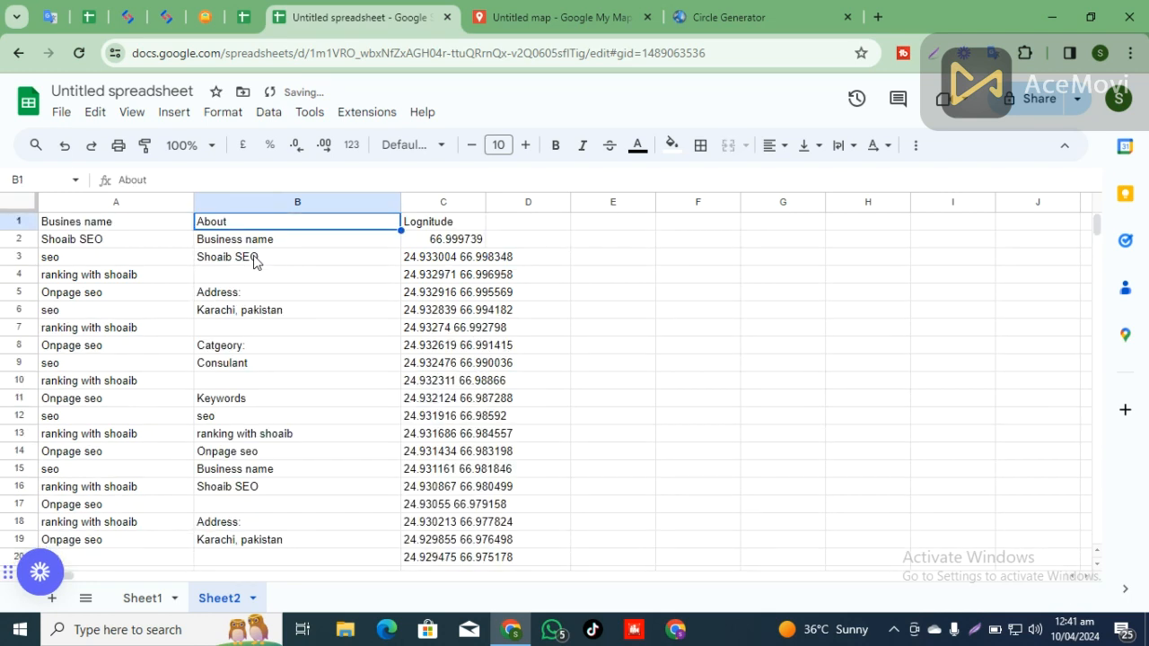
Step: Clear the pasted business details from the cells below the About header
key("Down")
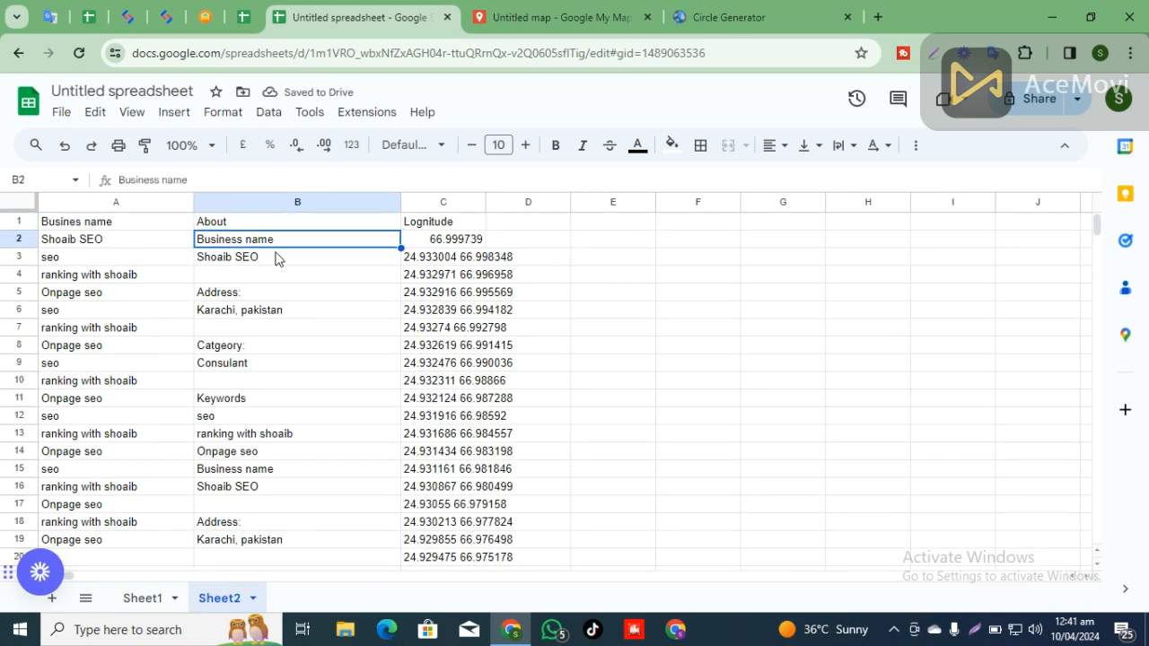
key("ctrl+shift+Down")
key("Delete")
Step: Paste the copied business details as multi-line text inside the single cell B2
double_click(261, 236)
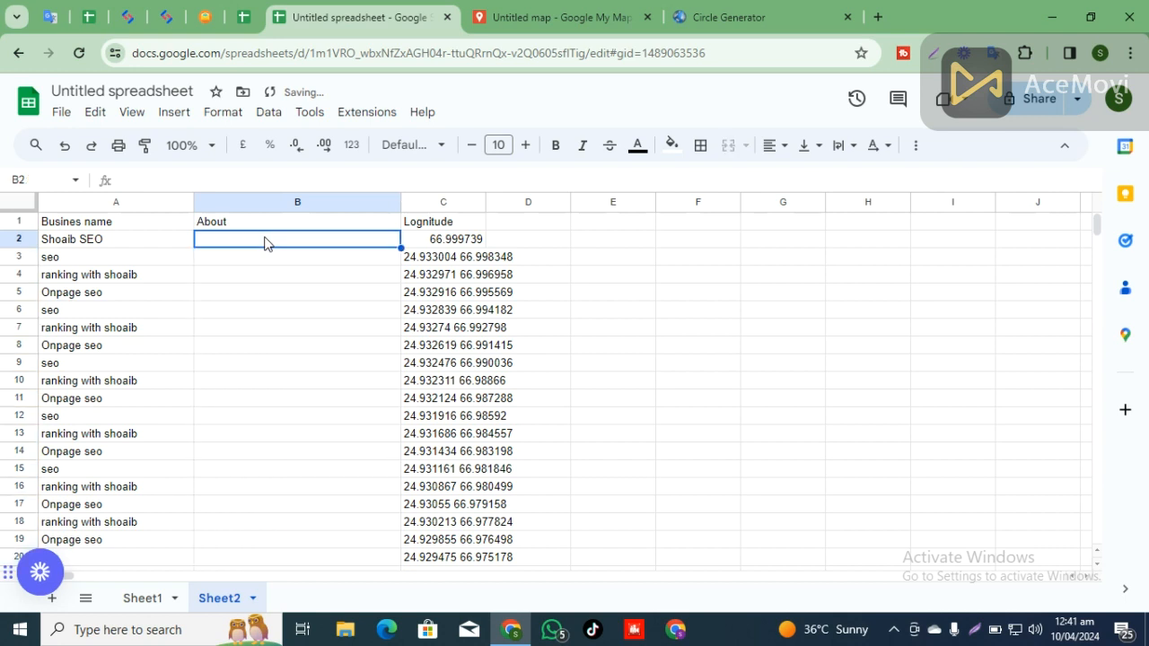
key("ctrl+v")
key("Return")
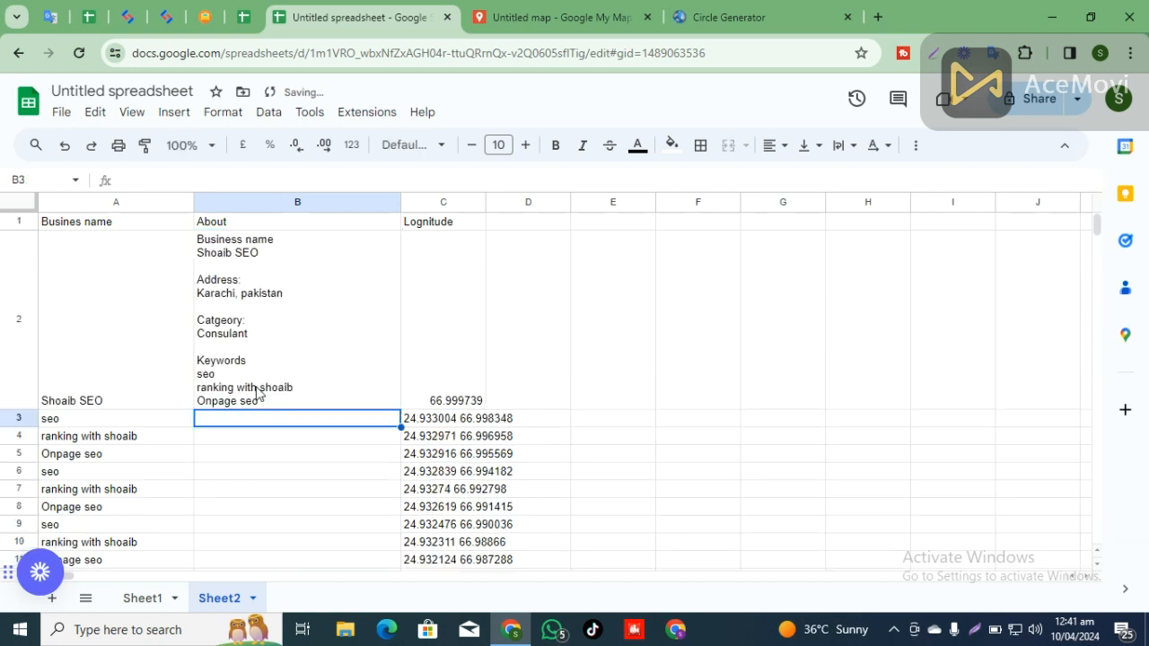
Step: Copy the business details from cell B2 into every About cell from B3 through B363
left_click(258, 393)
key("ctrl+Down")
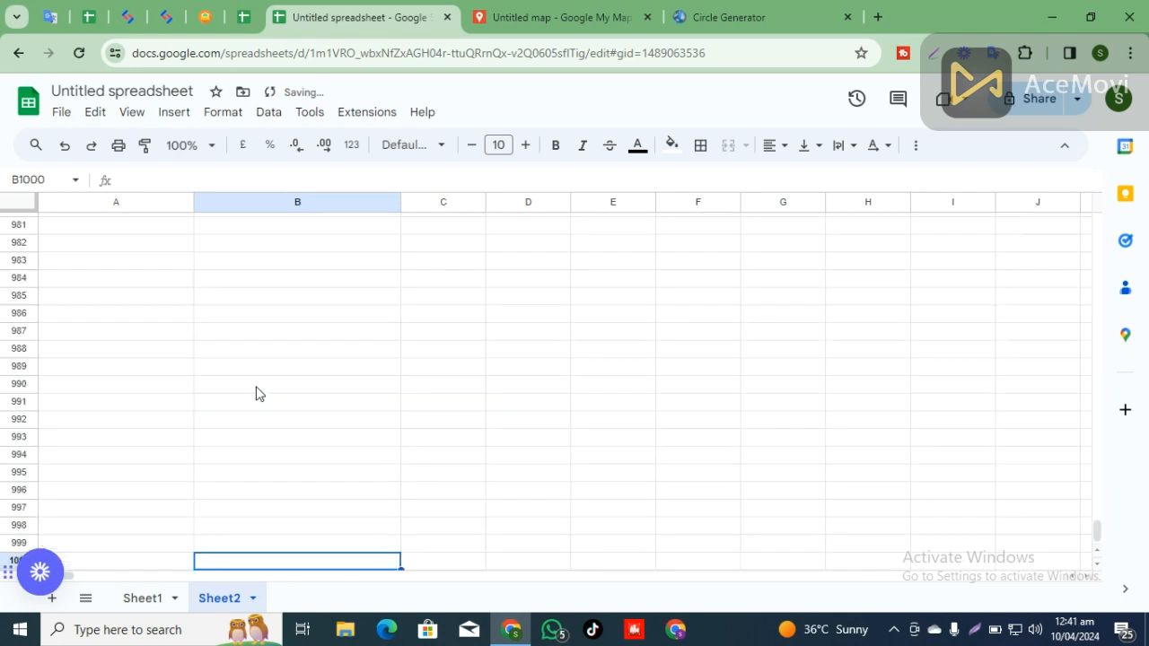
key("ctrl+Up")
left_click(258, 395)
key("shift+Down")
key("shift+Down")
key("shift+Down")
key("shift+Down")
key("shift+Down")
key("shift+Down")
key("shift+Down")
key("shift+Down")
key("shift+Down")
key("shift+Down")
key("shift+Down")
key("shift+Down")
key("shift+Down")
key("shift+Down")
key("shift+Down")
key("shift+Down")
key("shift+Down")
key("shift+Down")
key("shift+Down")
key("shift+Down")
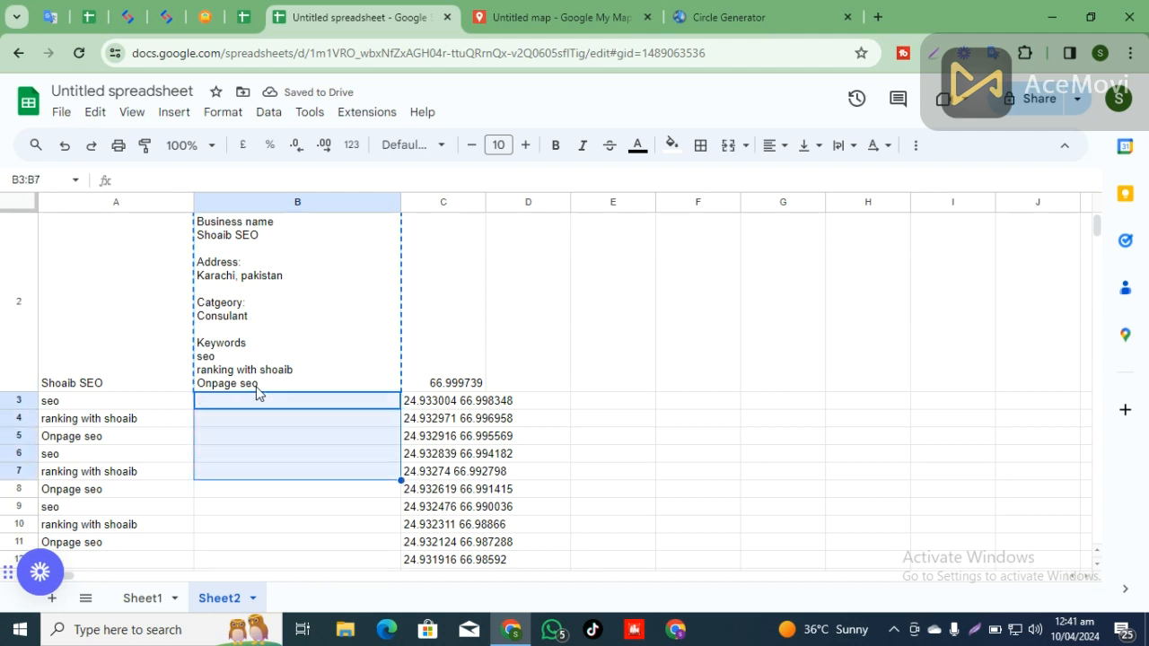
key("shift+Down")
key("shift+Down")
key("shift+Down")
key("shift+Down")
key("shift+Down")
key("shift+Down")
key("shift+Down")
key("shift+Down")
key("shift+Down")
key("shift+Down")
key("shift+Down")
key("shift+Down")
key("shift+Down")
key("shift+Down")
key("shift+Down")
key("shift+Down")
key("shift+Down")
key("shift+Down")
key("shift+Down")
key("shift+Down")
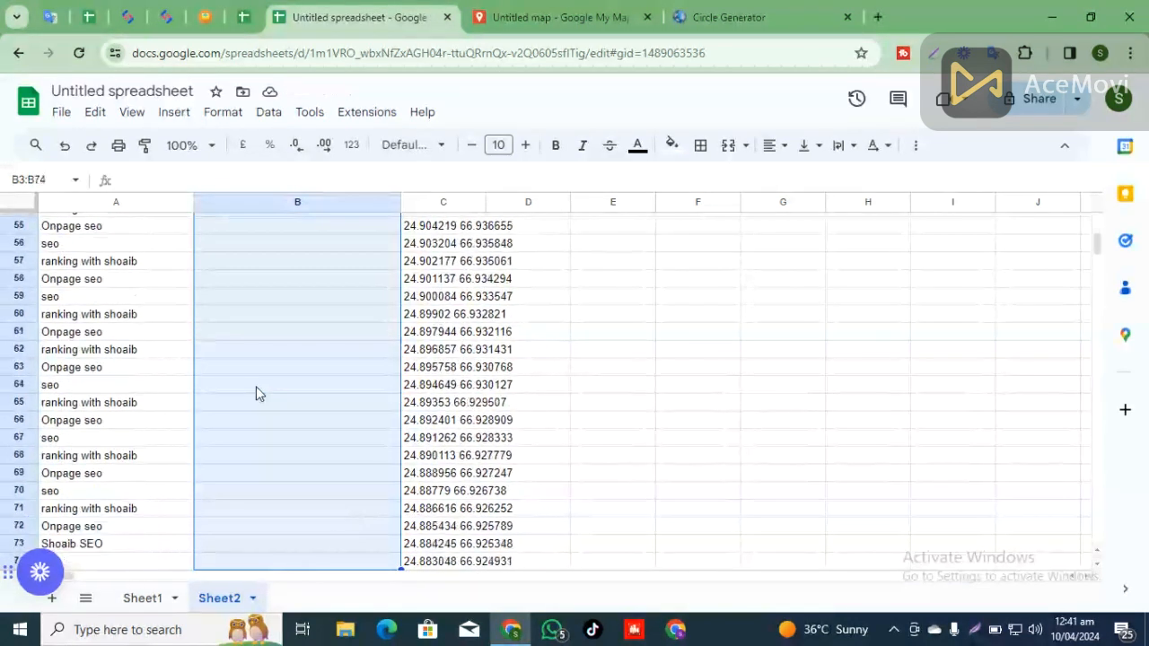
key("shift+Down")
key("shift+Down")
key("shift+Down")
key("shift+Down")
key("shift+Down")
key("shift+Down")
key("shift+Down")
key("shift+Down")
key("shift+Down")
key("shift+Down")
key("shift+Down")
key("shift+Down")
key("shift+Down")
key("shift+Down")
key("shift+Down")
key("shift+Down")
key("shift+Down")
key("shift+Down")
key("shift+Down")
key("shift+Down")
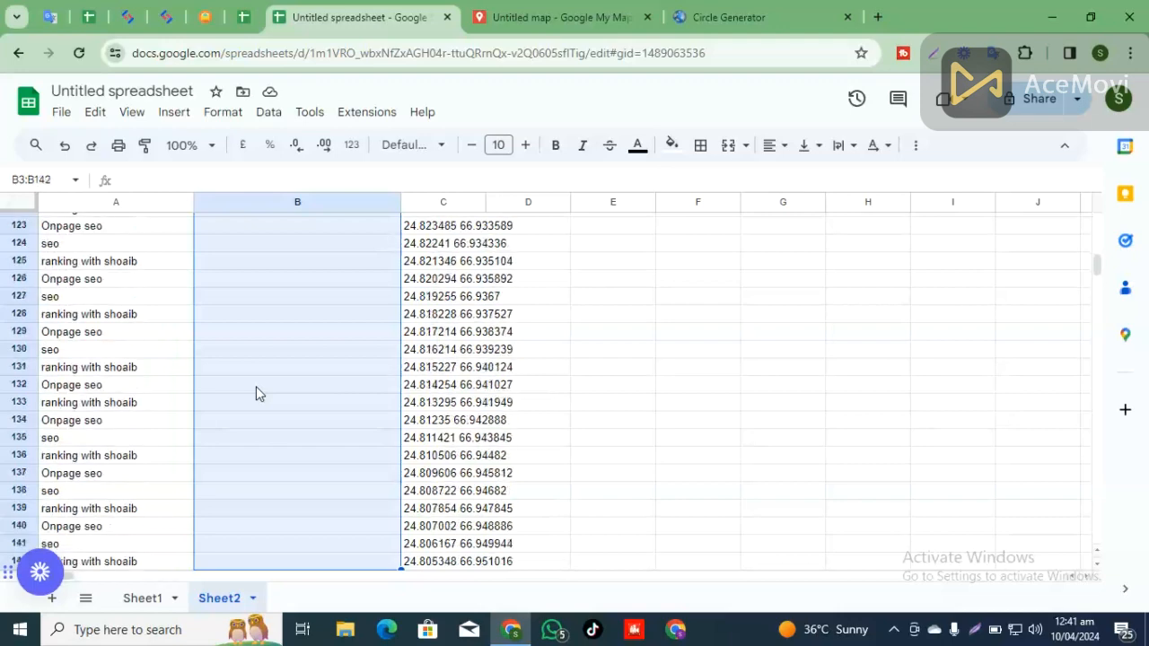
key("shift+Down")
key("shift+Down")
key("shift+Down")
key("shift+Down")
key("shift+Down")
key("shift+Down")
key("shift+Down")
key("shift+Down")
key("shift+Down")
key("shift+Down")
key("shift+Down")
key("shift+Down")
key("shift+Down")
key("shift+Down")
key("shift+Down")
key("shift+Down")
key("shift+Down")
key("shift+Down")
key("shift+Down")
key("shift+Down")
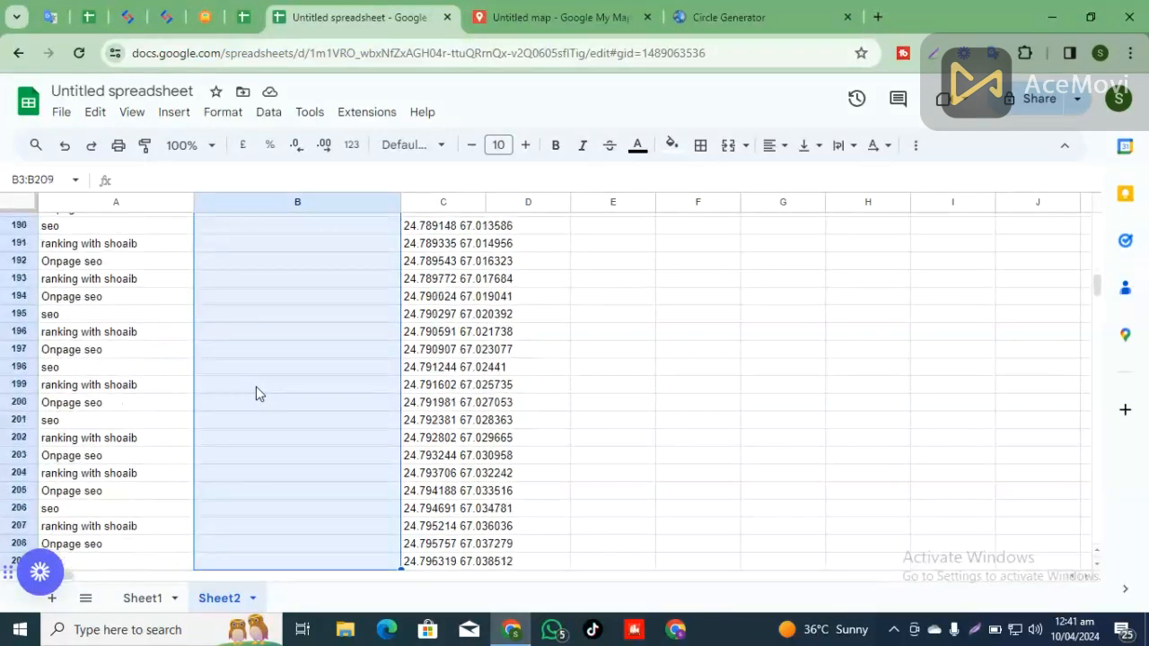
key("shift+Down")
key("shift+Down")
key("shift+Down")
key("shift+Down")
key("shift+Down")
key("shift+Down")
key("shift+Down")
key("shift+Down")
key("shift+Down")
key("shift+Down")
key("shift+Down")
key("shift+Down")
key("shift+Down")
key("shift+Down")
key("shift+Down")
key("shift+Down")
key("shift+Down")
key("shift+Down")
key("shift+Down")
key("shift+Down")
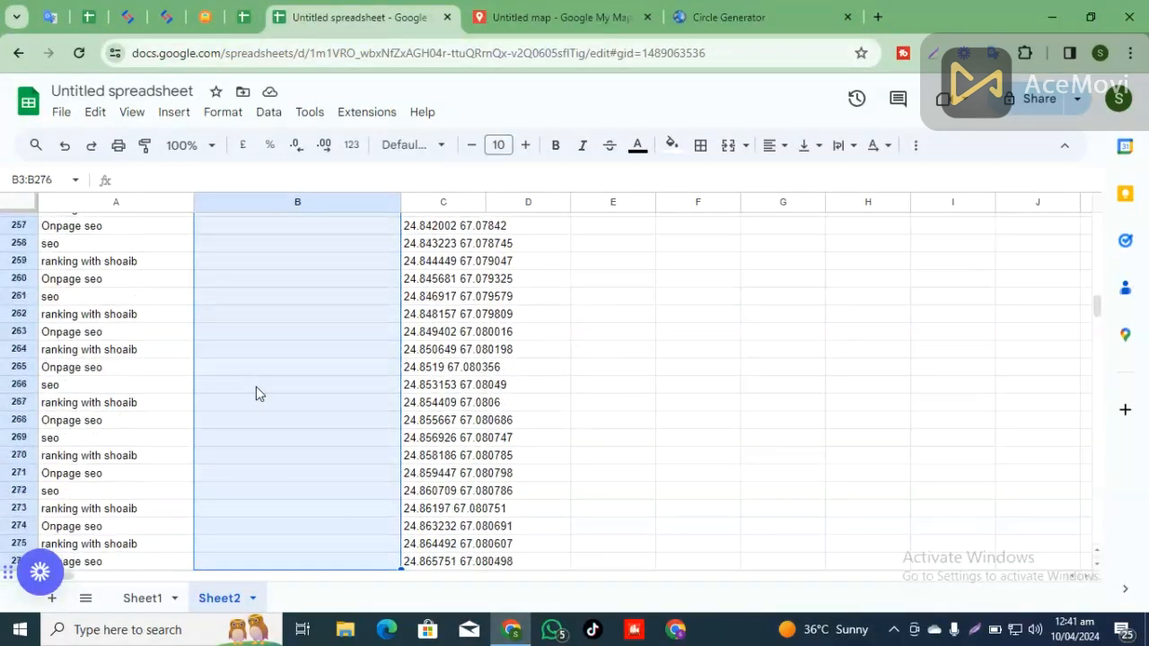
key("shift+Down")
key("shift+Down")
key("shift+Down")
key("shift+Down")
key("shift+Down")
key("shift+Down")
key("shift+Down")
key("shift+Down")
key("shift+Down")
key("shift+Down")
key("shift+Down")
key("shift+Down")
key("shift+Down")
key("shift+Down")
key("shift+Down")
key("shift+Down")
key("shift+Down")
key("shift+Down")
key("shift+Down")
key("shift+Down")
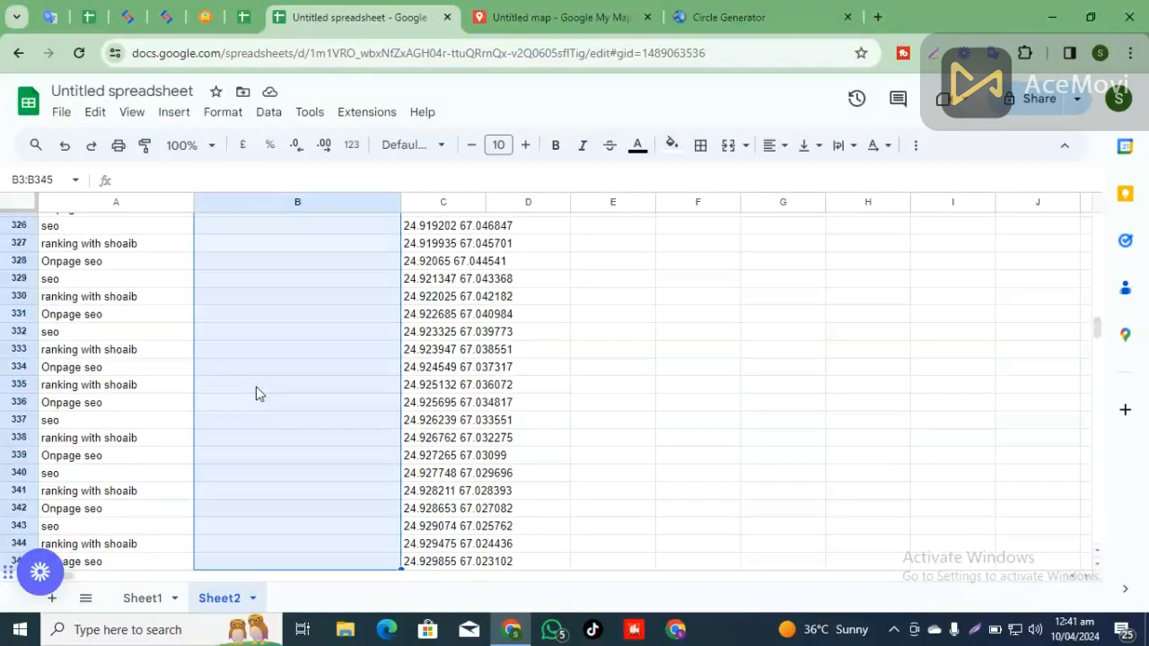
key("shift+Down")
key("shift+Down")
key("shift+Down")
key("shift+Down")
key("shift+Up")
key("shift+Up")
key("shift+Up")
key("shift+Up")
key("shift+Up")
key("shift+Up")
key("shift+Up")
key("shift+Up")
key("shift+Up")
key("shift+Up")
key("shift+Up")
key("shift+Up")
key("shift+Up")
key("shift+Up")
key("shift+Up")
key("shift+Up")
key("shift+Up")
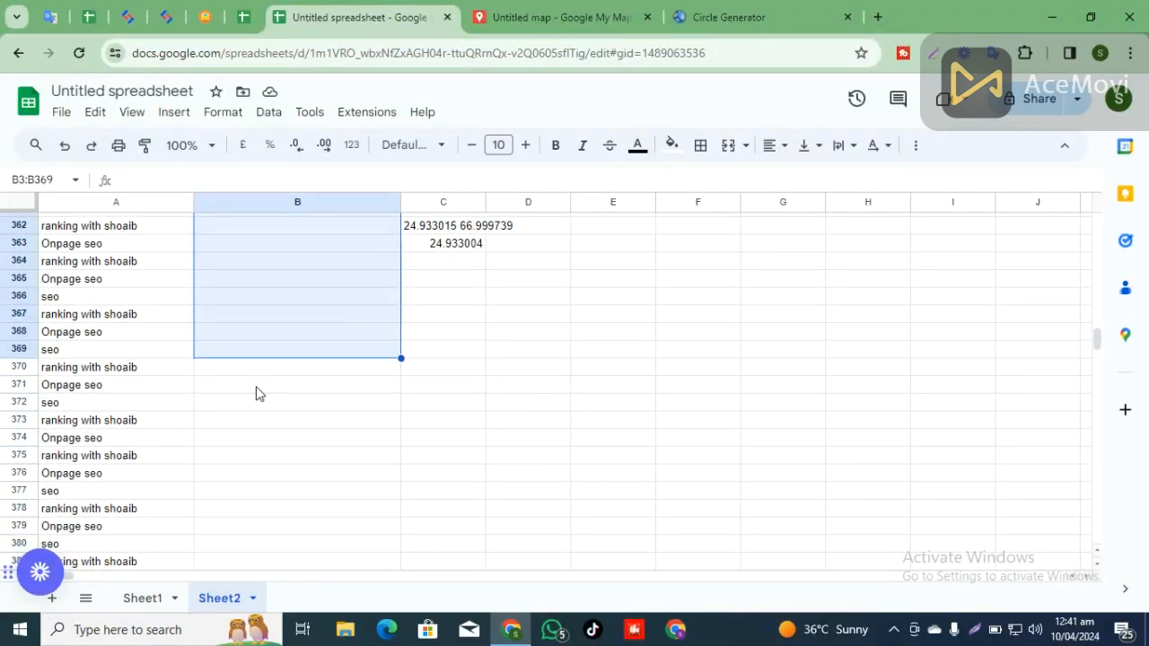
type("Business name Shoaib SEO  Address: Karachi, pakistan  Catgeory: Consulant  Keywords seo ranking with shoaib Onpage seo")
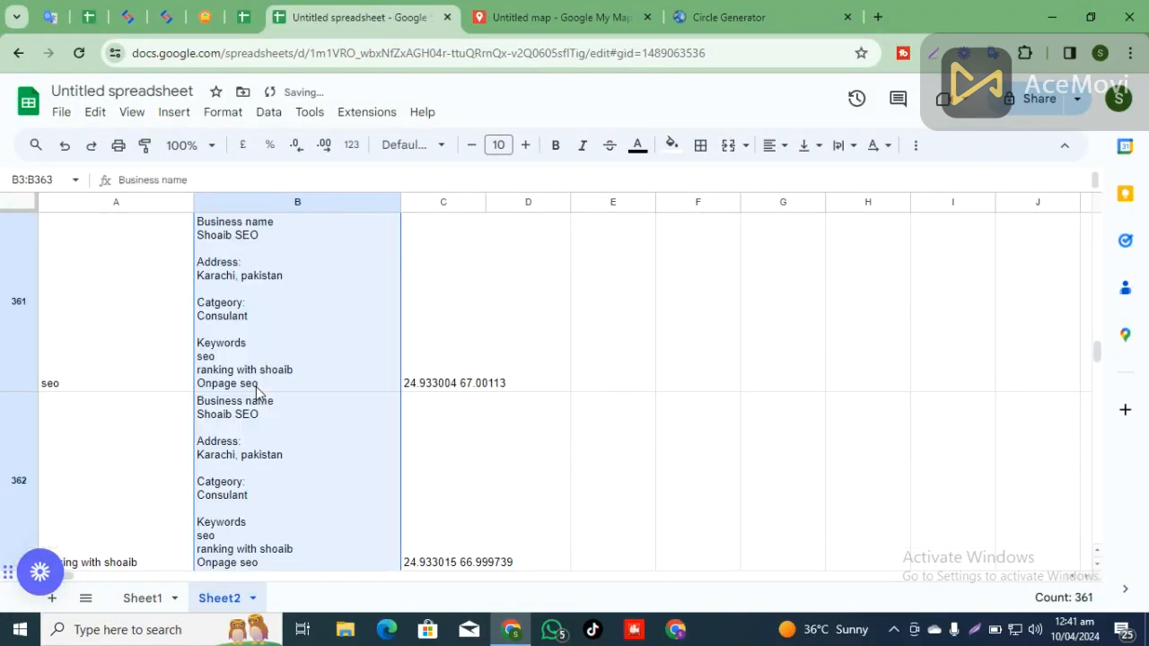
scroll(255, 386, "up", 5)
scroll(228, 382, "up", 3)
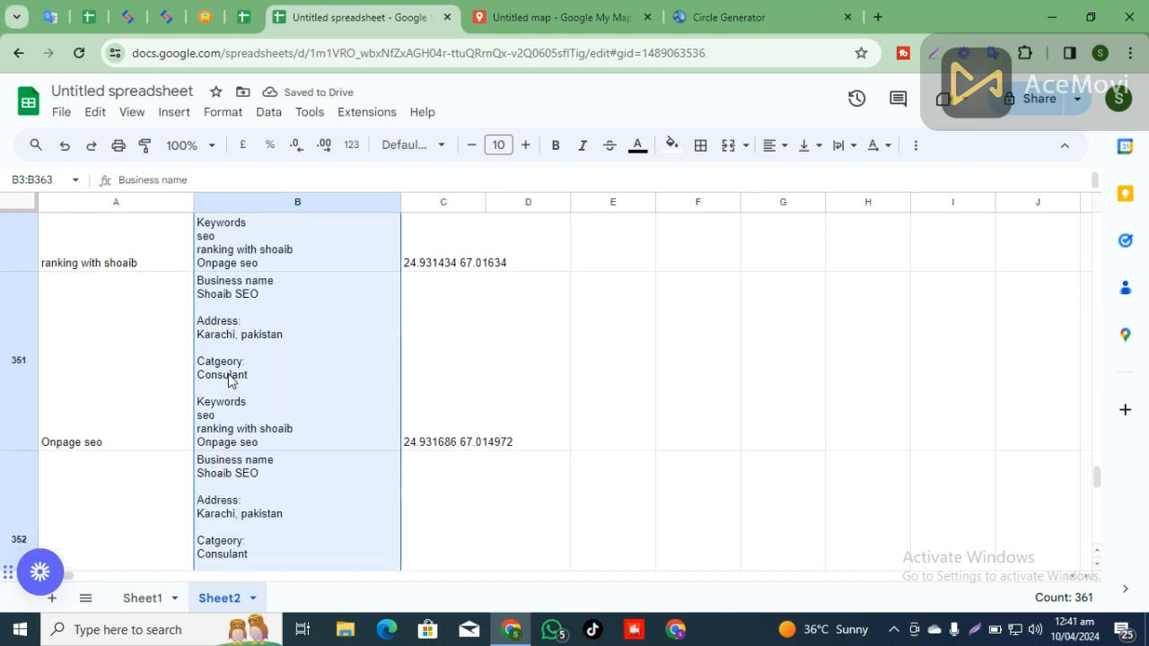
key("ctrl+Up")
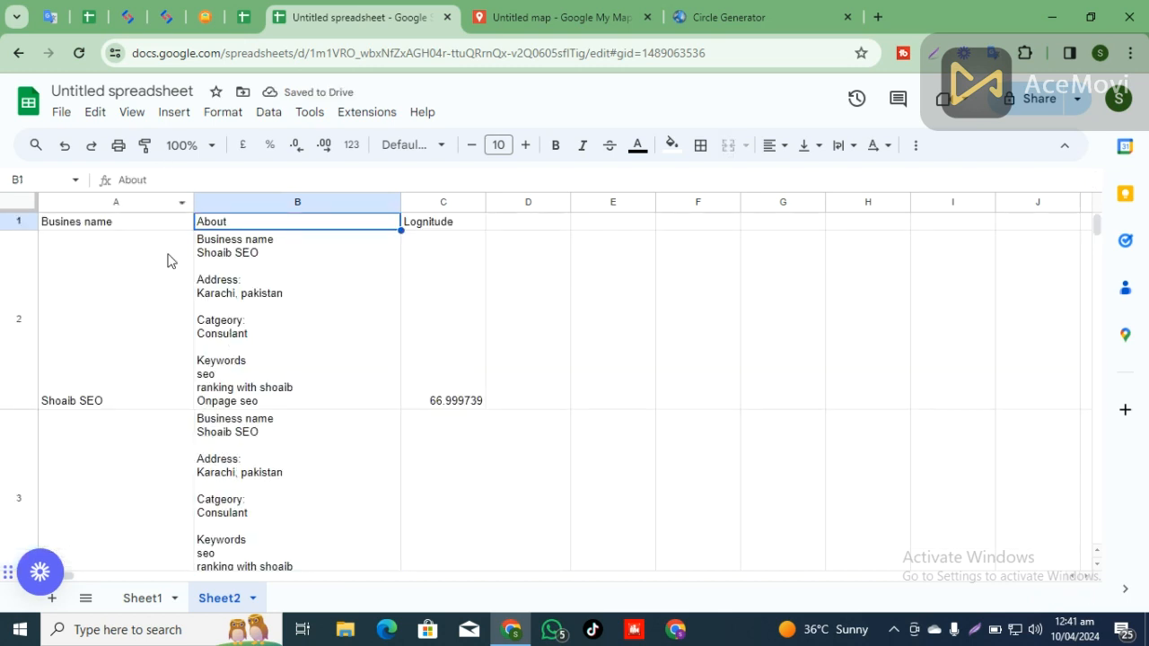
left_click(242, 265)
left_click(407, 265)
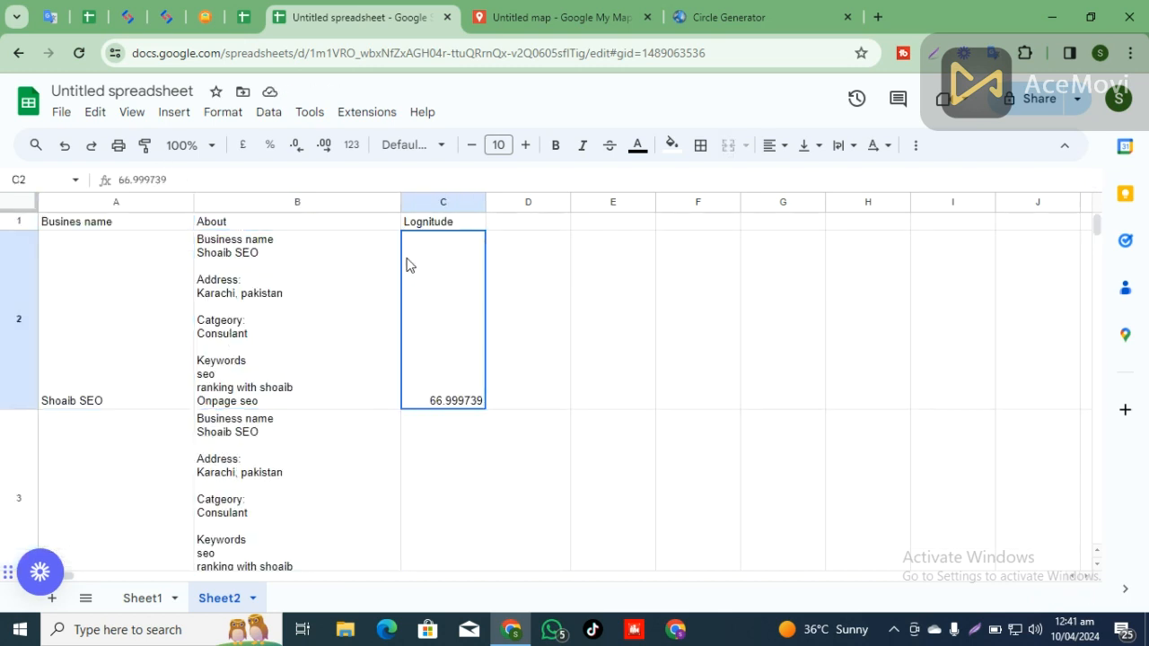
Step: Delete Sheet1 from the spreadsheet, keeping only Sheet2
left_click(151, 598)
left_click(176, 600)
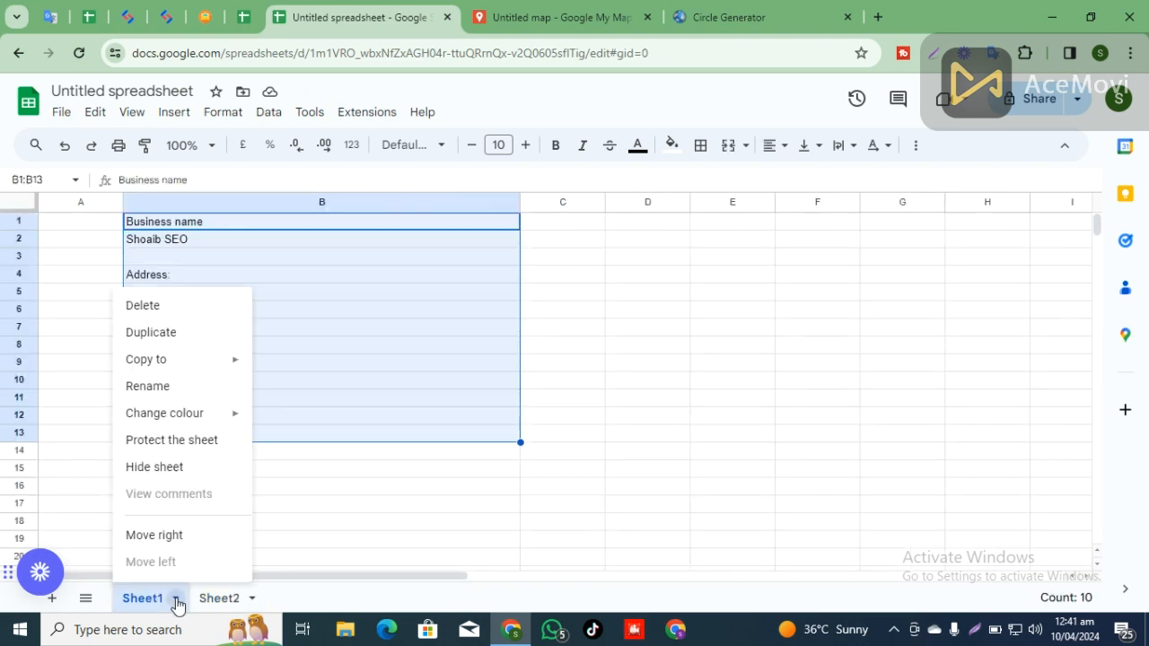
left_click(171, 308)
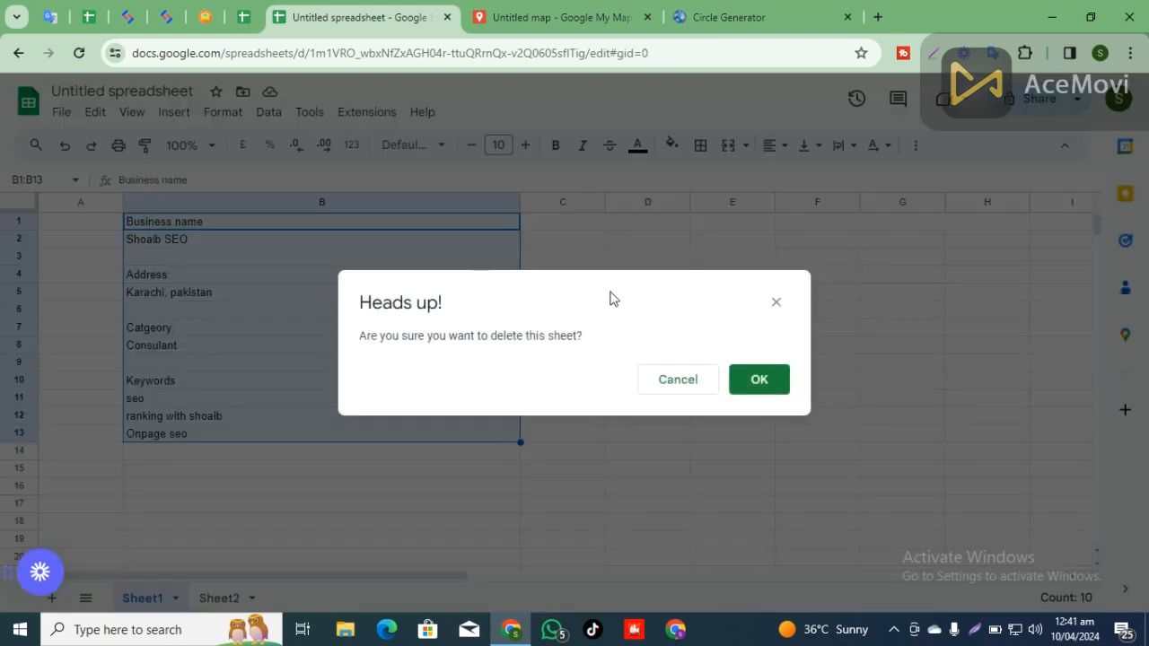
left_click(737, 383)
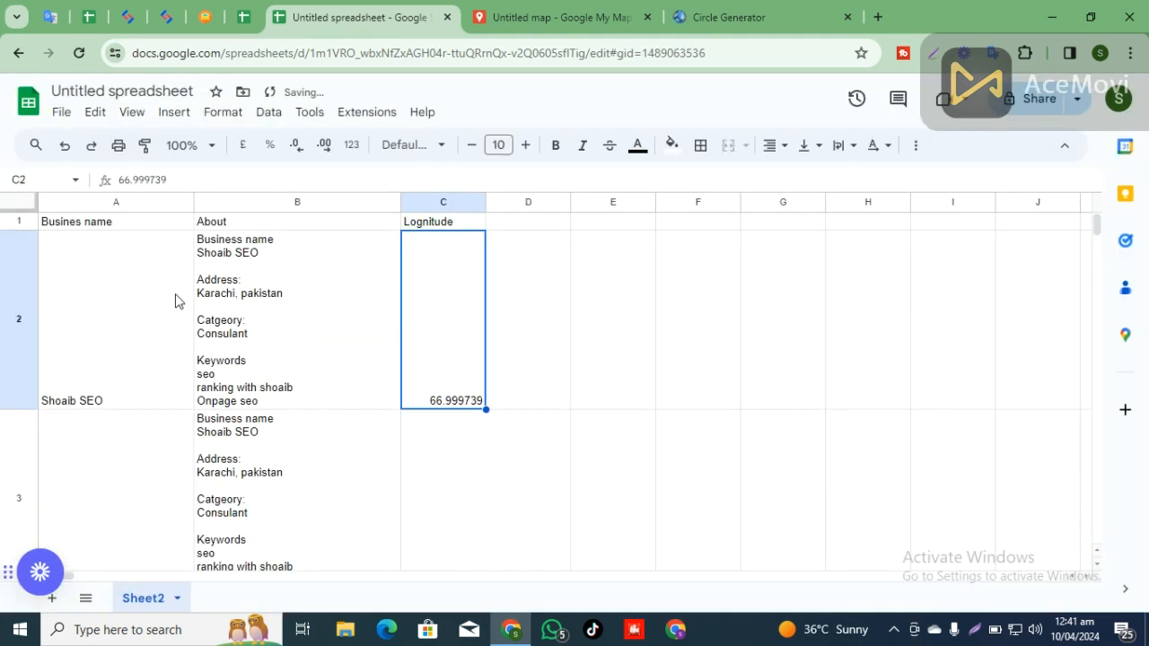
Step: Rename the spreadsheet as "Maps citations"
left_click(123, 91)
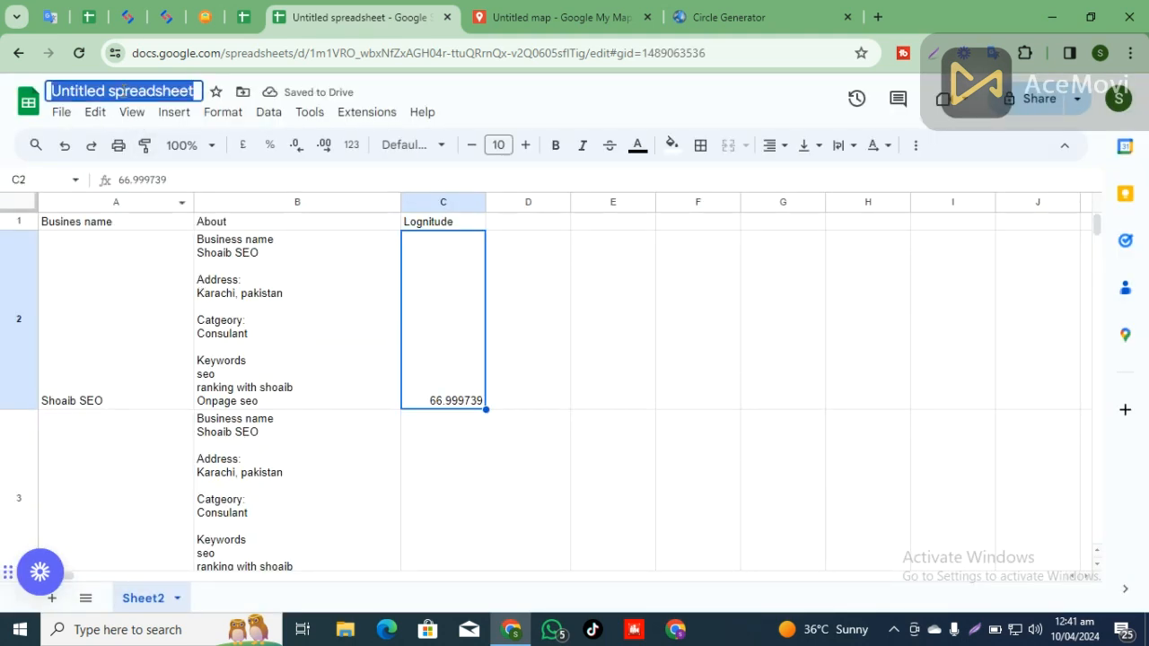
type("Mpa")
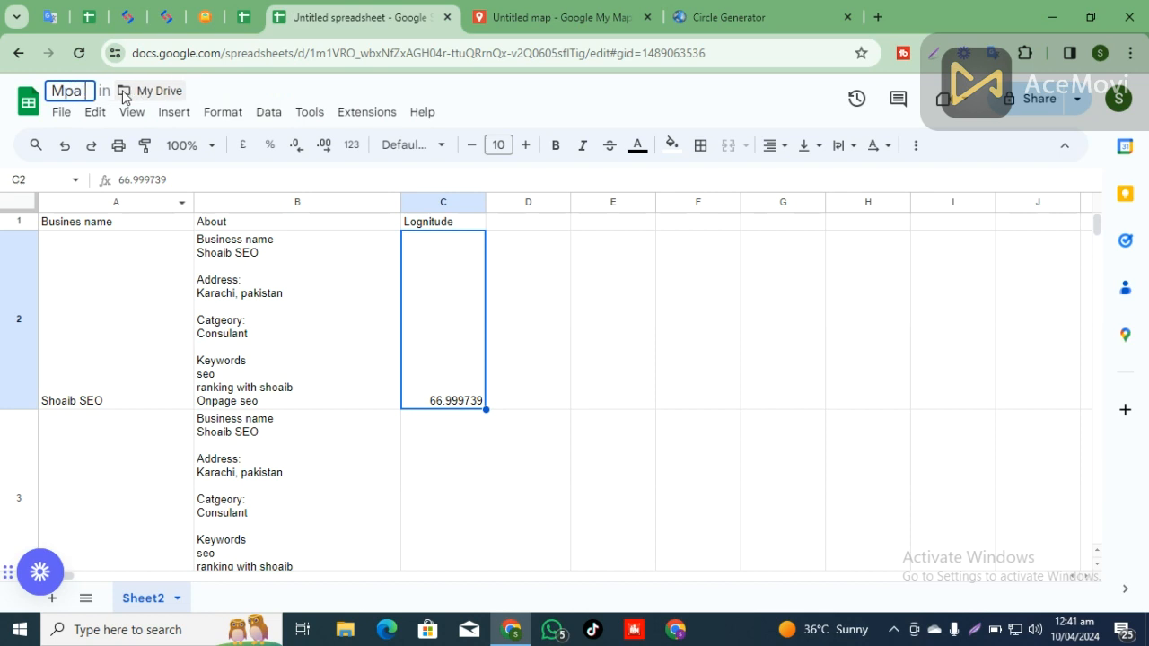
key("BackSpace")
key("BackSpace")
type("aps citations")
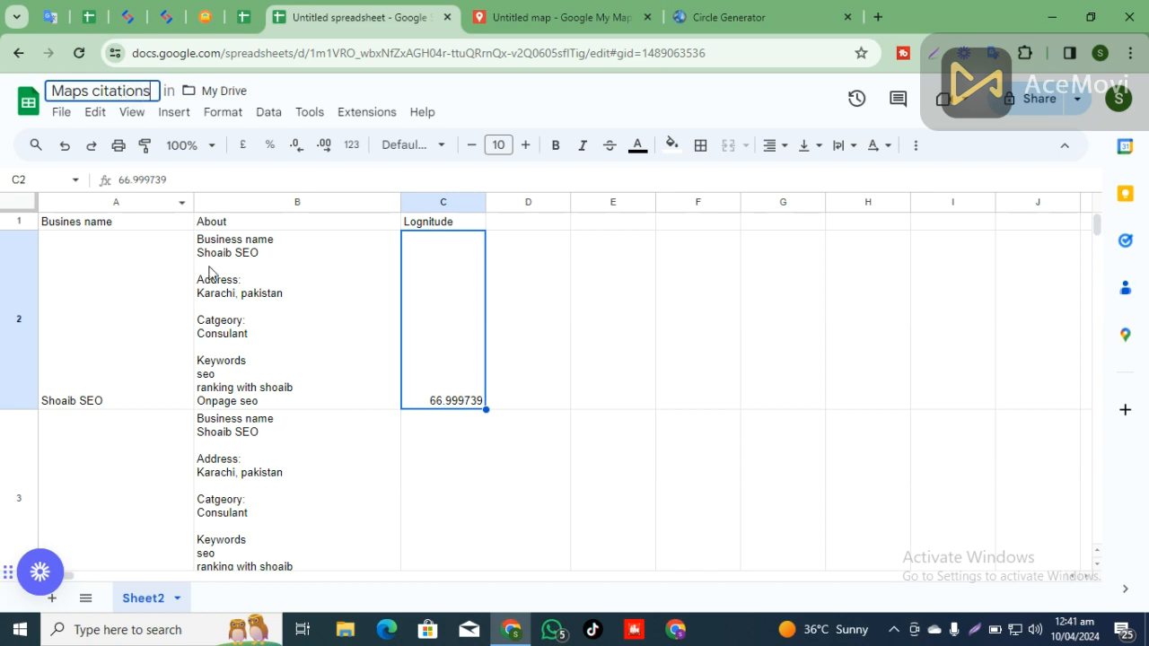
Step: Switch to the My Maps map, add a new layer and import the "Maps citations" spreadsheet from Google Drive into it
left_click(210, 272)
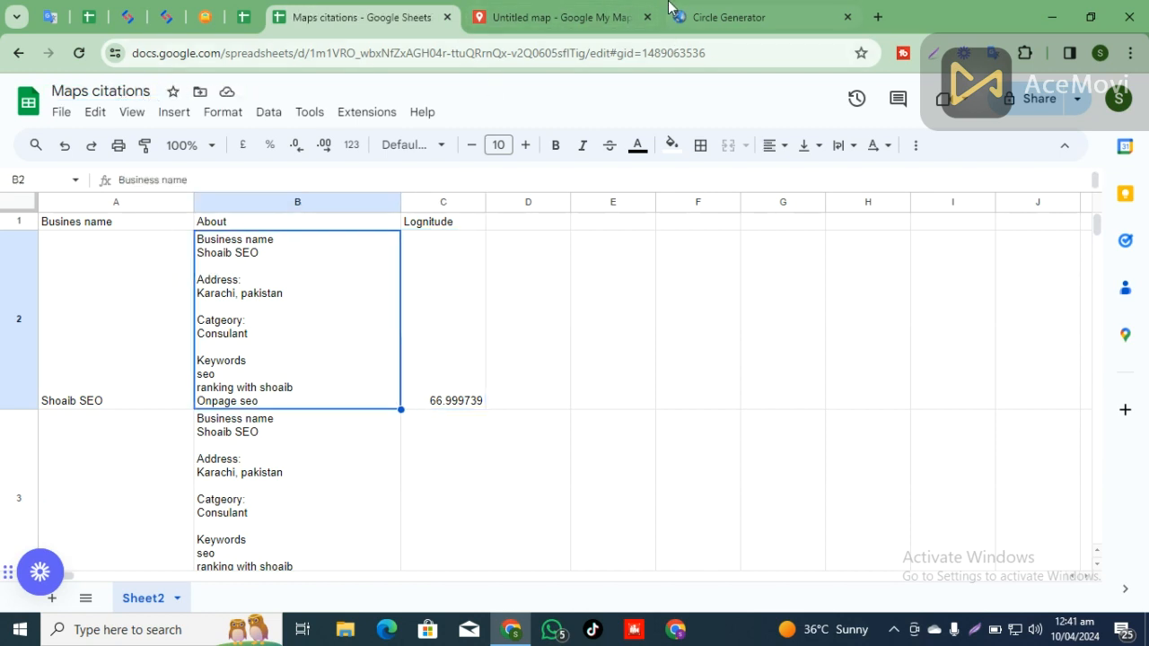
left_click(620, 17)
left_click_drag(412, 418, 497, 418)
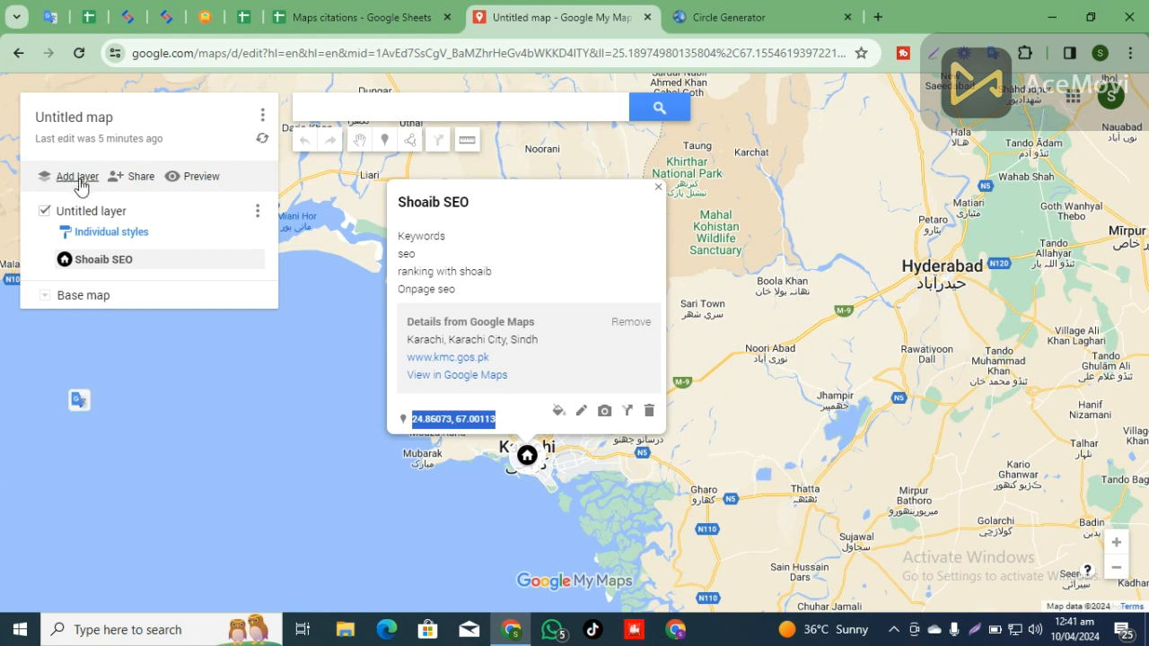
left_click(79, 178)
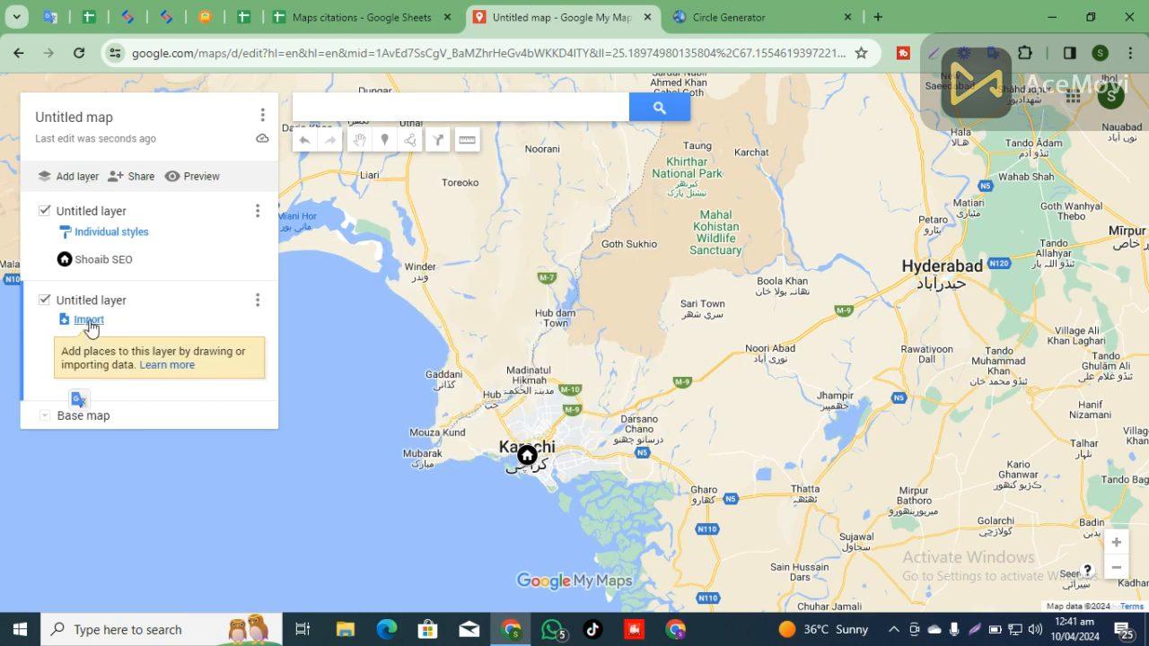
left_click(89, 320)
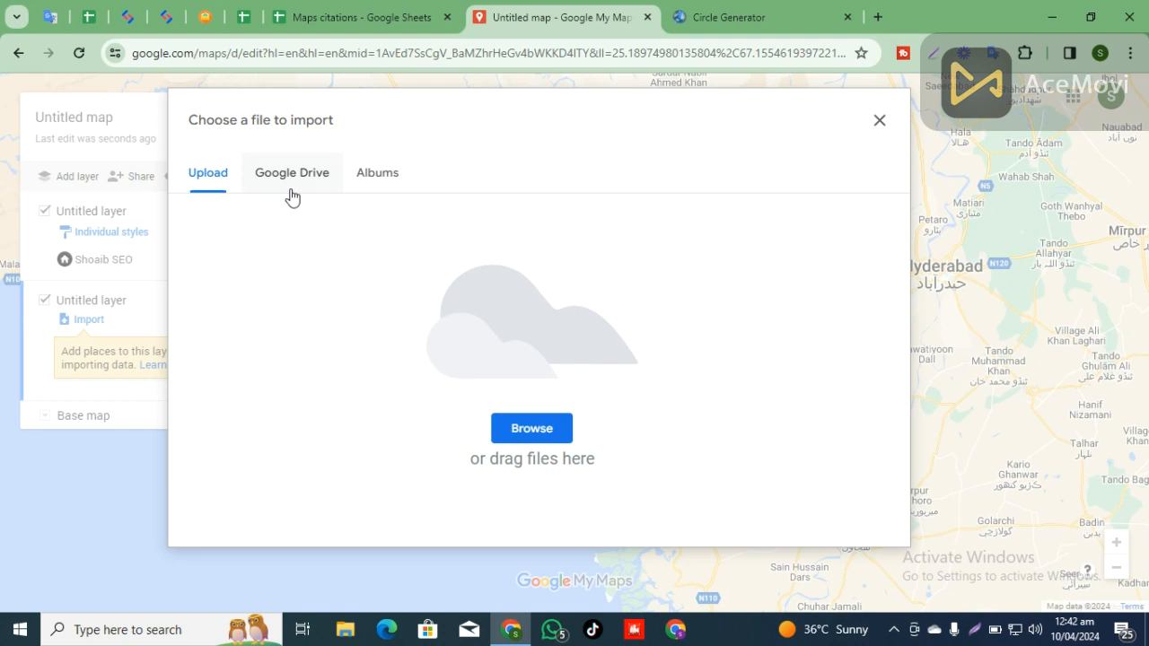
left_click(283, 180)
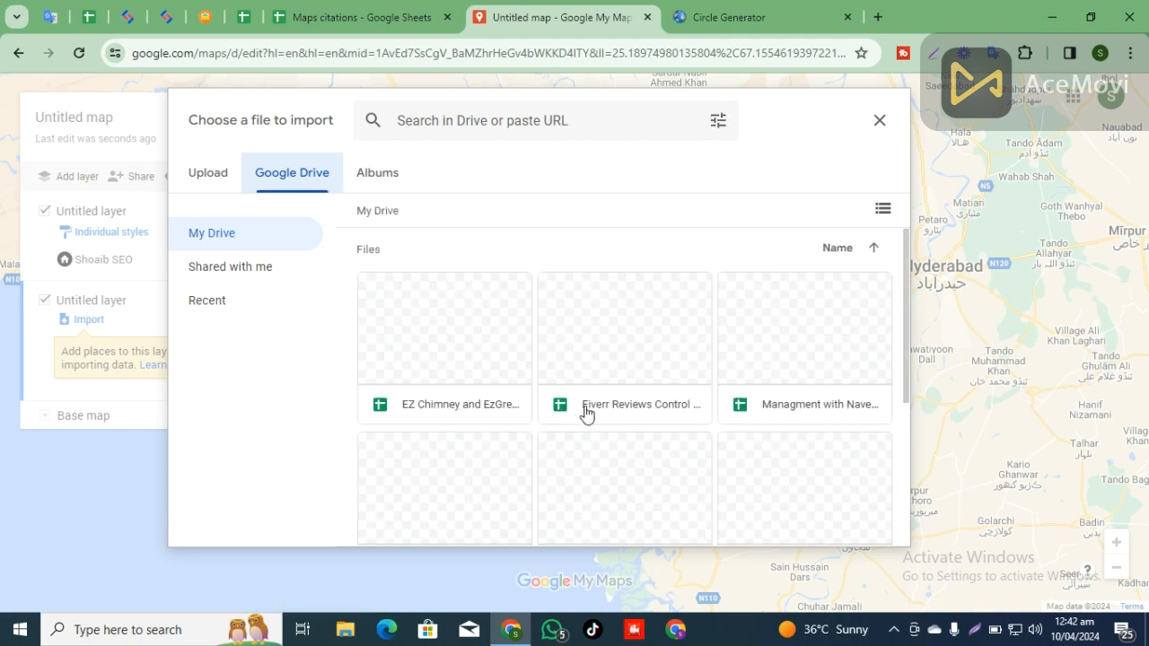
scroll(789, 356, "down", 2)
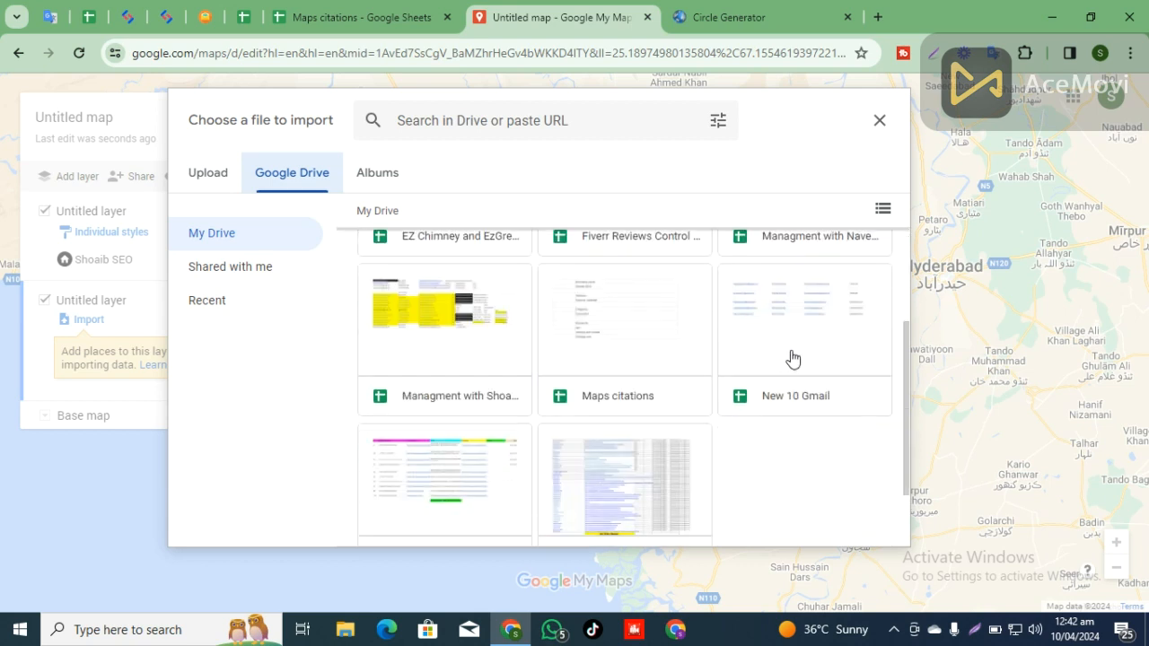
left_click(629, 397)
left_click(861, 524)
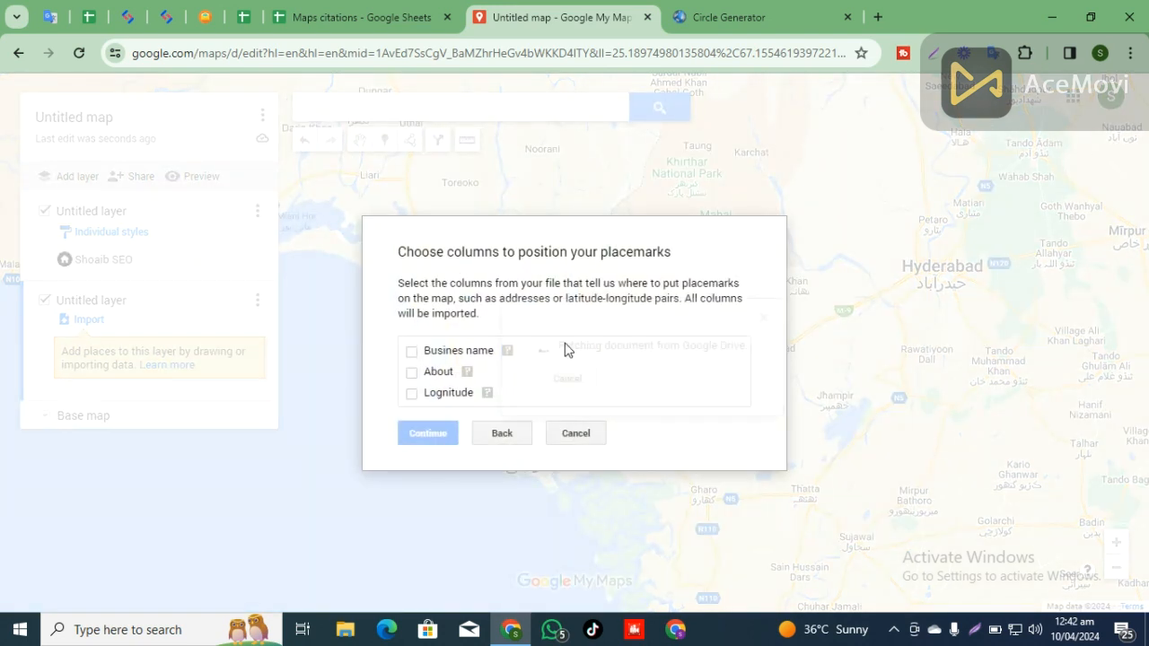
Step: Position the placemarks by Busines name, About and Lognitude, read as Latitude,Longitude, and title the markers by Busines name
left_click(413, 352)
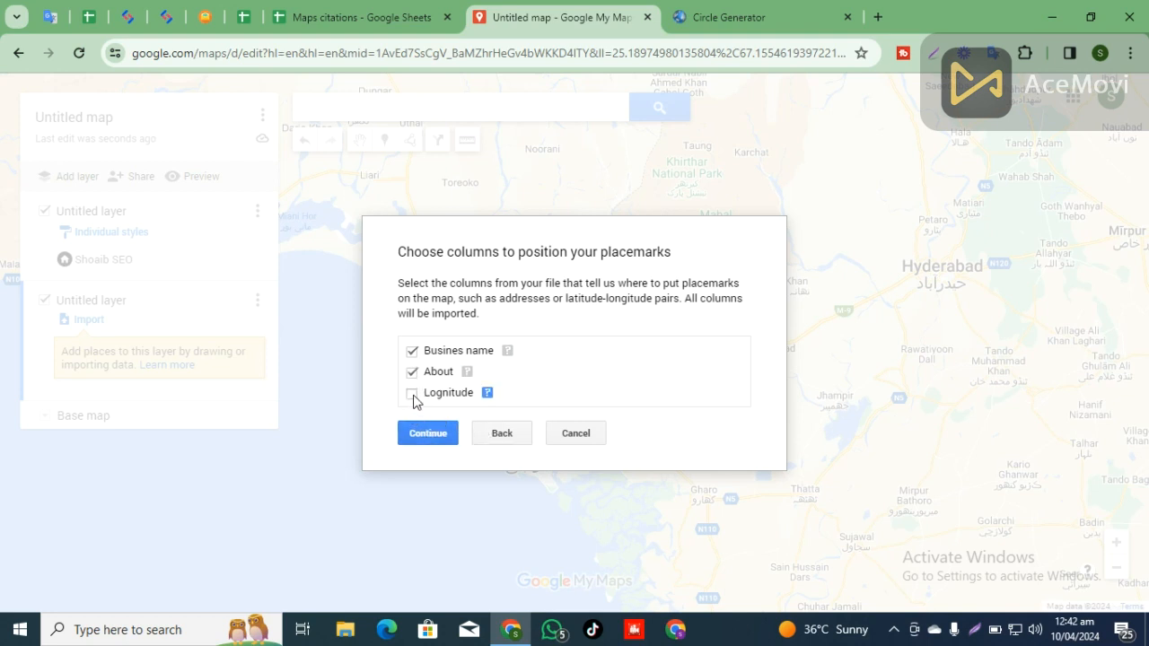
left_click(412, 395)
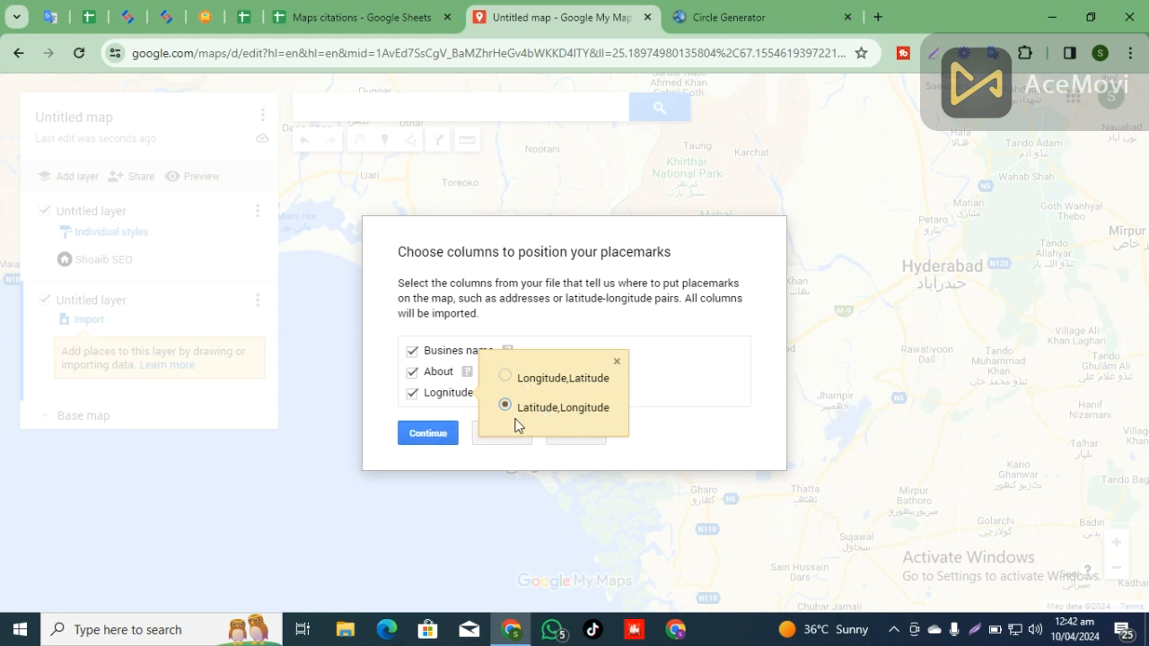
left_click(450, 435)
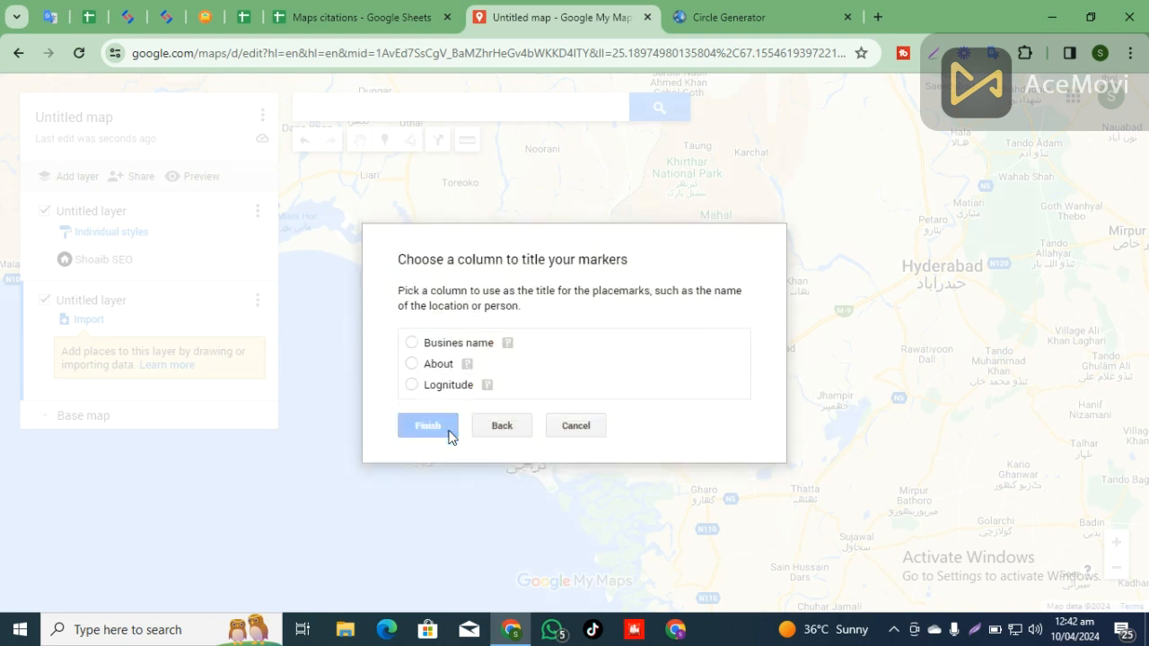
left_click(412, 363)
left_click(412, 343)
left_click(447, 436)
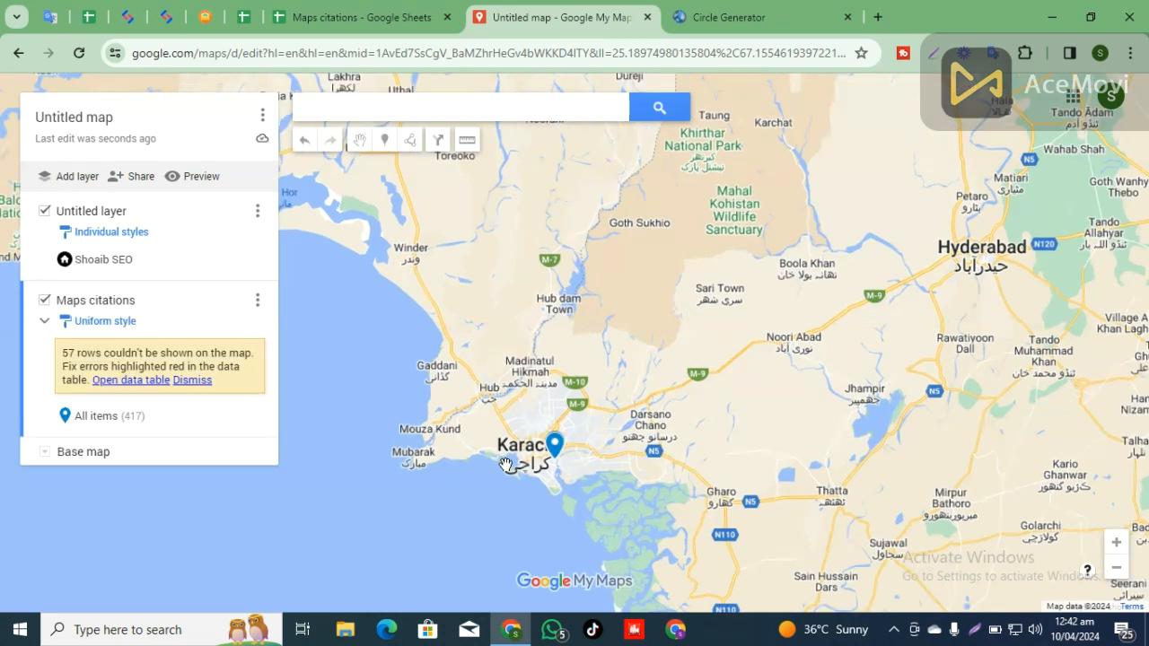
scroll(594, 423, "down", 2)
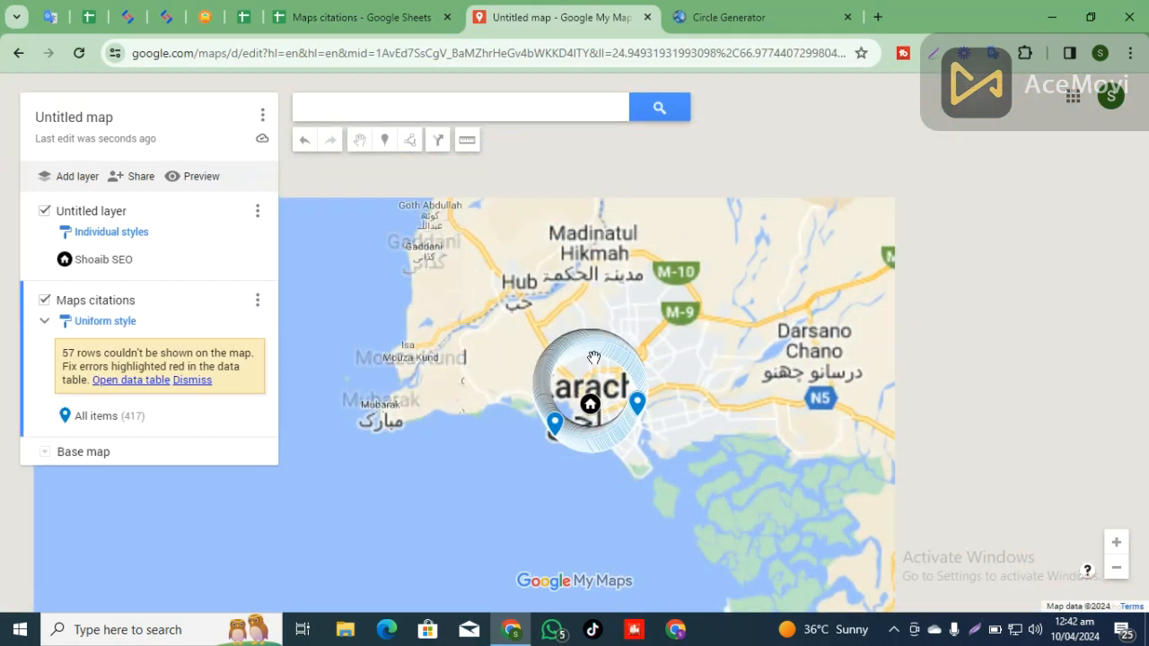
scroll(595, 364, "up", 2)
scroll(595, 363, "down", 3)
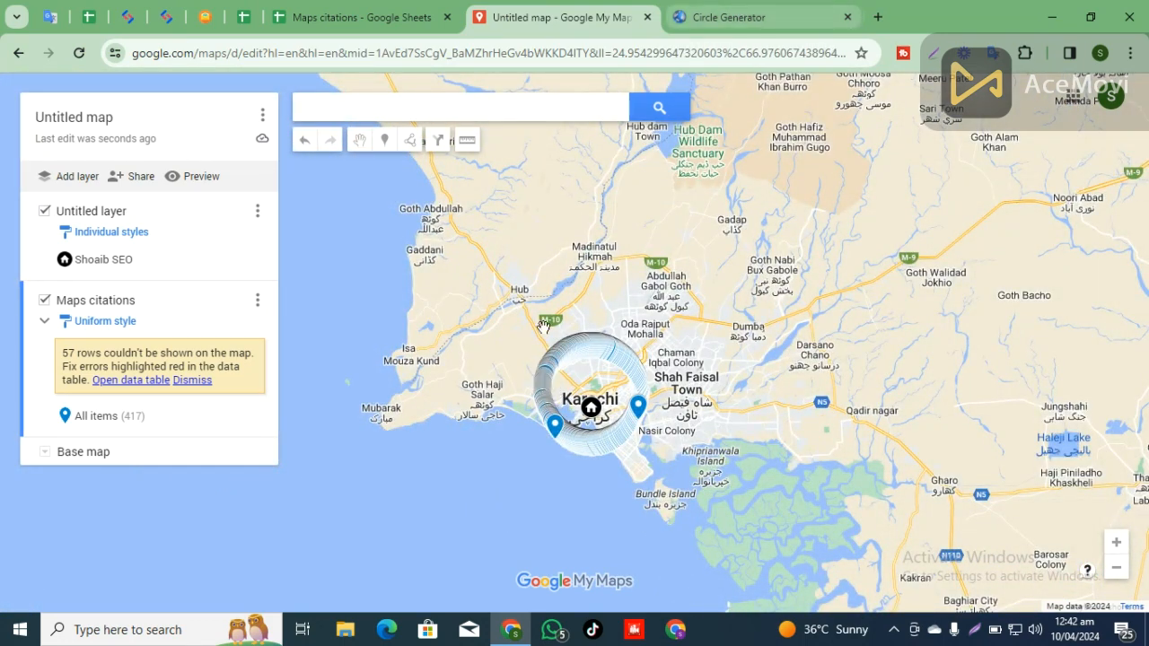
Step: Switch to the Circle Generator page, set the radius value to 10 miles and generate the circle
left_click(422, 15)
left_click(512, 15)
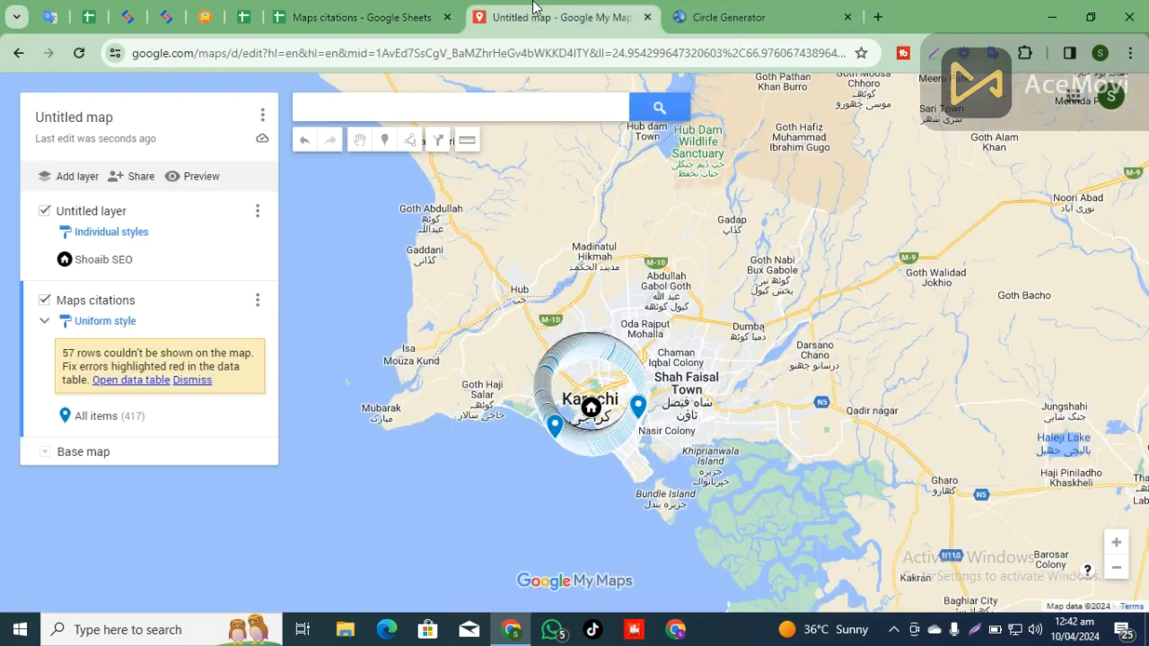
left_click(759, 7)
scroll(251, 231, "up", 10)
scroll(195, 235, "up", 5)
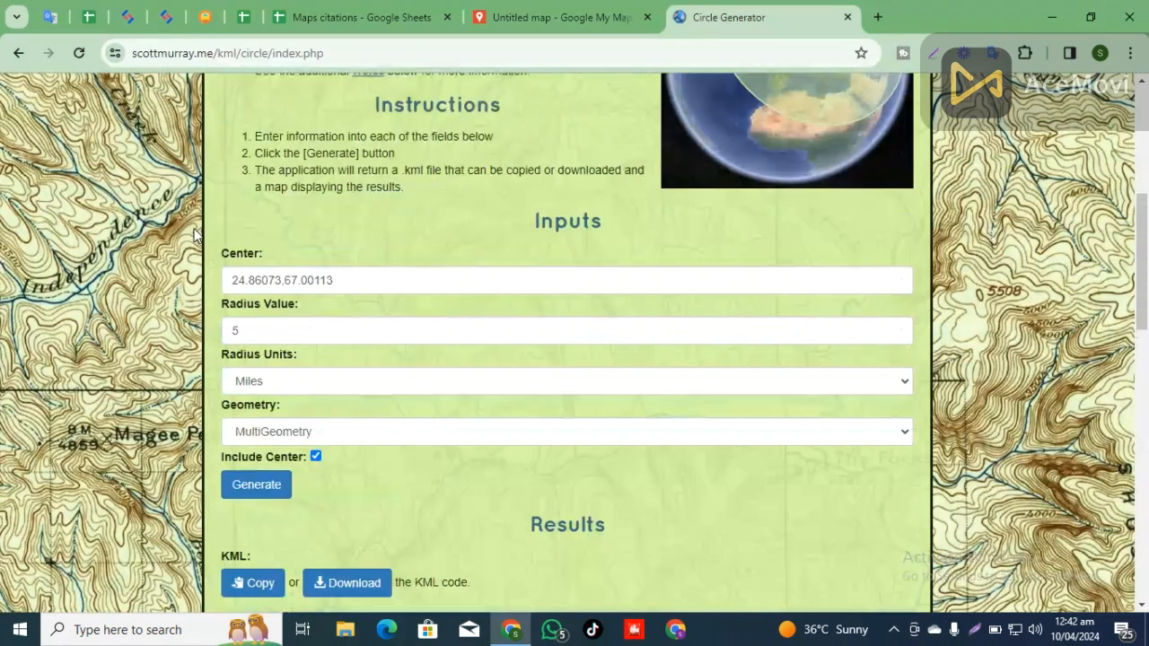
double_click(285, 326)
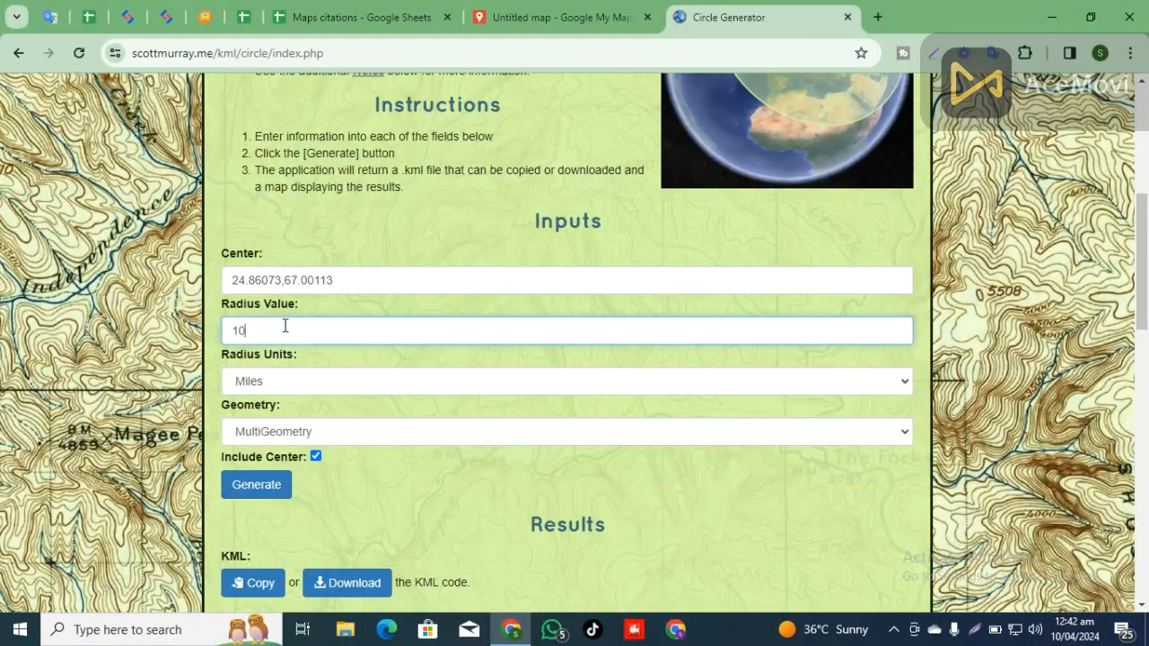
left_click(268, 472)
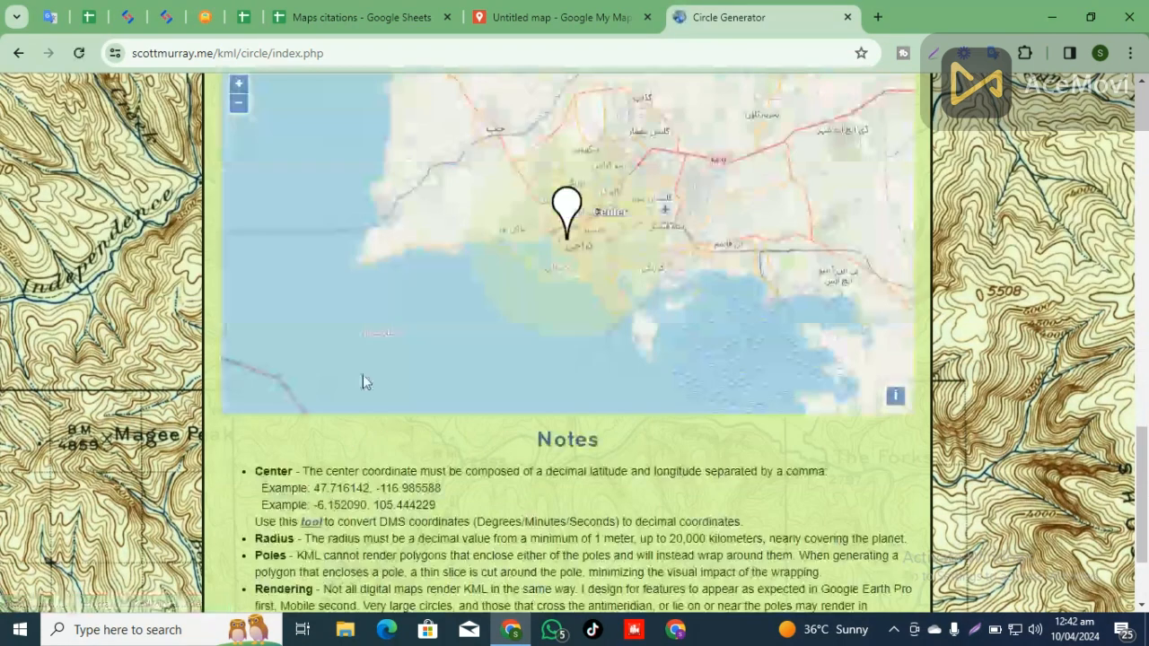
Step: Copy the circle's coordinate list from the generated KML code
scroll(452, 342, "up", 4)
scroll(453, 342, "down", 8)
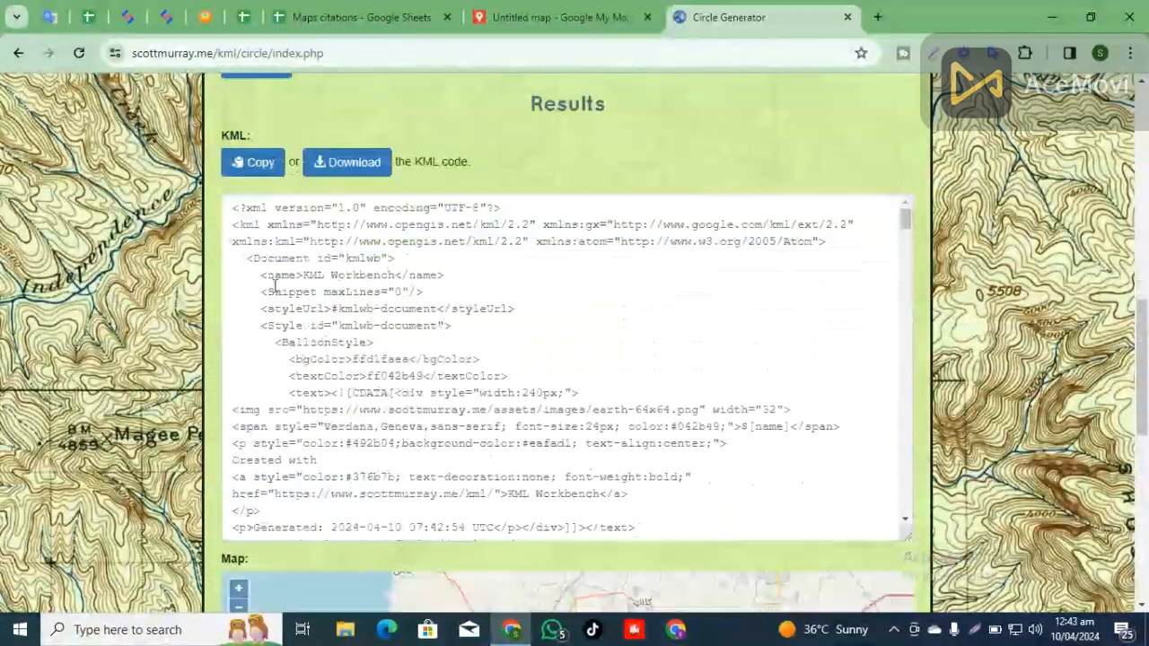
scroll(144, 195, "up", 4)
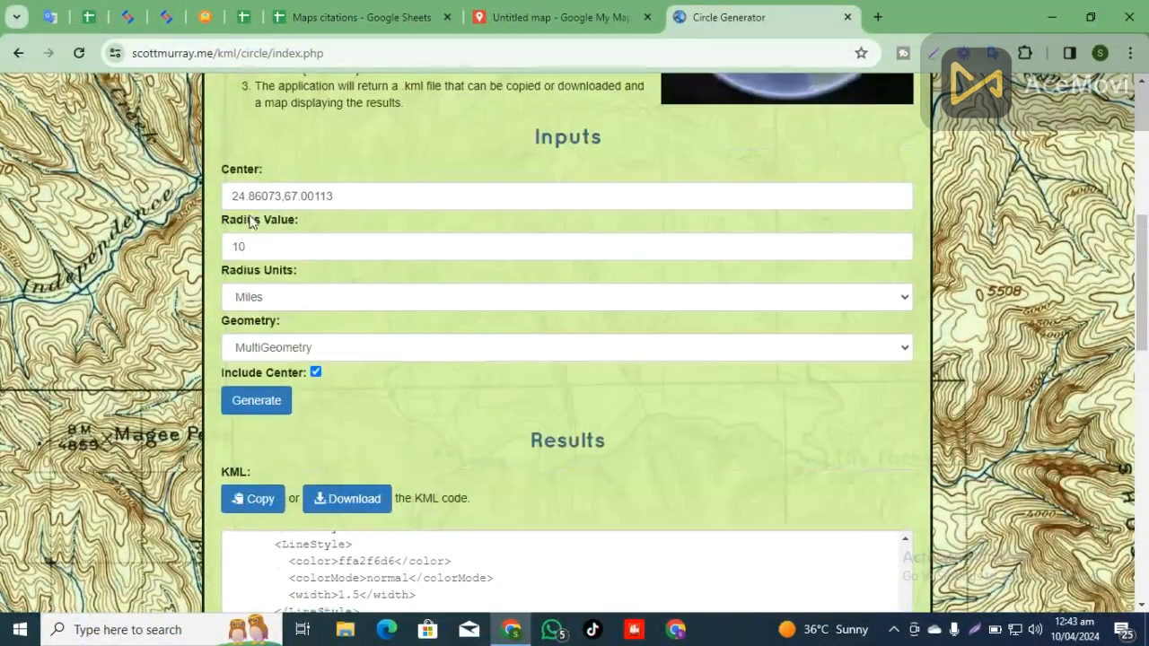
scroll(449, 342, "down", 12)
double_click(396, 358)
key("ctrl+a")
Step: Paste the coordinates into cell A1 of a new sheet in the Maps citations spreadsheet and split the text to columns
left_click(340, 7)
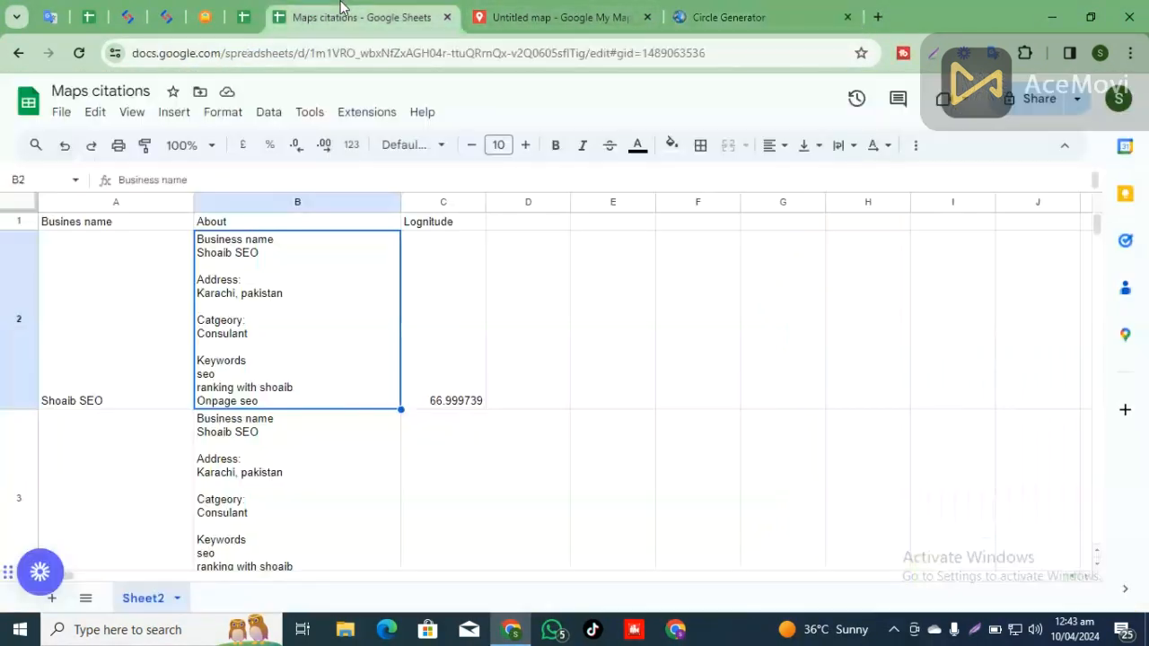
left_click(51, 598)
key("ctrl+v")
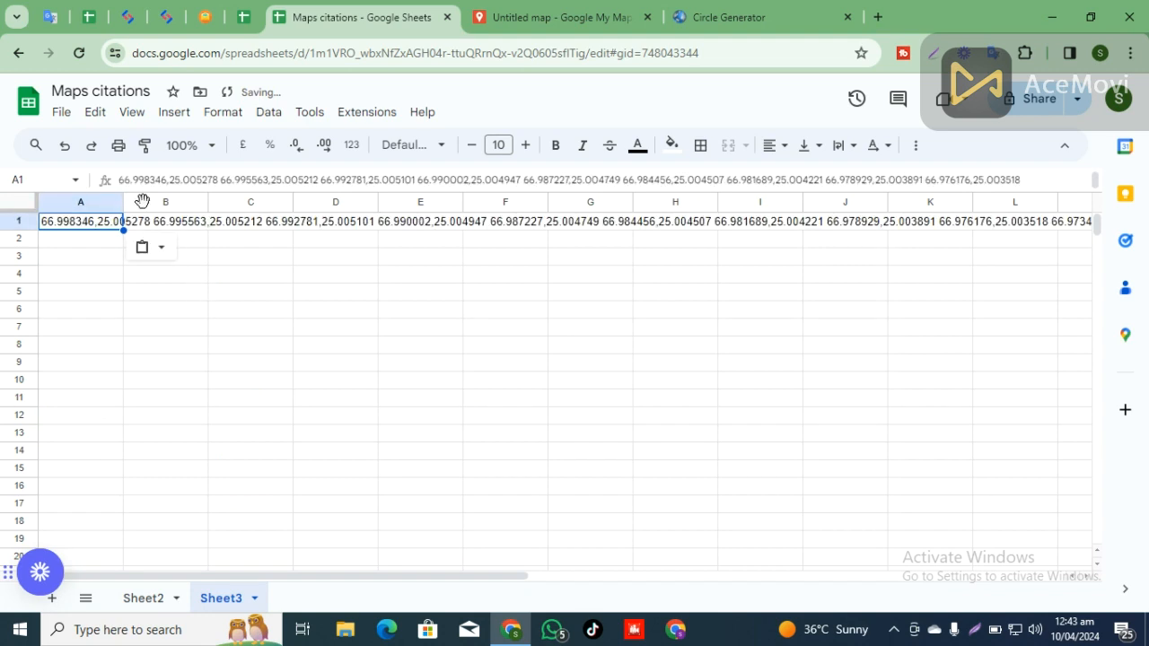
left_click(268, 113)
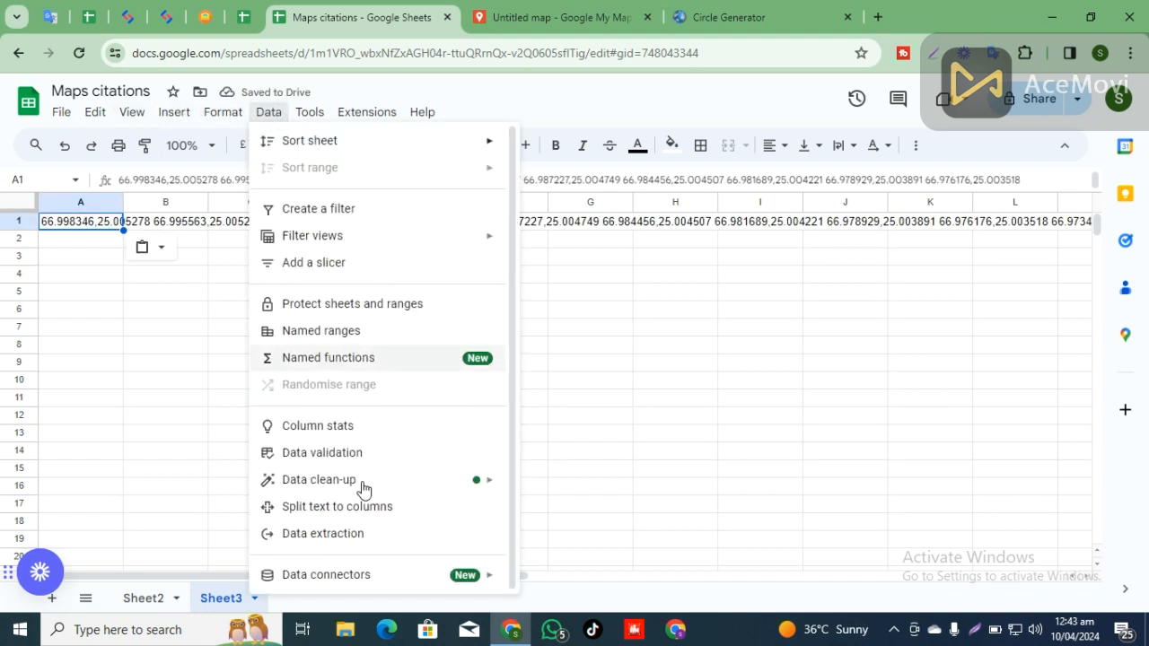
left_click(344, 506)
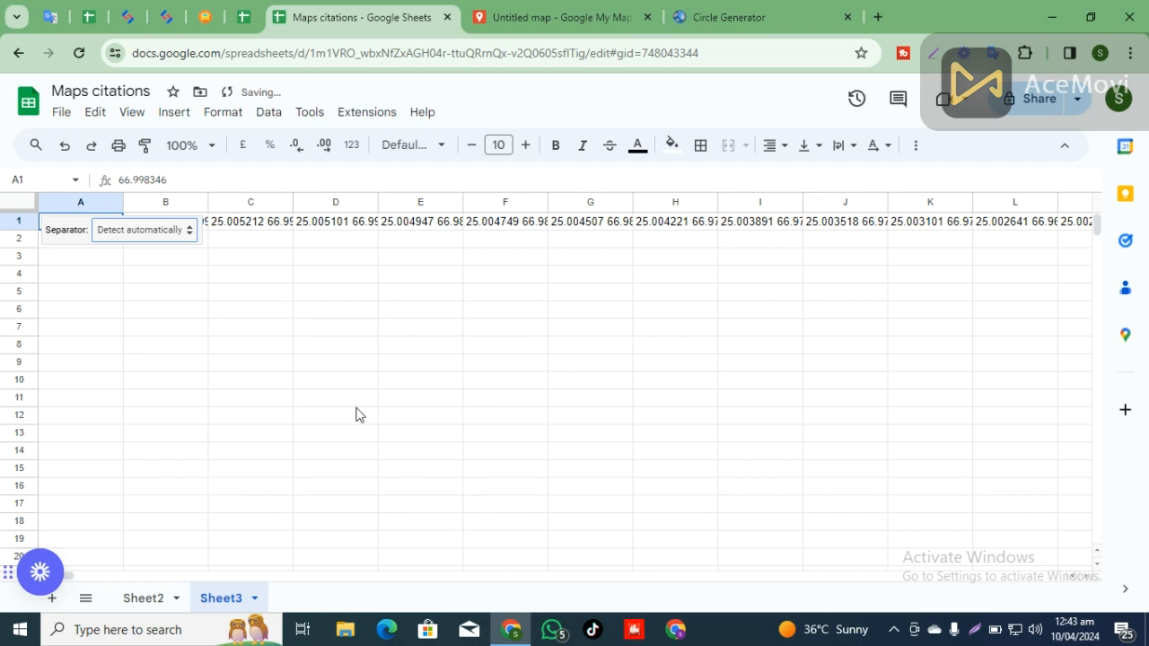
Step: Copy row 1 of coordinates and paste it transposed as a column starting at cell A2
left_click(18, 222)
key("ctrl+c")
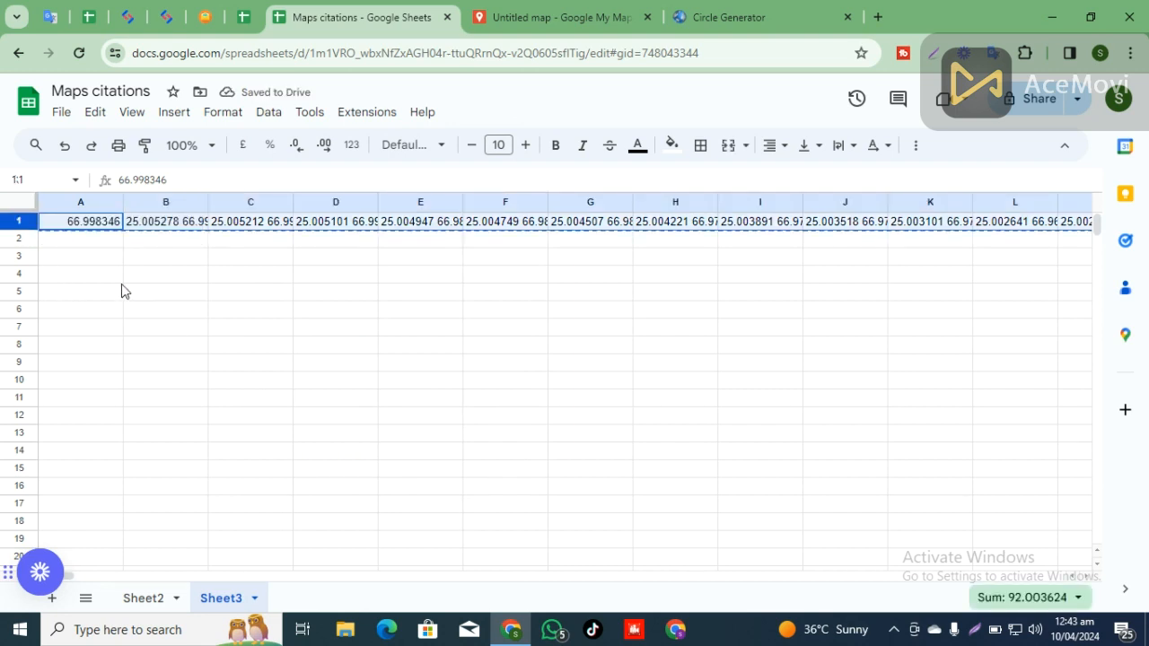
left_click(74, 242)
right_click(75, 241)
mouse_move(116, 241)
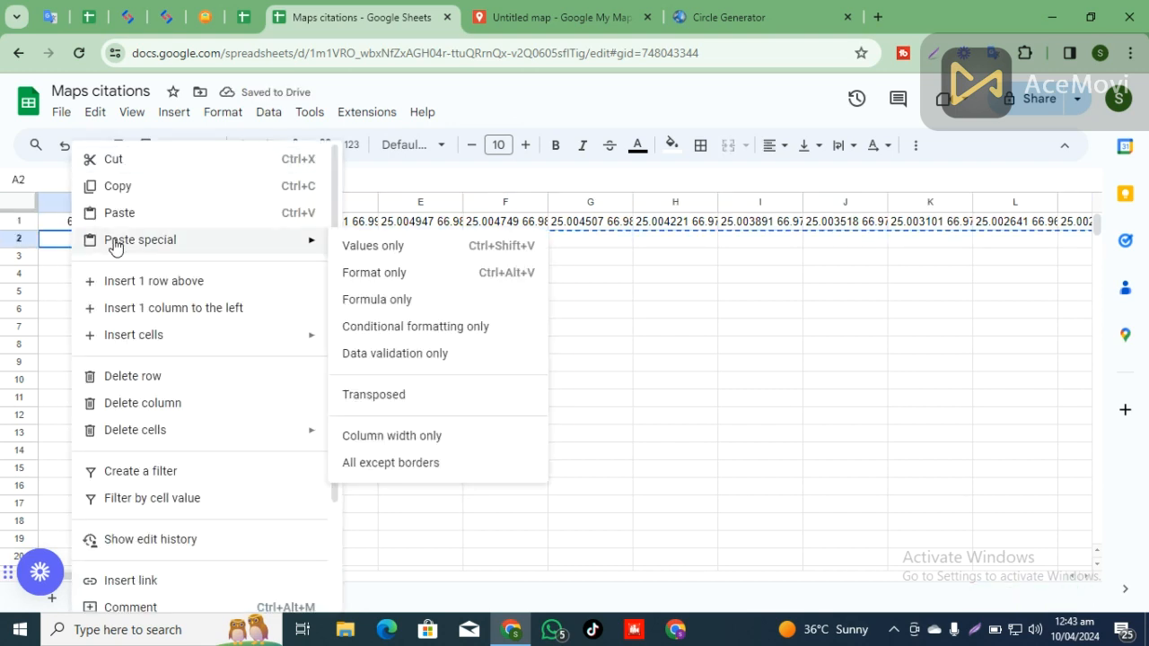
left_click(416, 401)
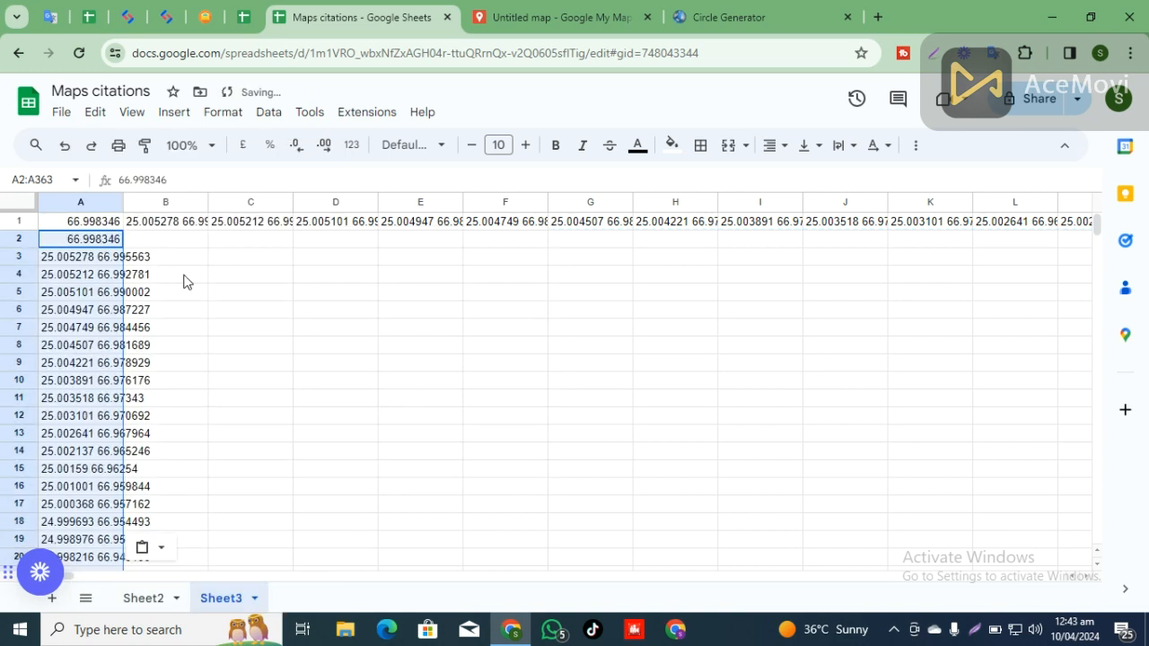
Step: Replace the Lognitude values in Sheet2, C2 through C363, with the transposed coordinates
left_click(151, 596)
left_click(426, 297)
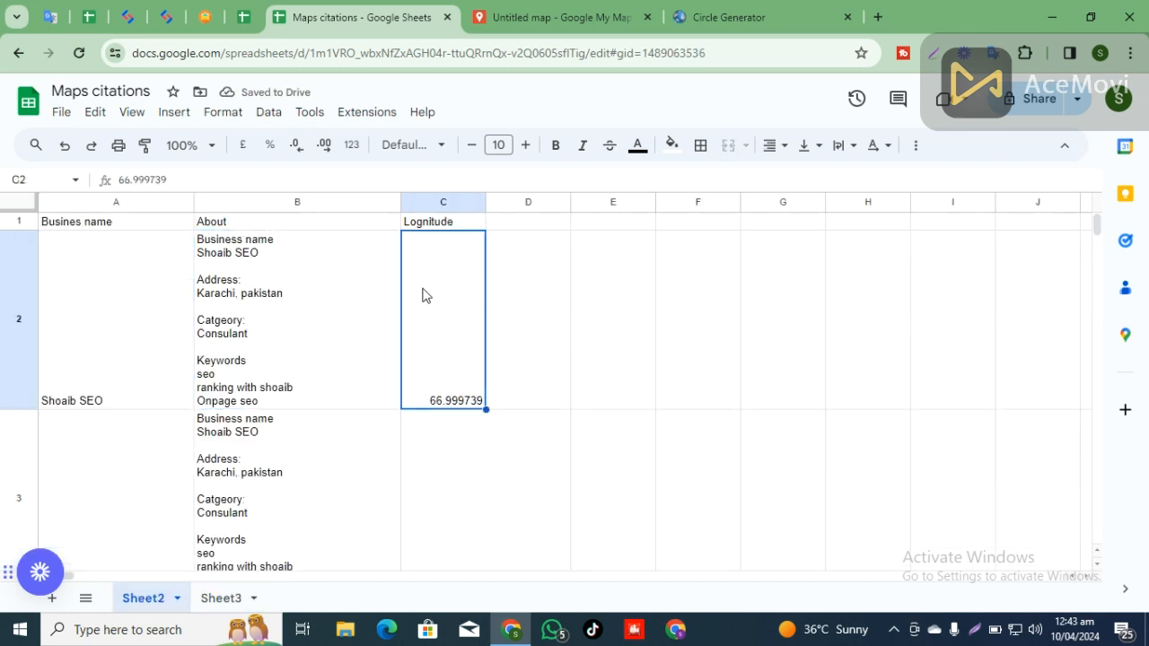
key("ctrl+shift+Down")
key("ctrl+v")
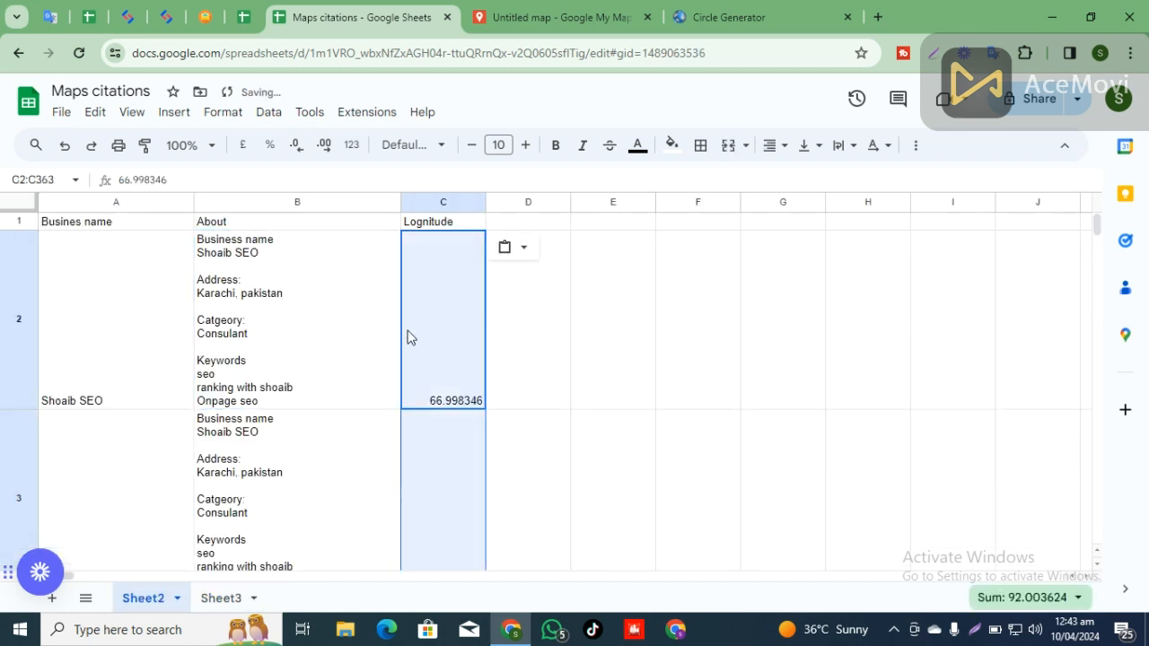
Step: Delete Sheet3 from the spreadsheet
left_click(255, 598)
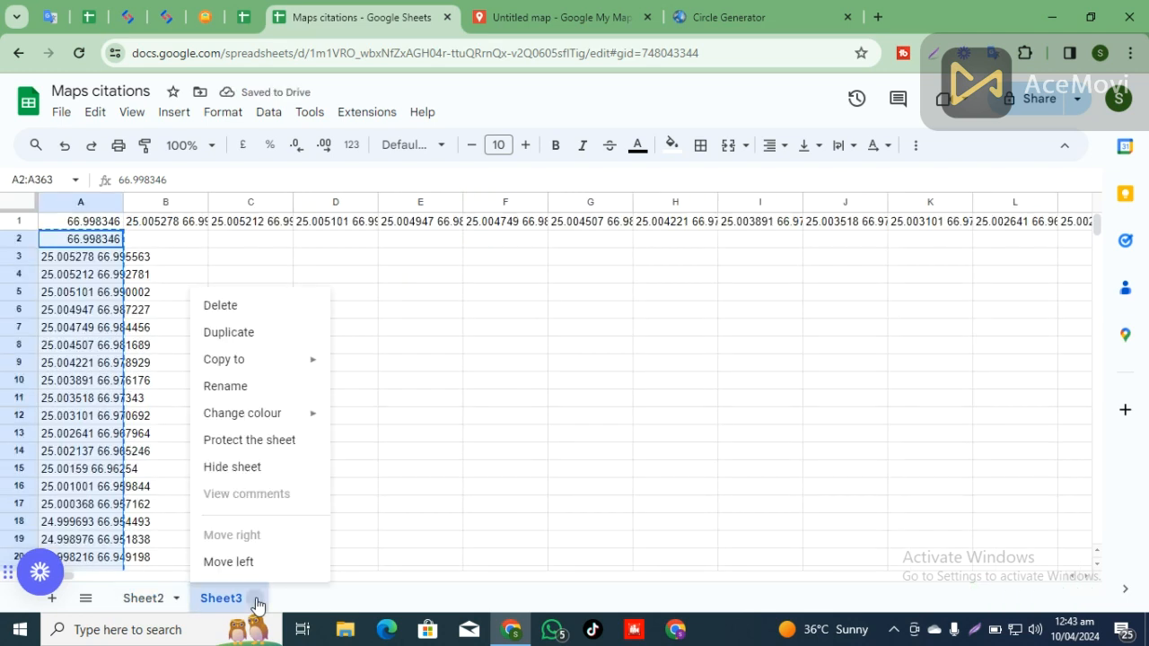
left_click(237, 307)
left_click(760, 393)
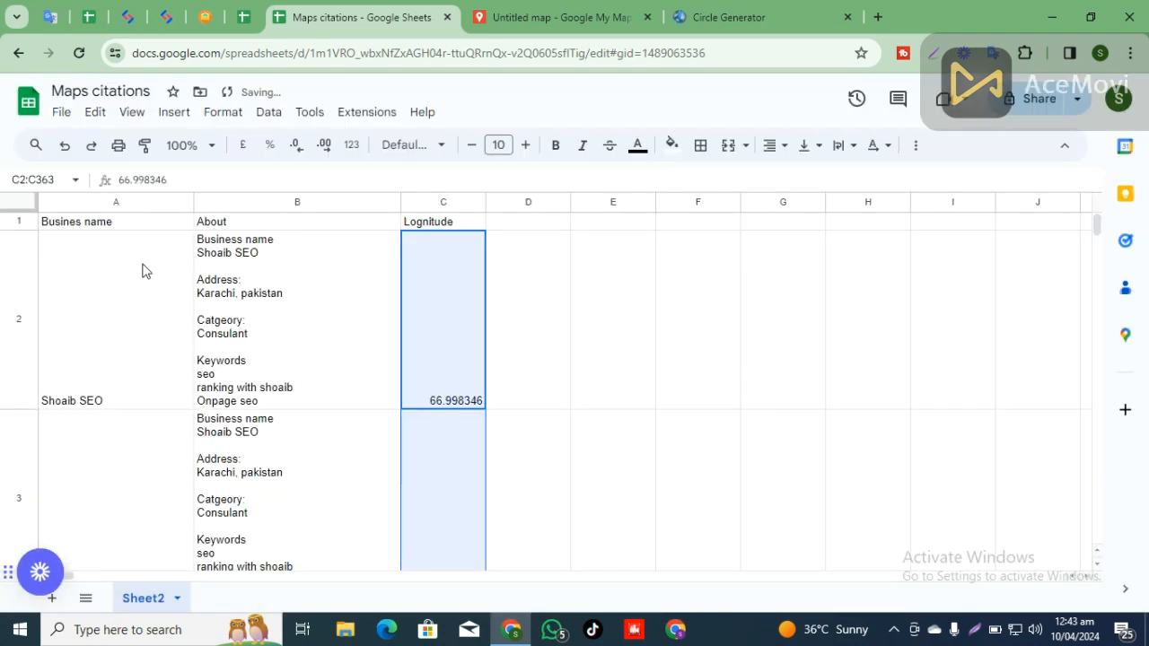
Step: Rename the spreadsheet as "Maps citations no 2"
left_click(102, 91)
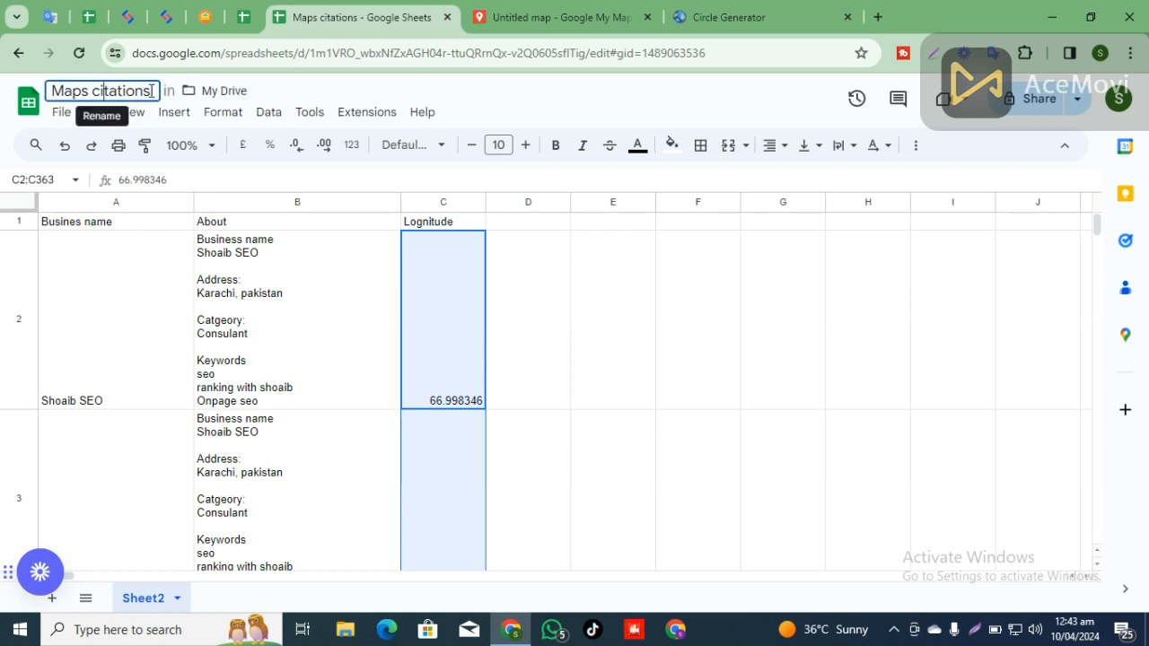
type("no 2")
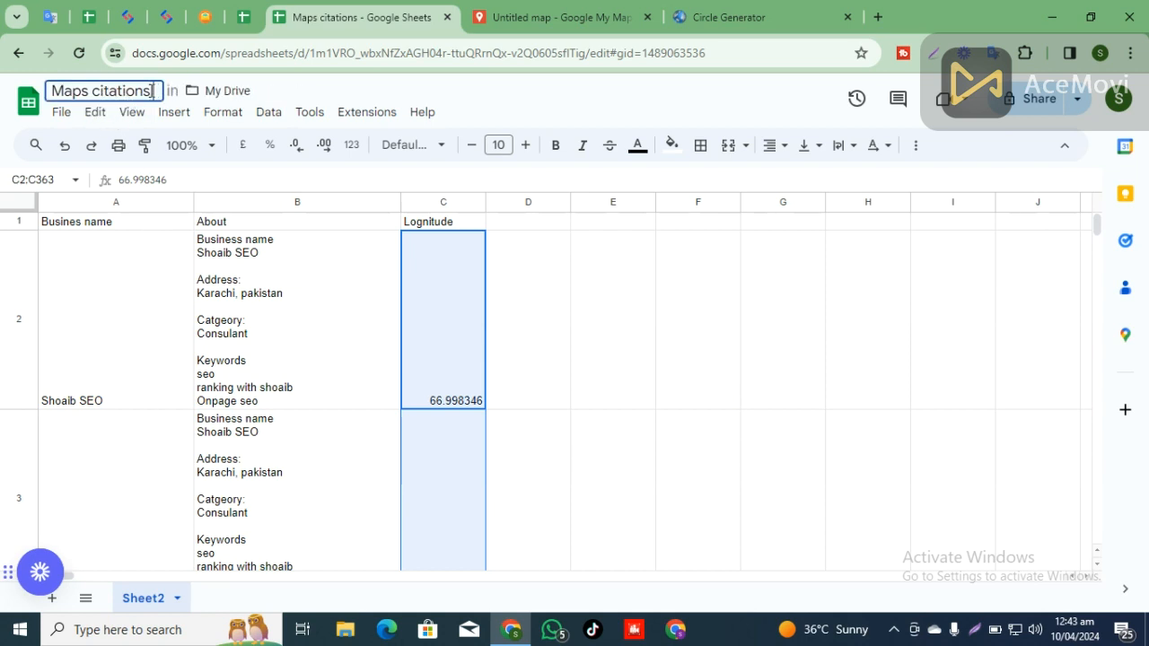
left_click(208, 310)
left_click(442, 296)
Step: Switch to the Google My Maps map, add a layer and import the Drive spreadsheet "Maps citations no 2" into it
left_click(508, 17)
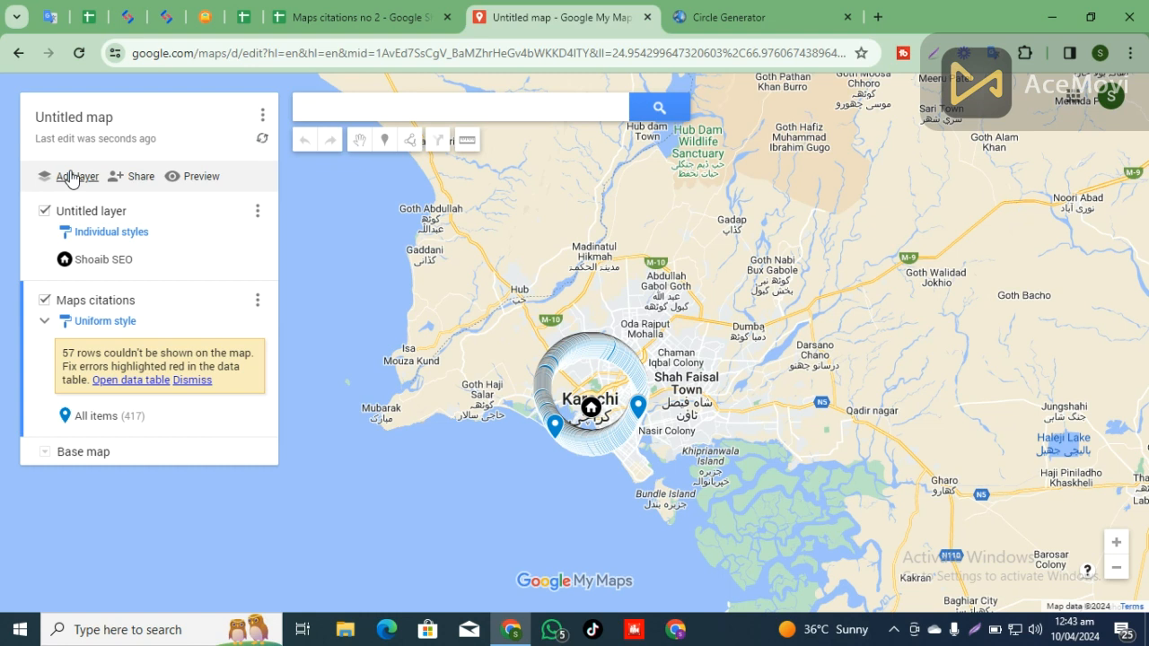
left_click(73, 180)
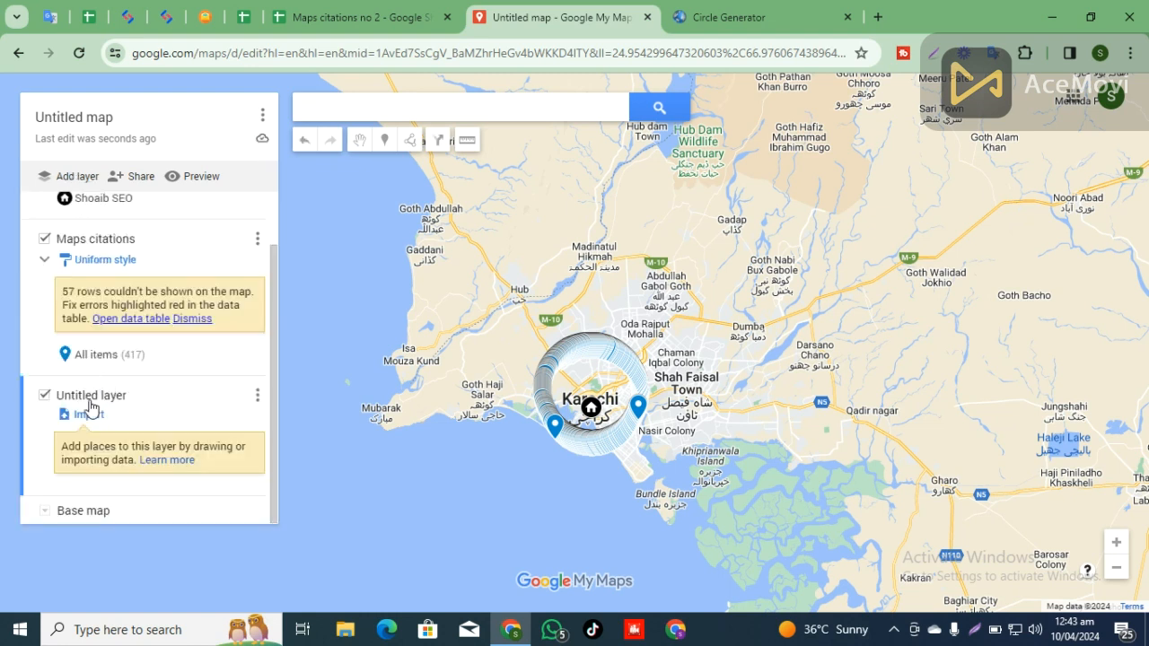
left_click(89, 416)
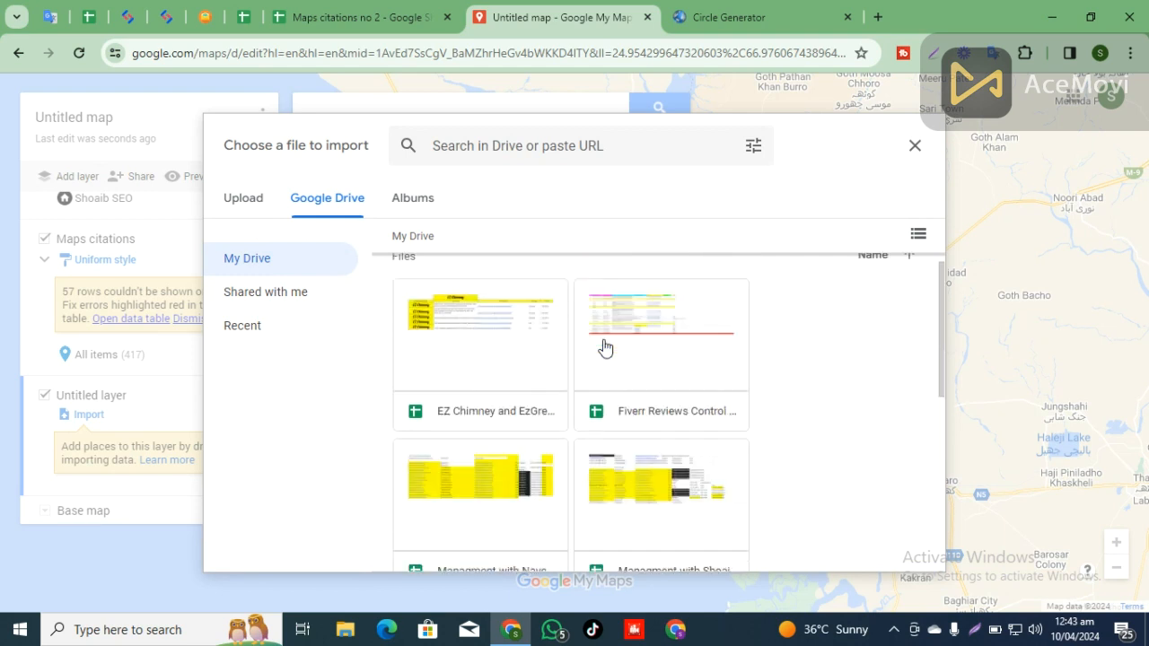
left_click(236, 198)
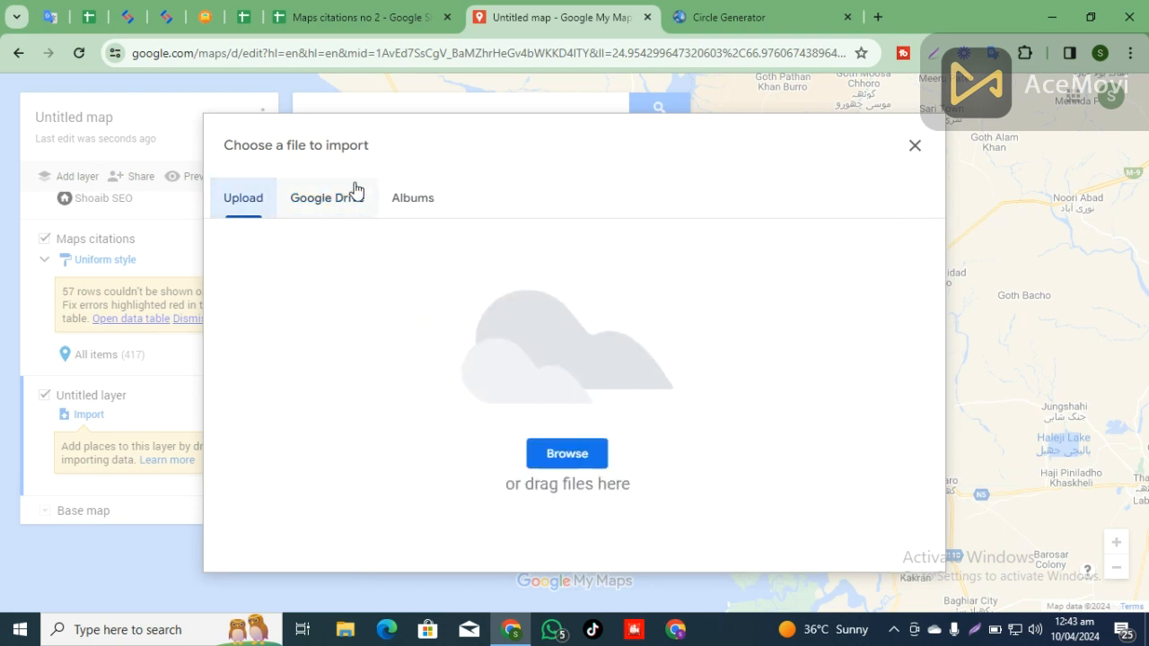
left_click(340, 197)
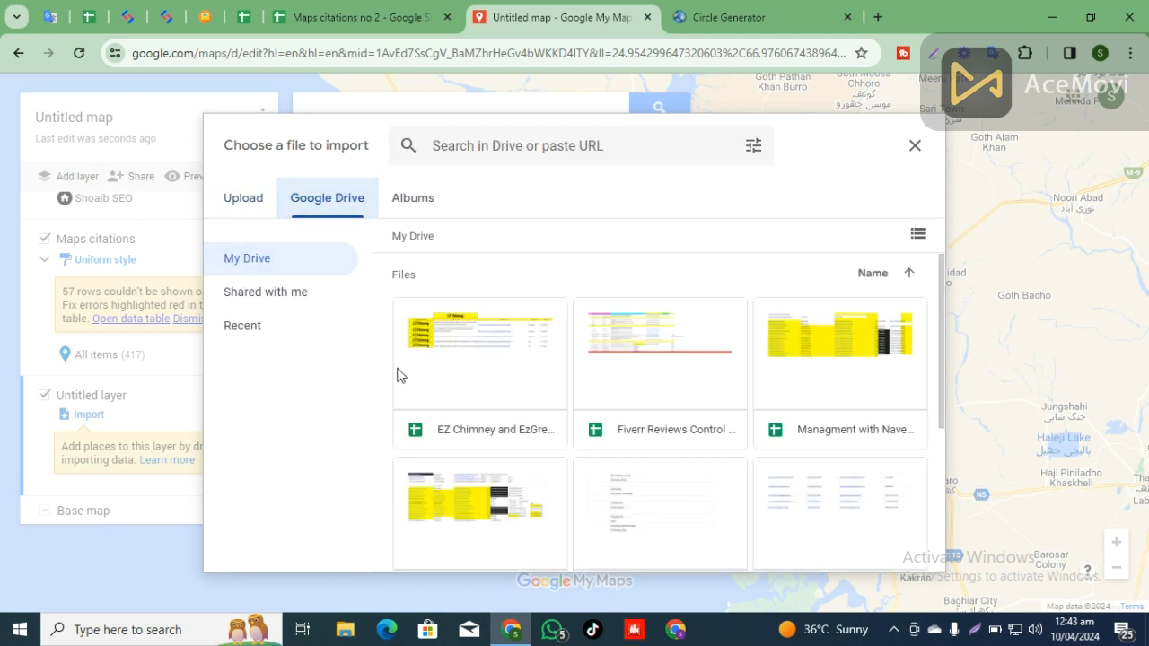
scroll(683, 454, "down", 3)
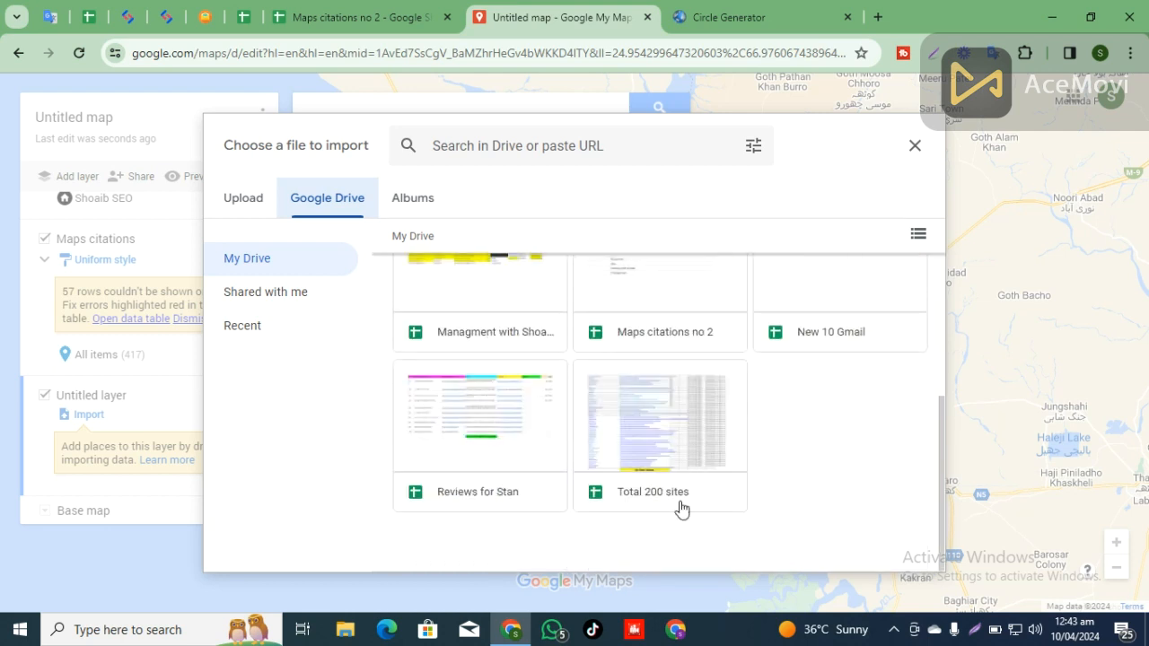
left_click(680, 336)
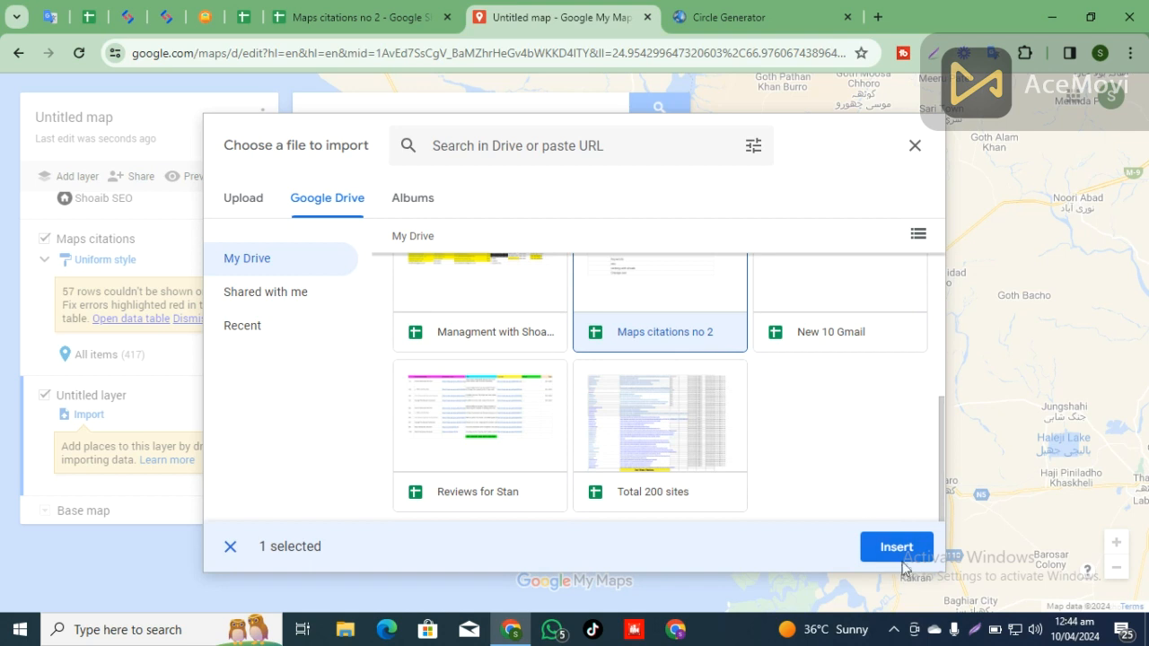
left_click(900, 556)
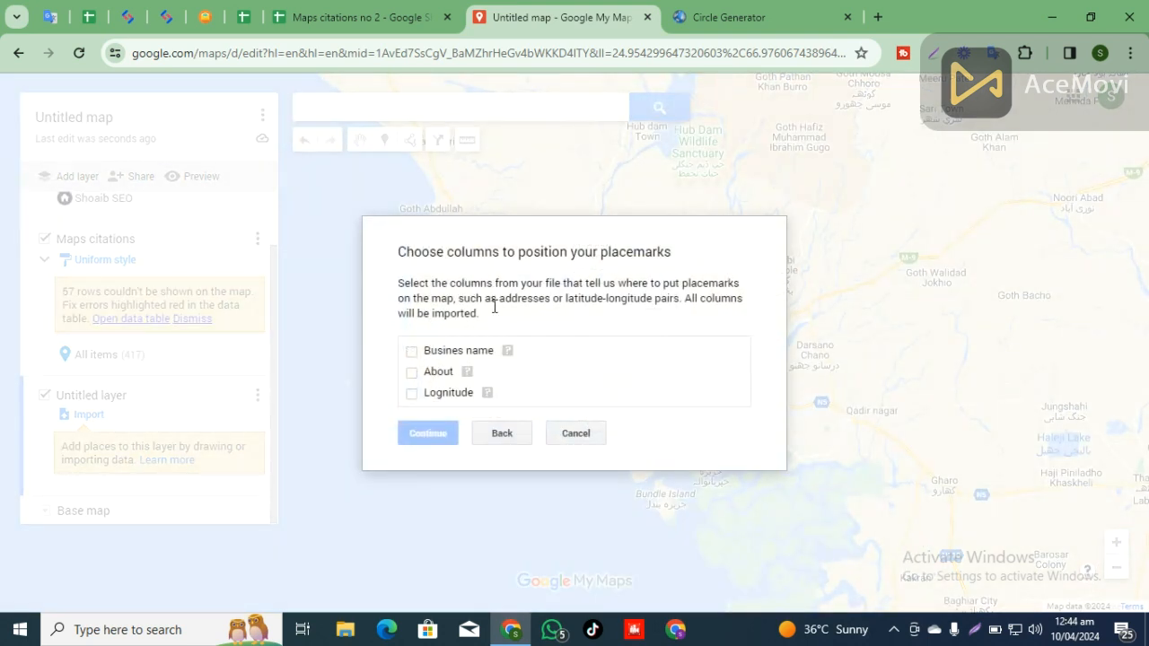
Step: Position placemarks by Busines name, About and Lognitude as Latitude,Longitude, choose the marker title column and finish the import
left_click(413, 352)
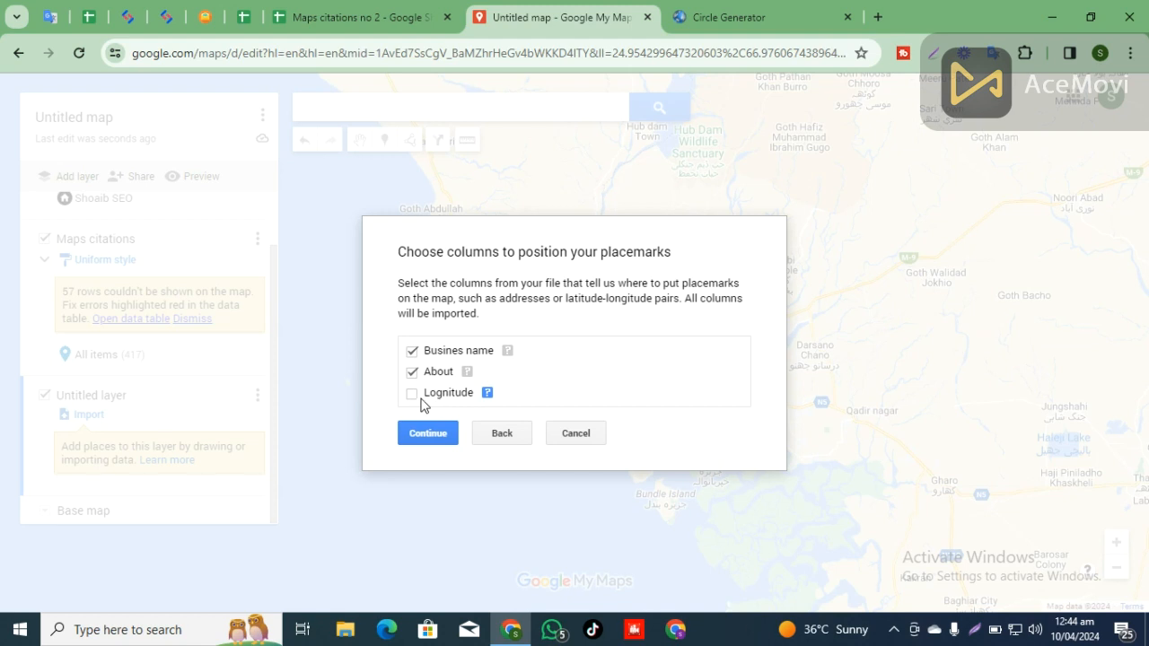
left_click(413, 394)
left_click(508, 407)
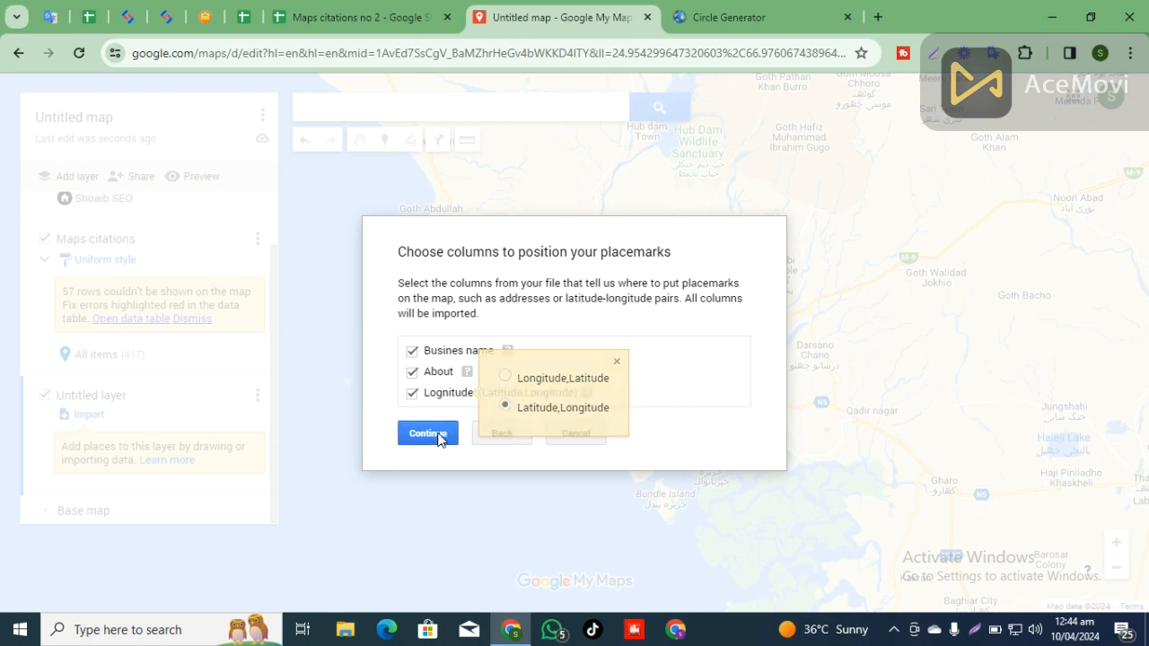
left_click(439, 436)
left_click(436, 342)
left_click(428, 425)
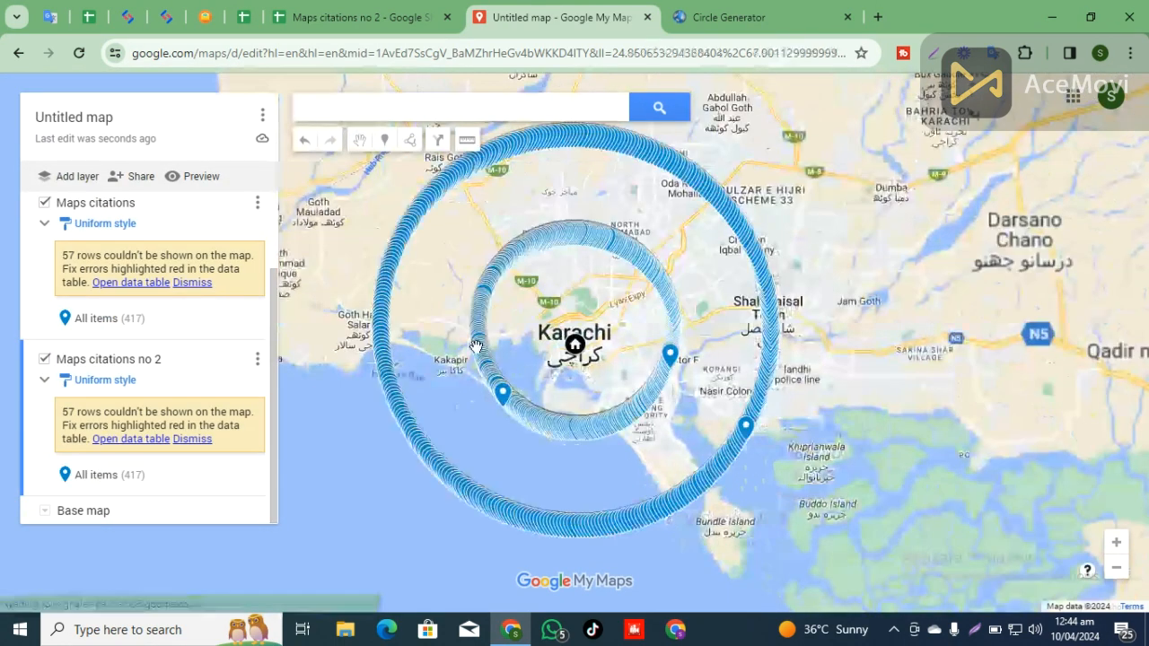
scroll(558, 331, "down", 1)
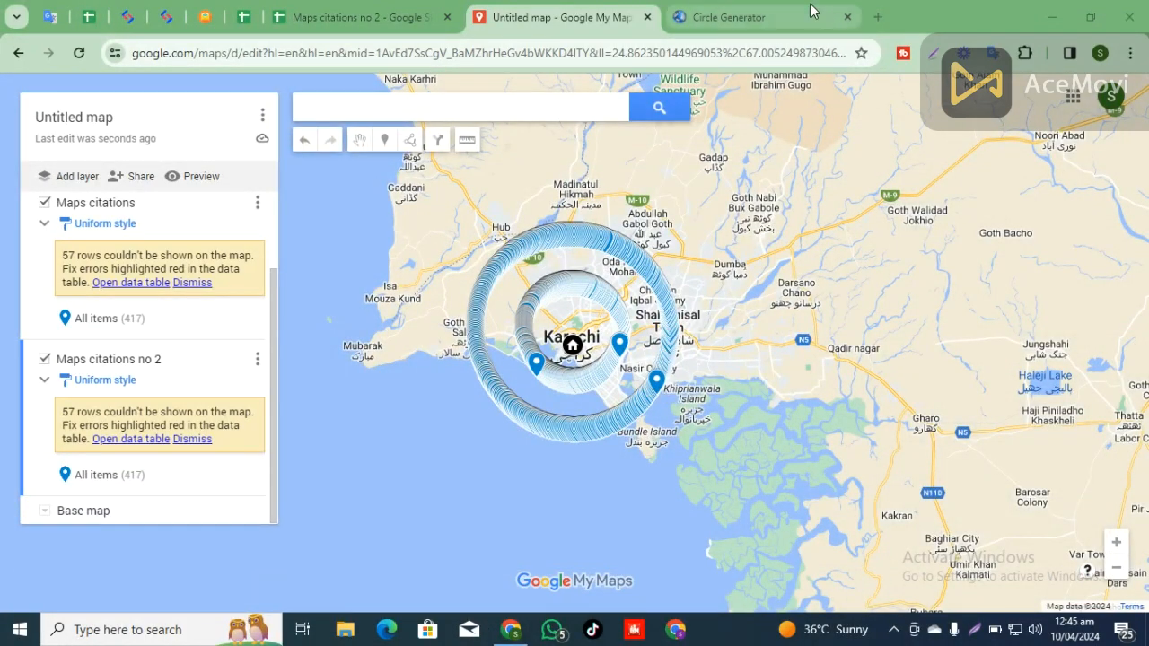
Step: Switch to Circle Generator, set the radius value to 15 miles and generate the circle
left_click(729, 18)
left_click(253, 212)
scroll(225, 224, "up", 2)
left_click(257, 163)
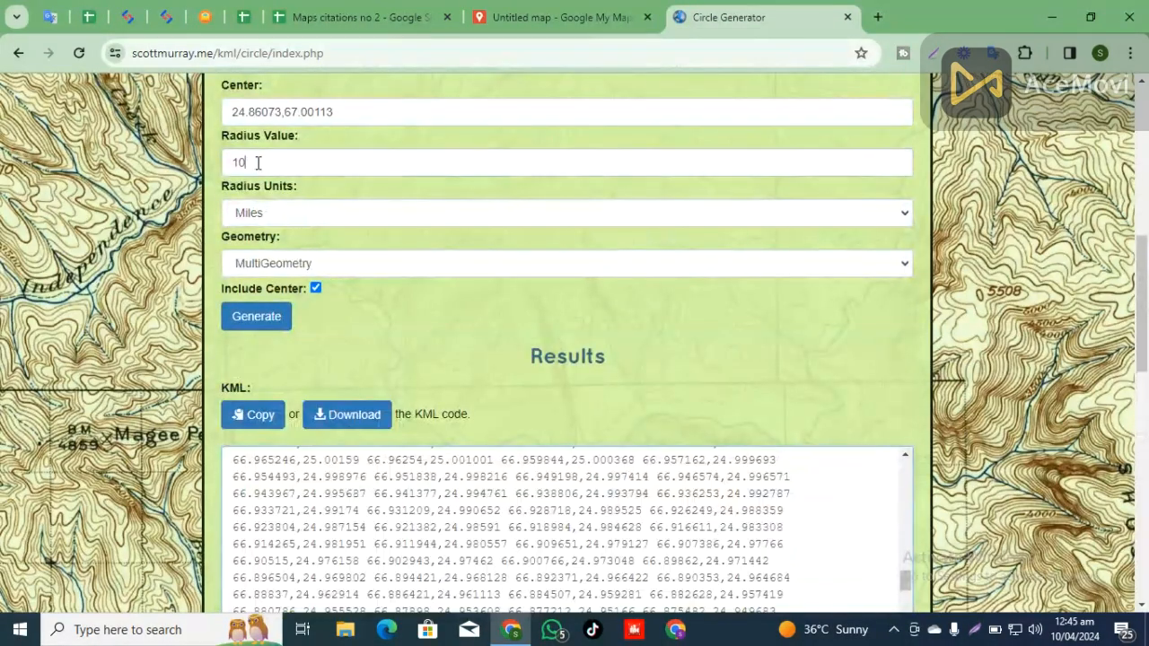
left_click(260, 316)
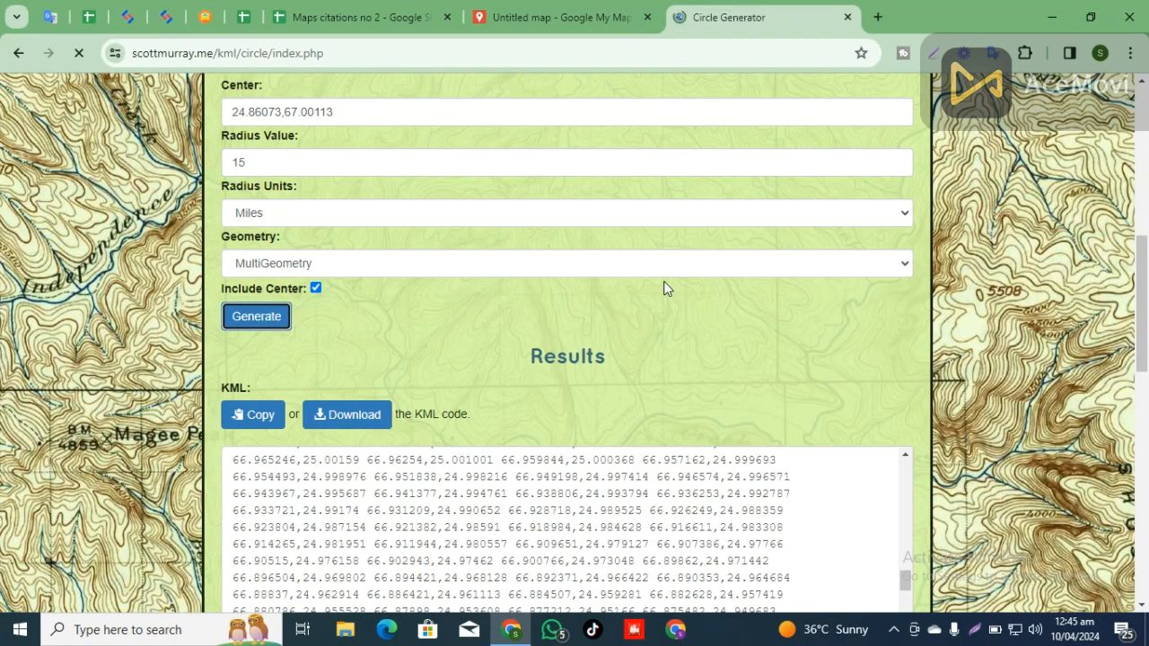
Step: Copy the block of 15-mile circle coordinates from the generated KML code
scroll(371, 373, "down", 6)
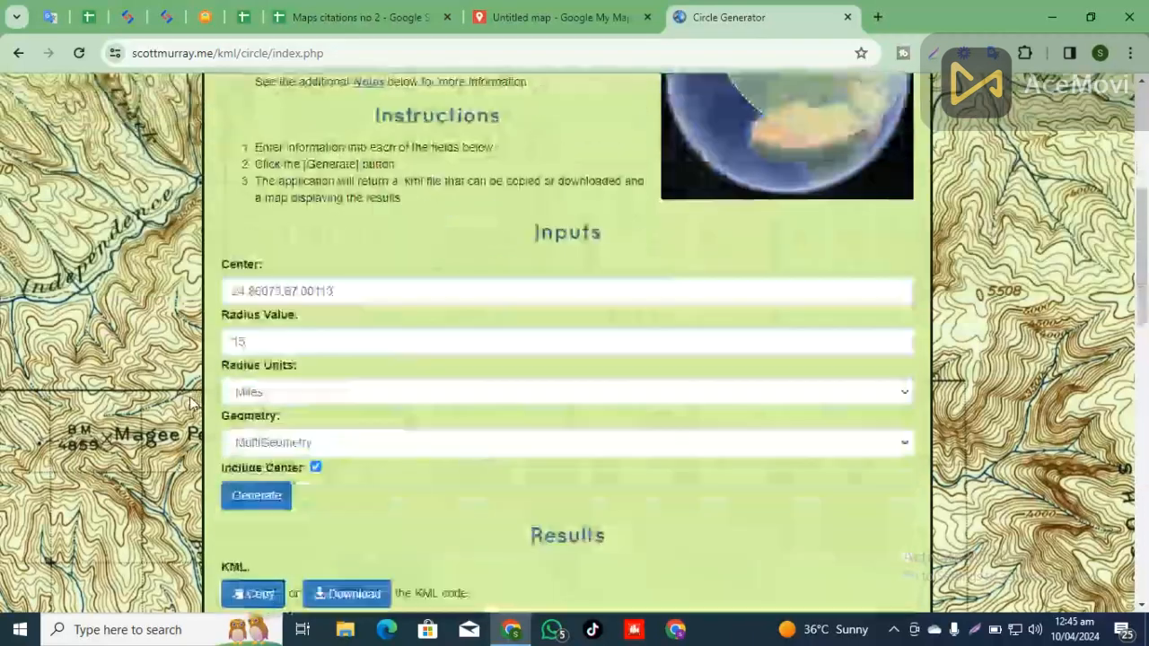
scroll(177, 405, "down", 2)
scroll(394, 450, "down", 6)
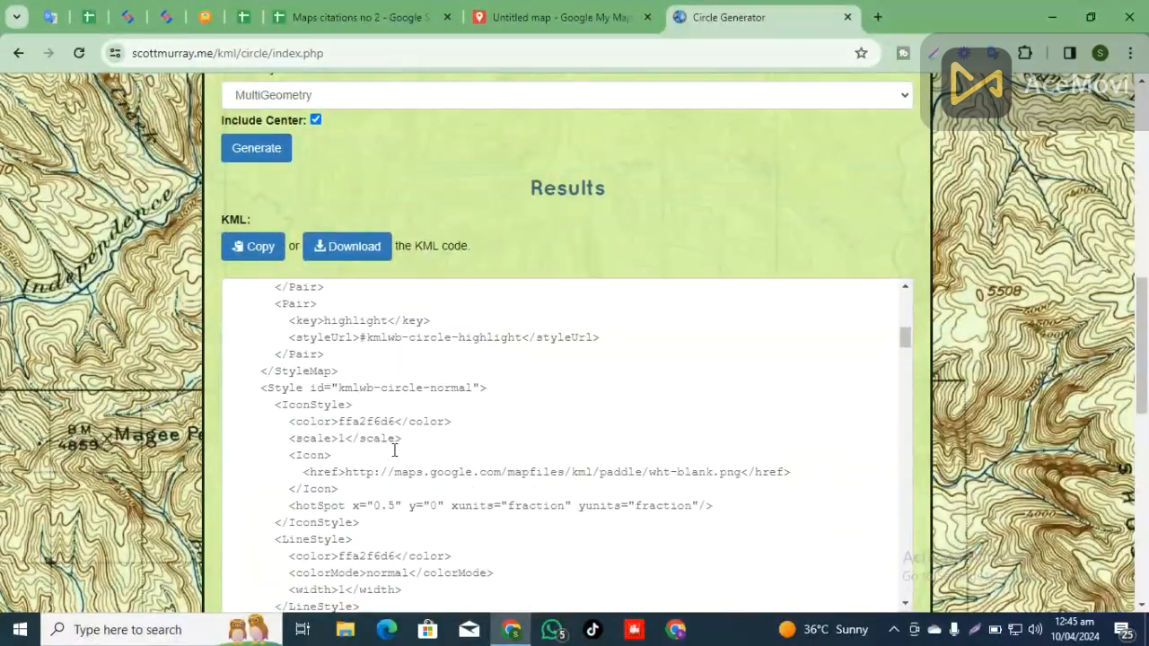
scroll(394, 450, "down", 5)
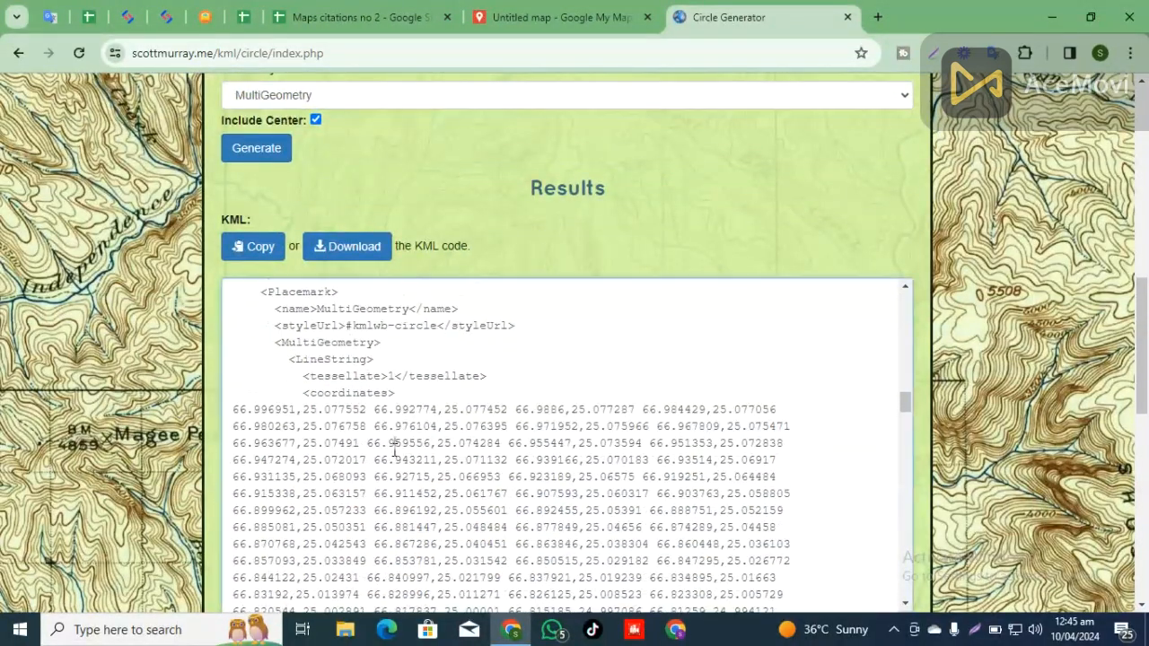
triple_click(394, 450)
Step: Return to the spreadsheet, paste the coordinates into A1 of a new sheet and split the text to columns
key("ctrl+shift+Tab")
key("ctrl+shift+Tab")
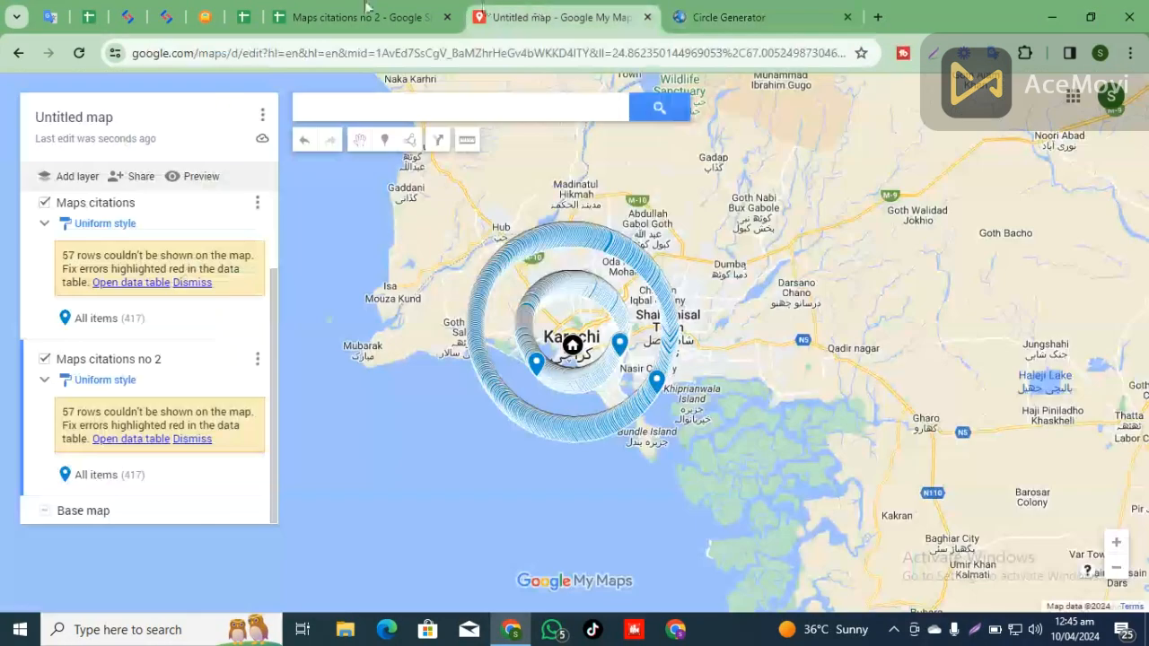
left_click(52, 598)
key("ctrl+v")
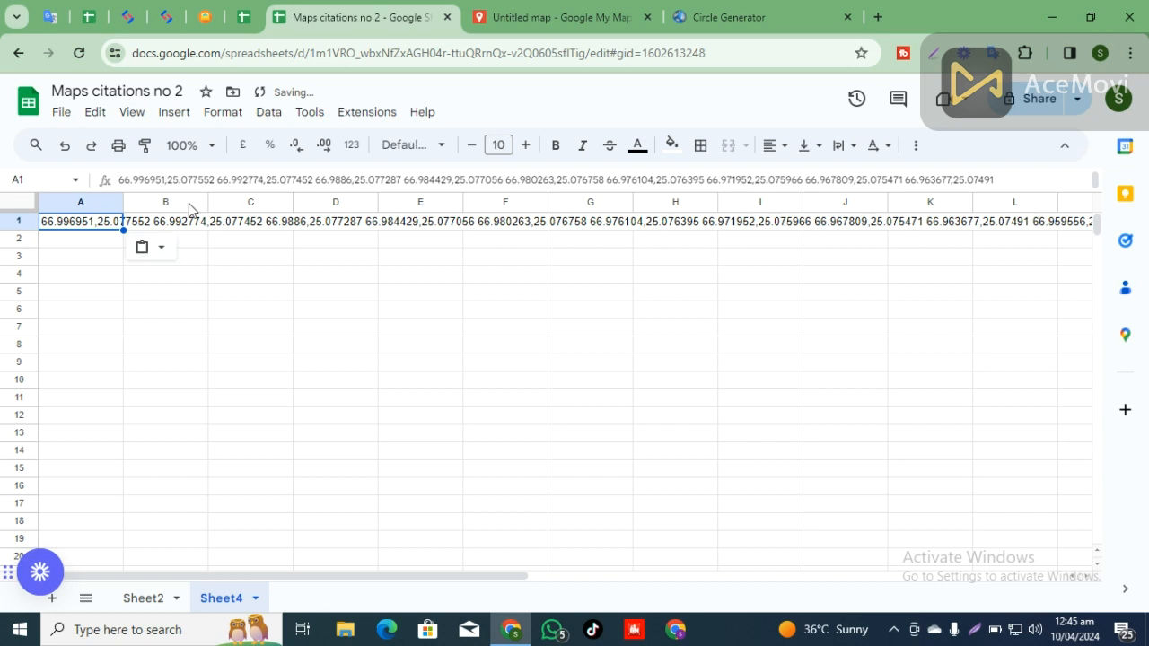
left_click(270, 114)
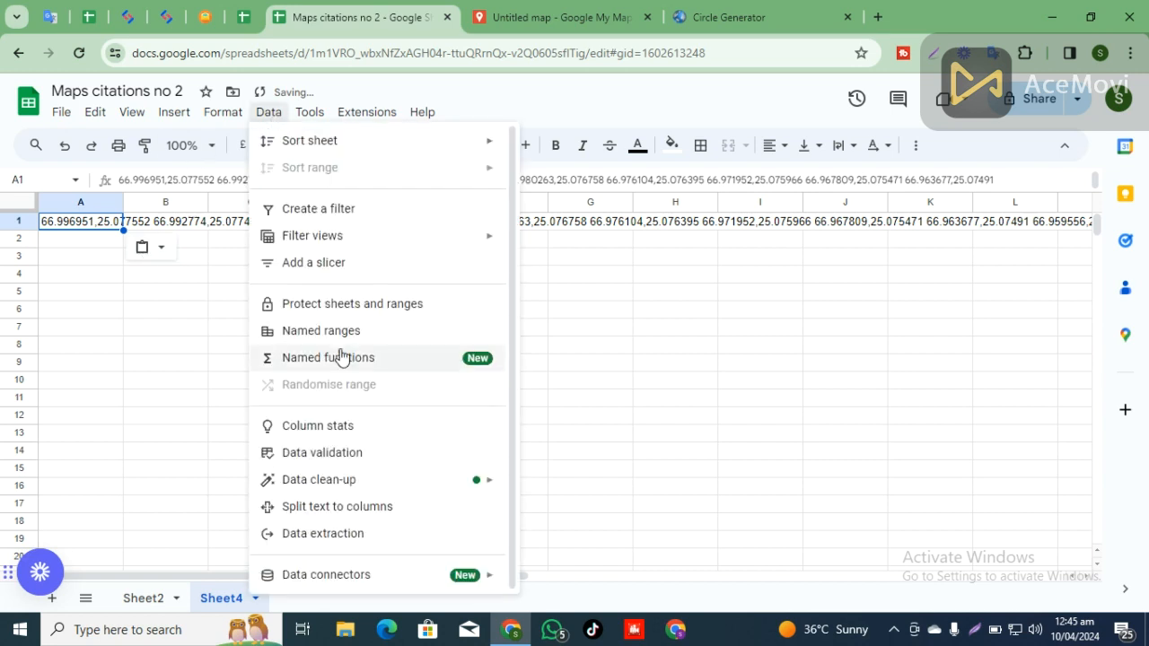
left_click(359, 508)
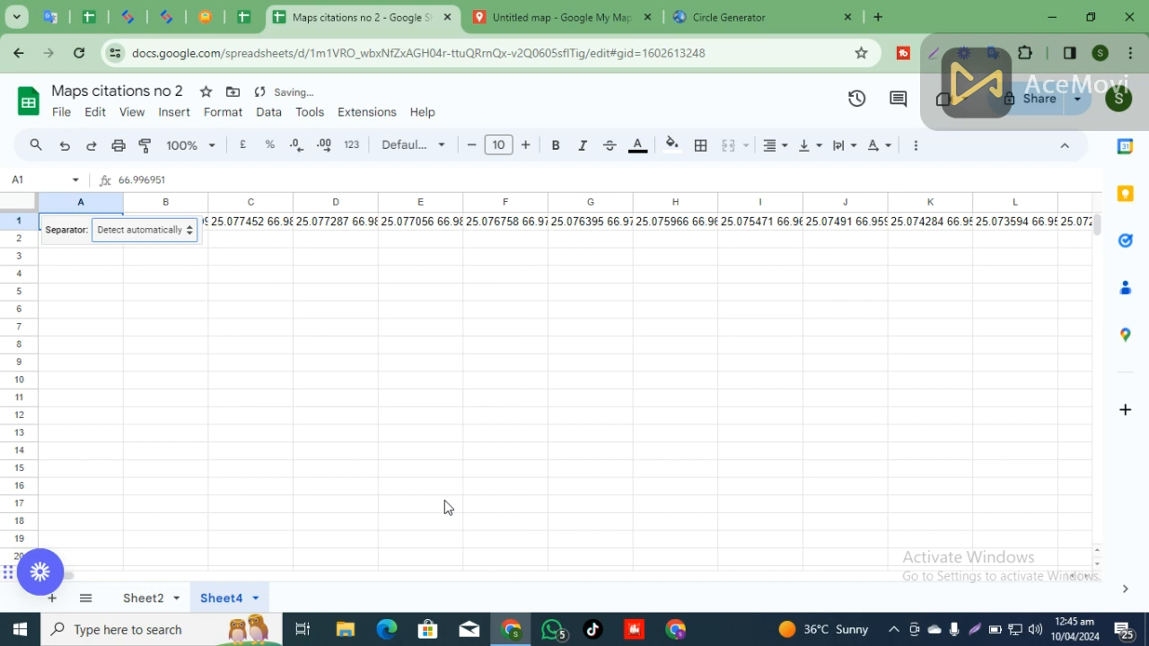
Step: Copy row 1 of the split 15-mile coordinates and paste it transposed as a column from cell A2
left_click(25, 220)
key("ctrl+c")
left_click(72, 241)
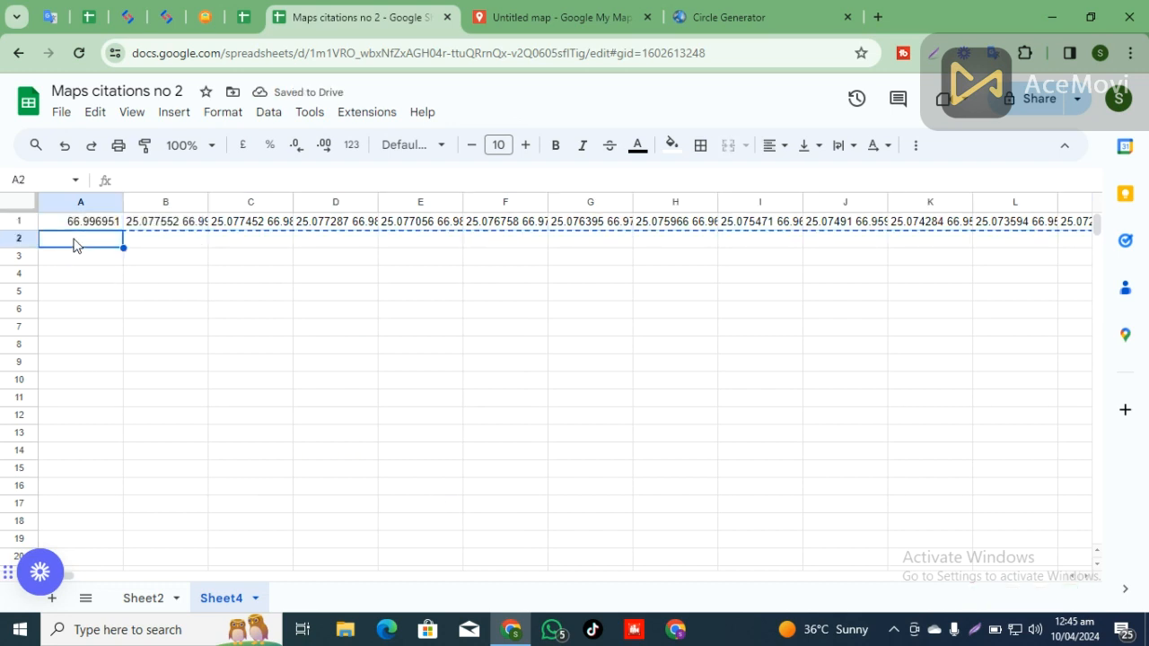
right_click(72, 241)
mouse_move(184, 242)
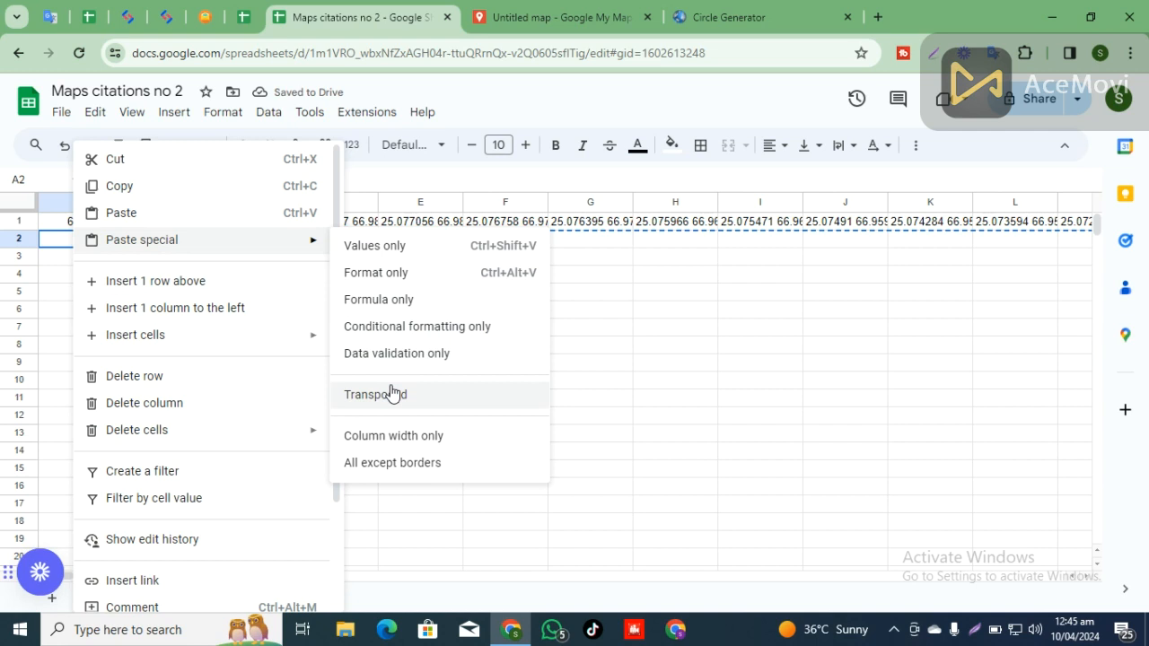
left_click(392, 392)
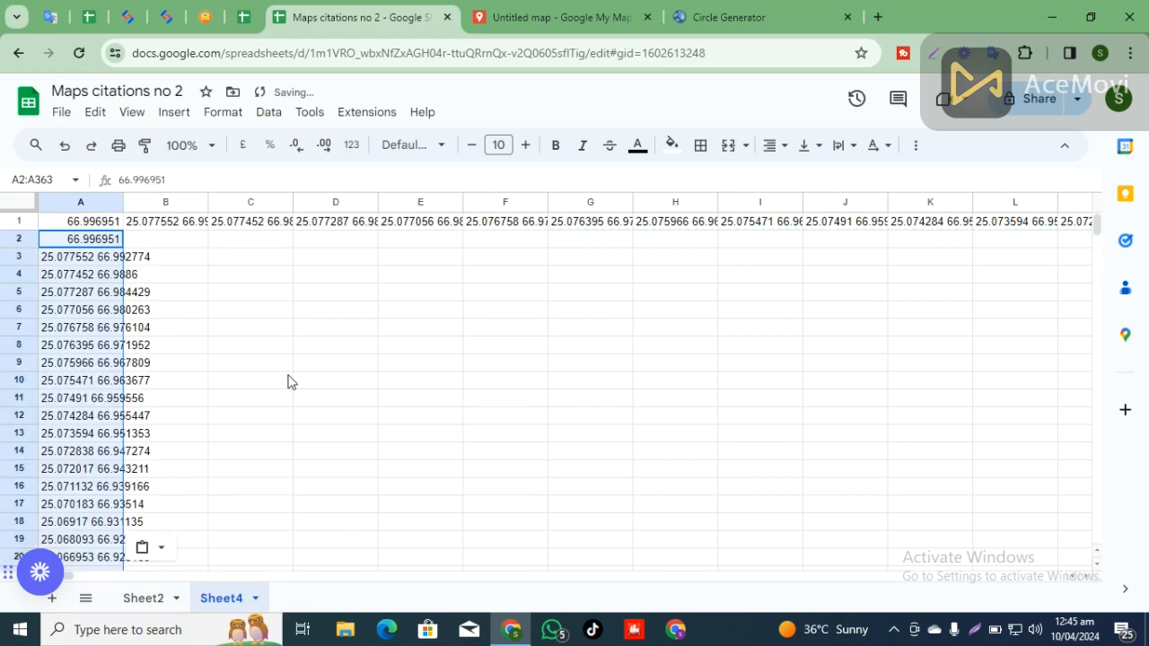
Step: Replace the Lognitude values in Sheet2, C2 through C363, with the transposed 15-mile coordinates, and delete Sheet4
left_click(143, 598)
key("ctrl+v")
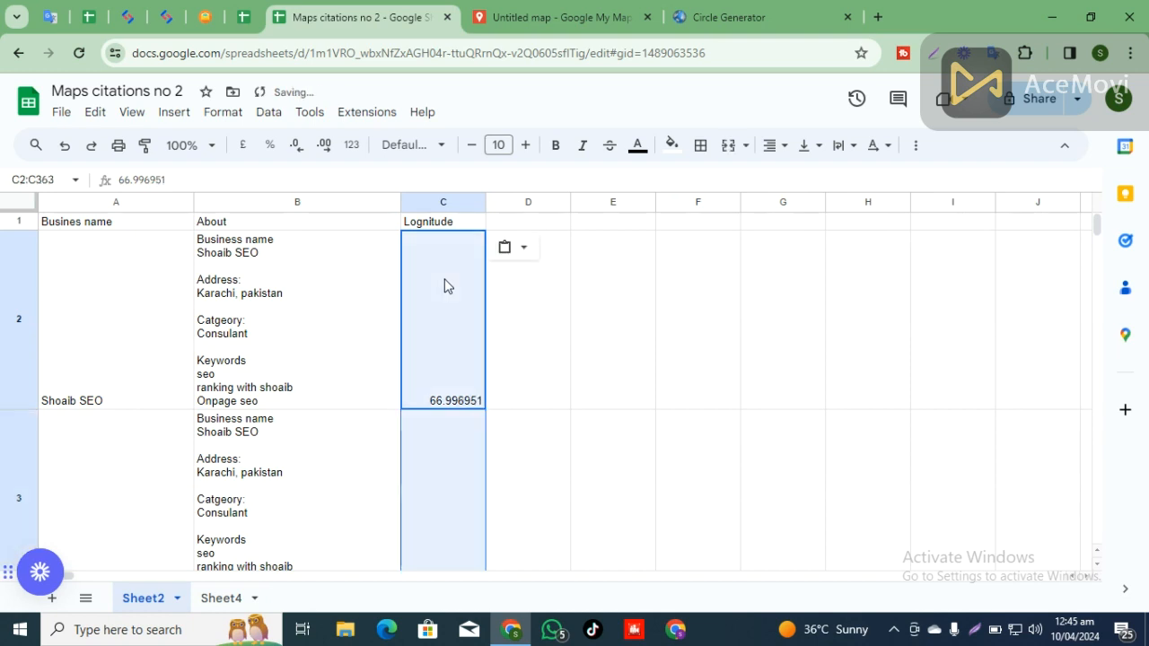
left_click(222, 599)
left_click(255, 598)
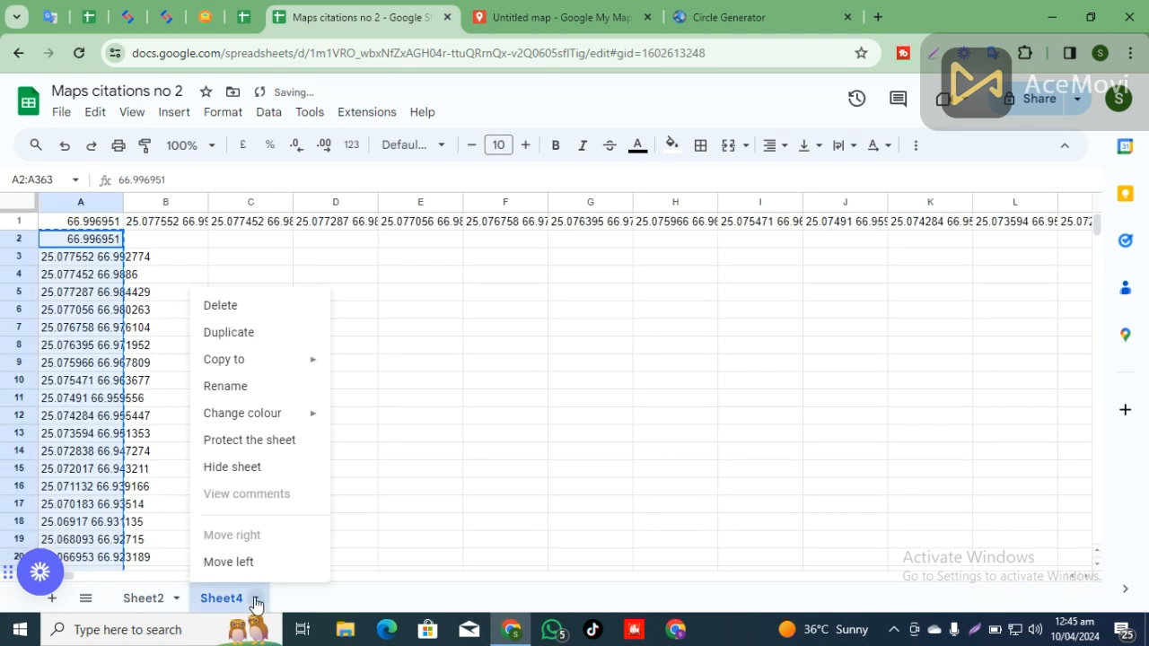
left_click(238, 309)
left_click(762, 383)
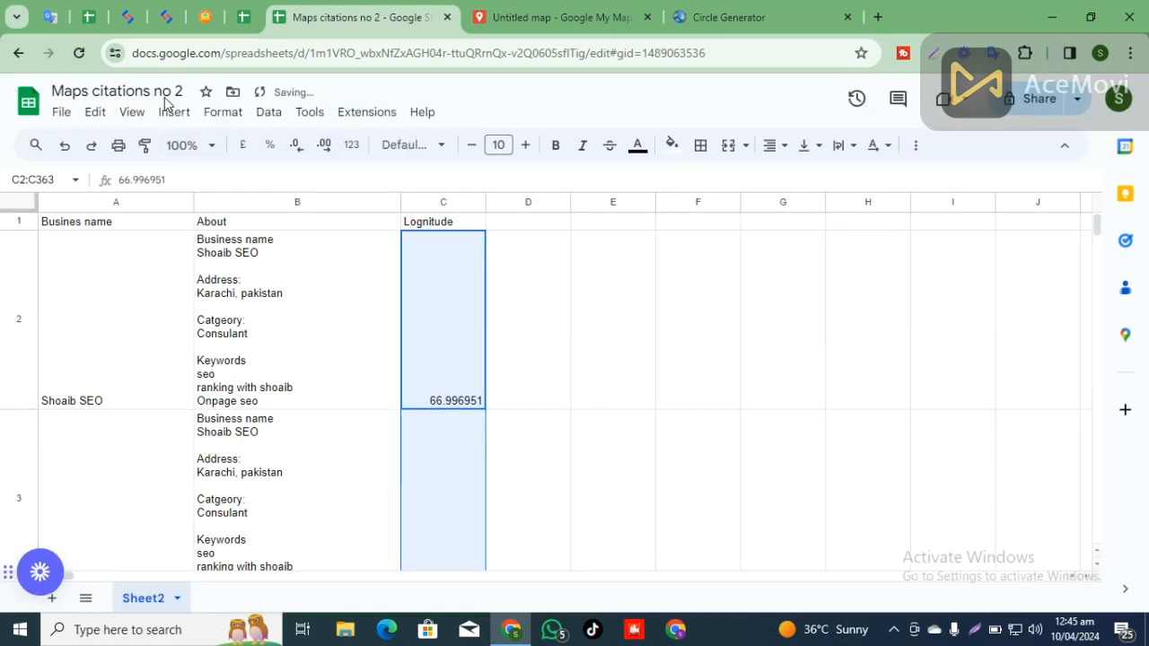
Step: Rename the spreadsheet as "Maps citations no 3"
left_click(169, 91)
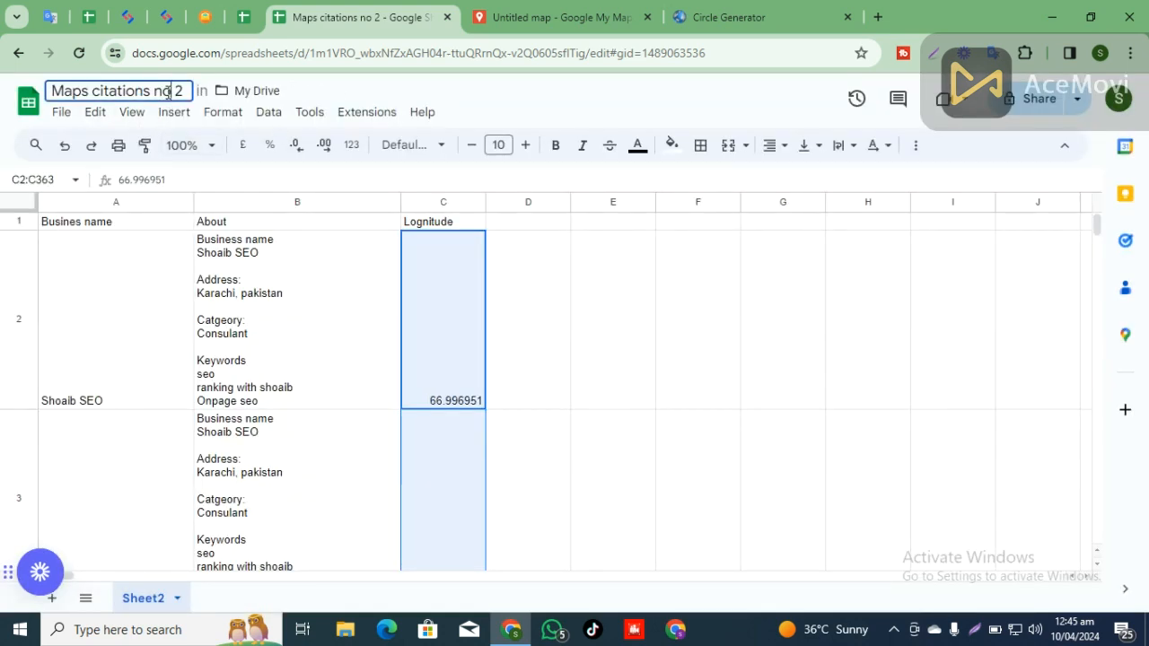
key("BackSpace")
type("3")
Step: Check the spreadsheet after a brief switch to the map, and reload its page
left_click(556, 17)
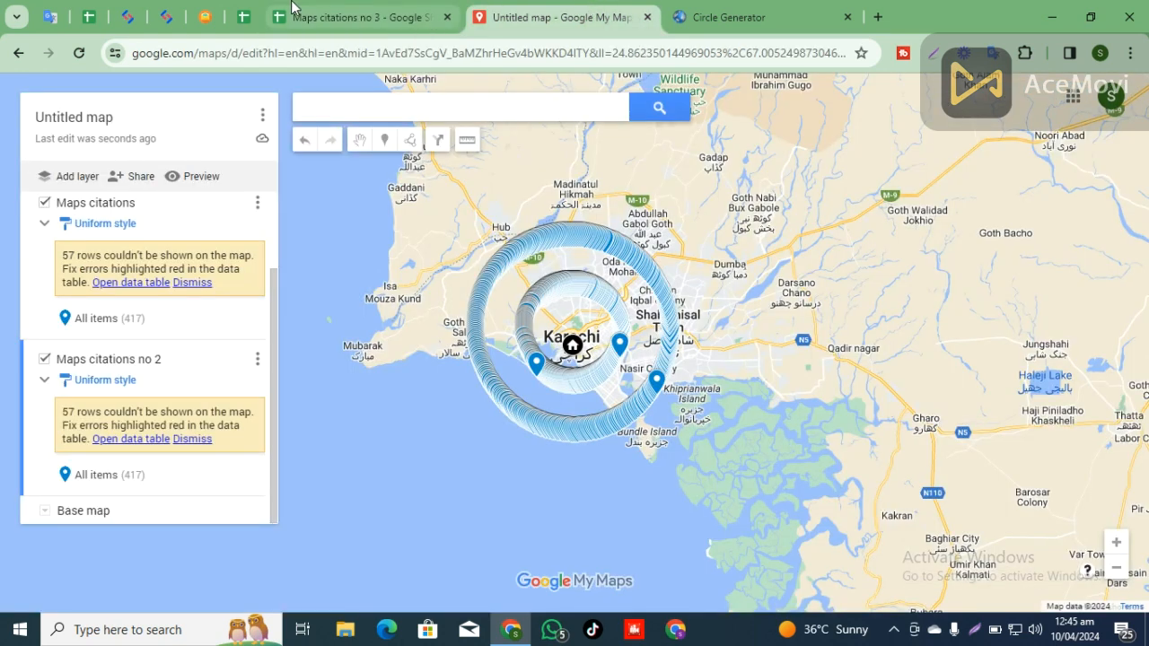
left_click(359, 17)
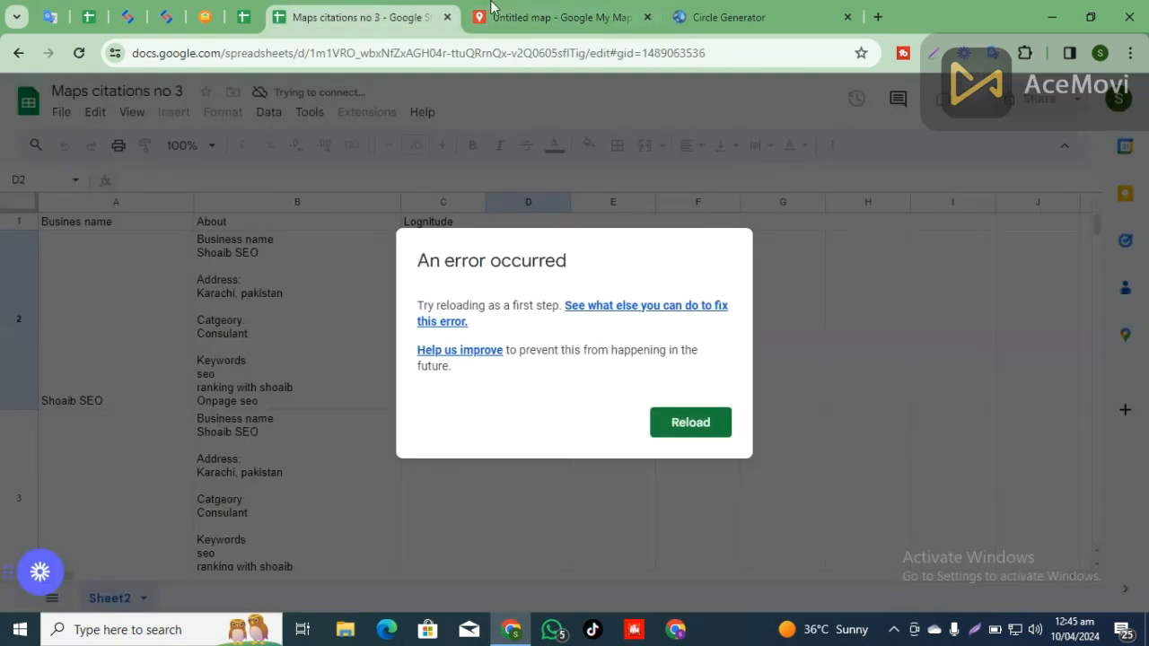
left_click(687, 427)
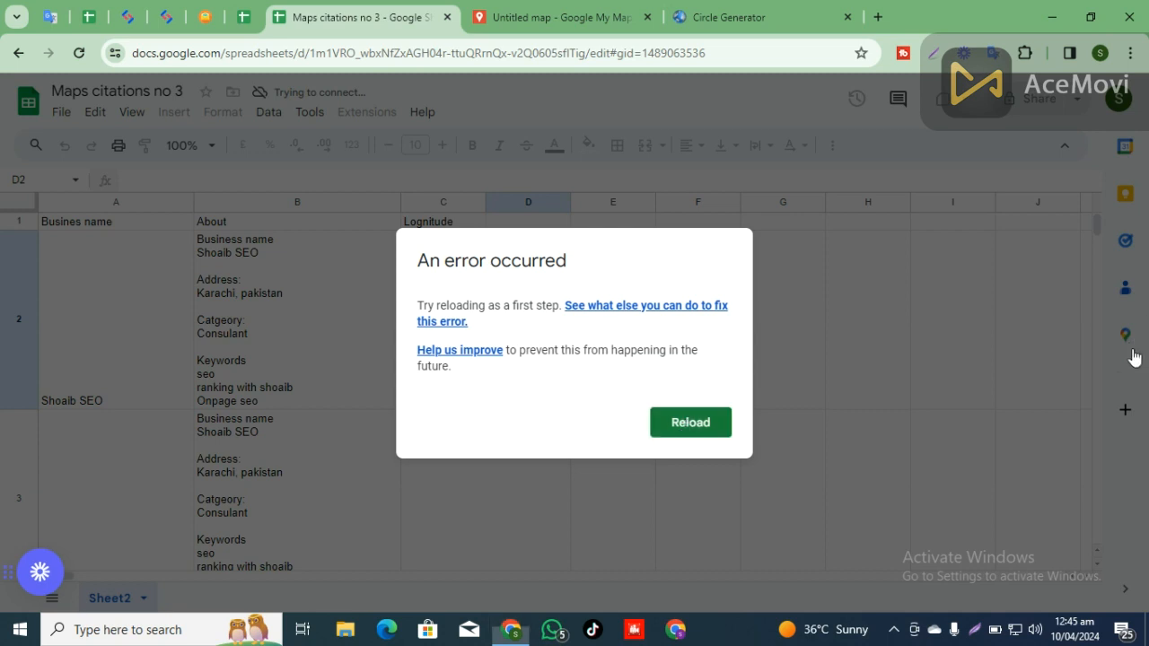
Step: Switch to the map, add a new layer, and choose the "Maps citations no 3" spreadsheet from Google Drive to import into it
left_click(501, 11)
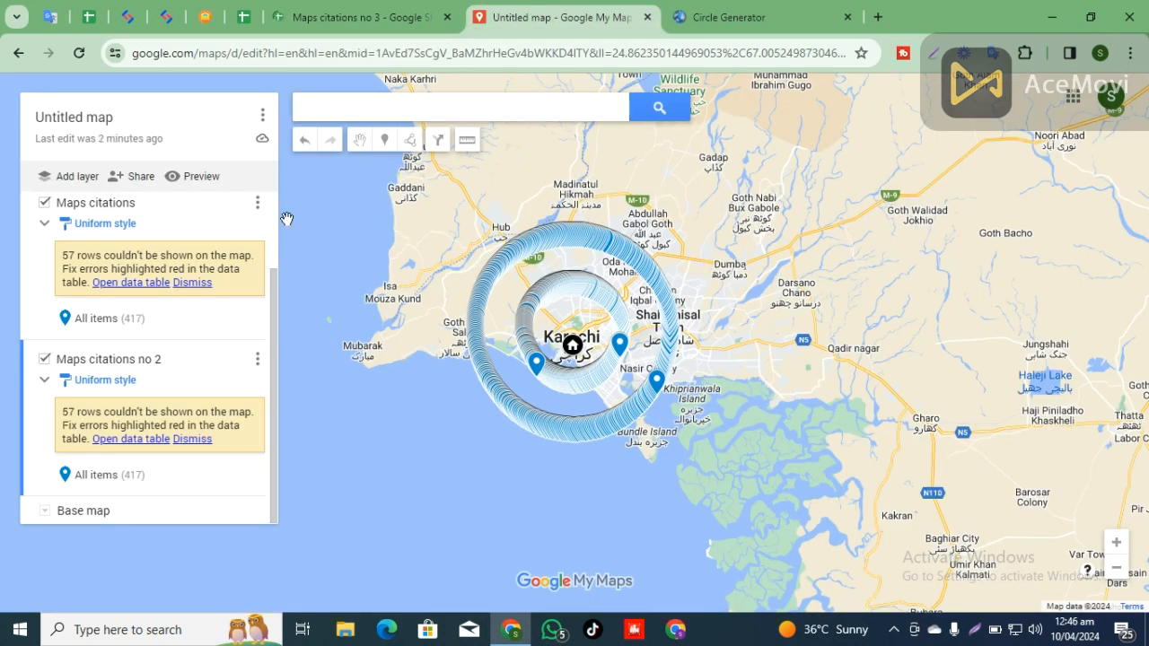
left_click(65, 179)
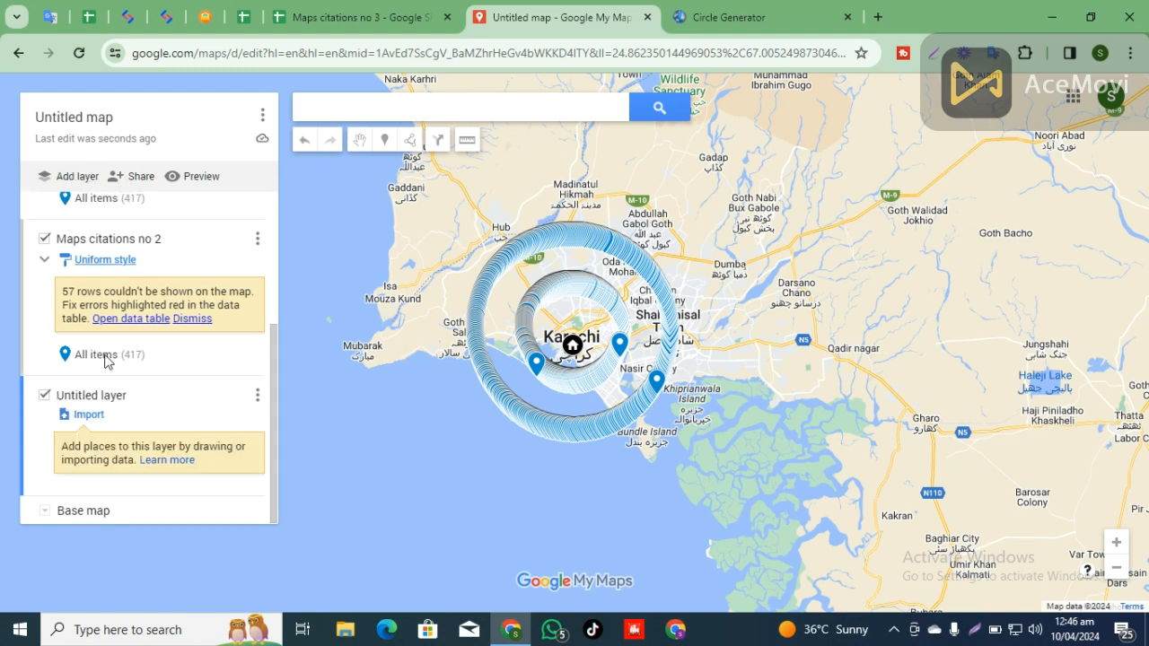
left_click(89, 415)
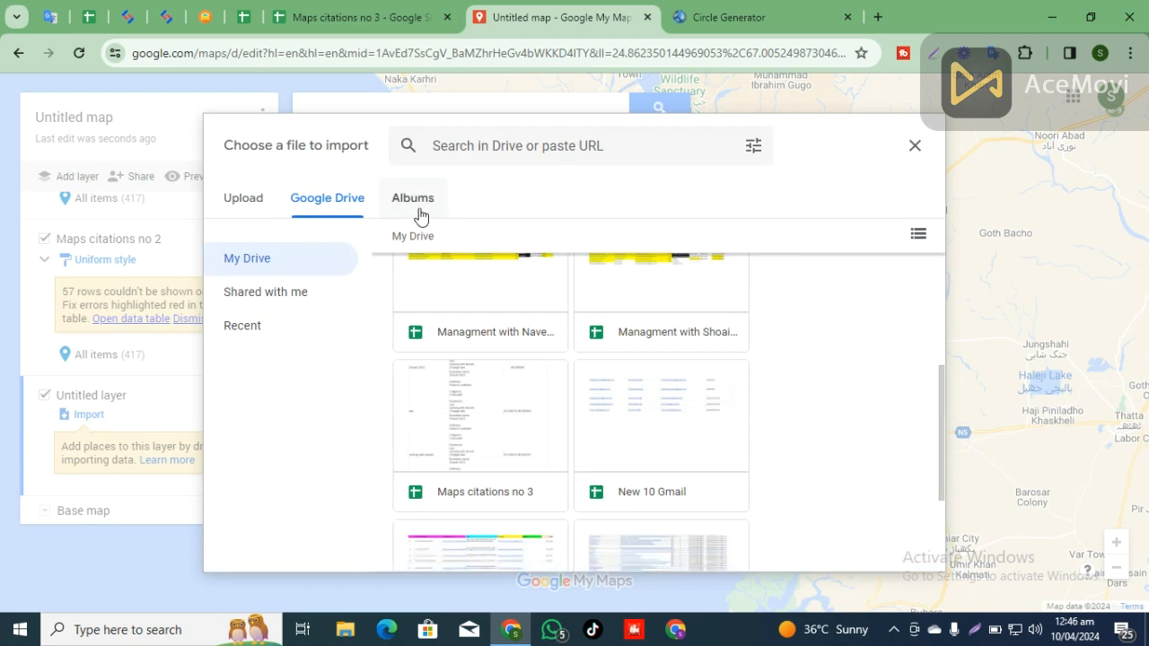
left_click(521, 496)
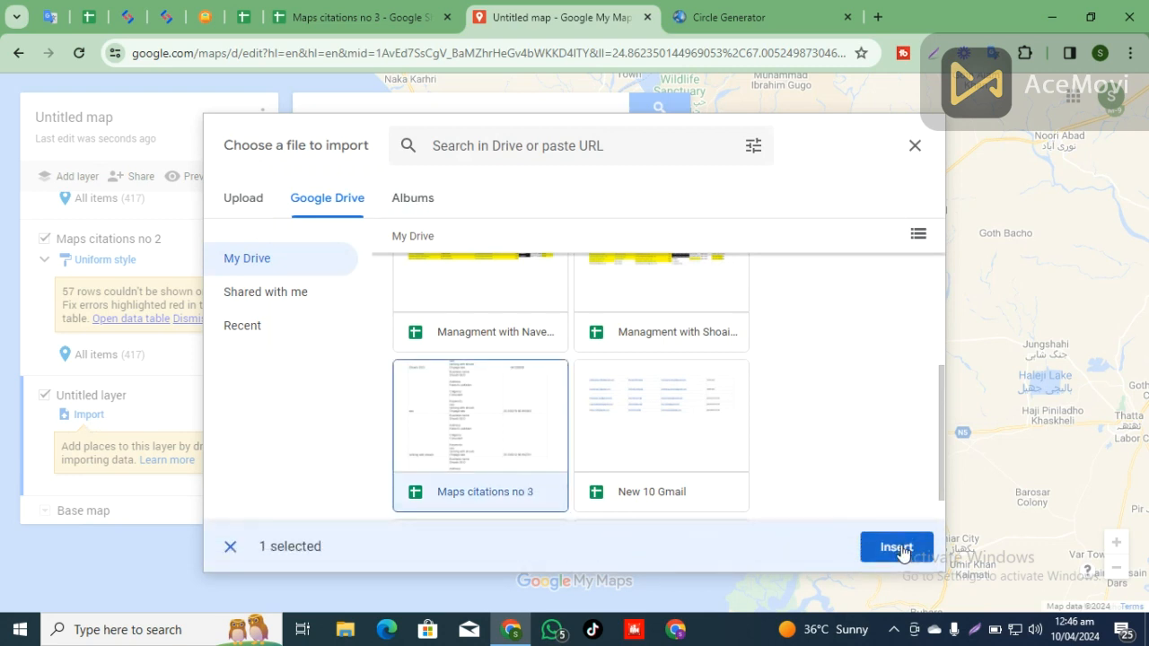
left_click(898, 551)
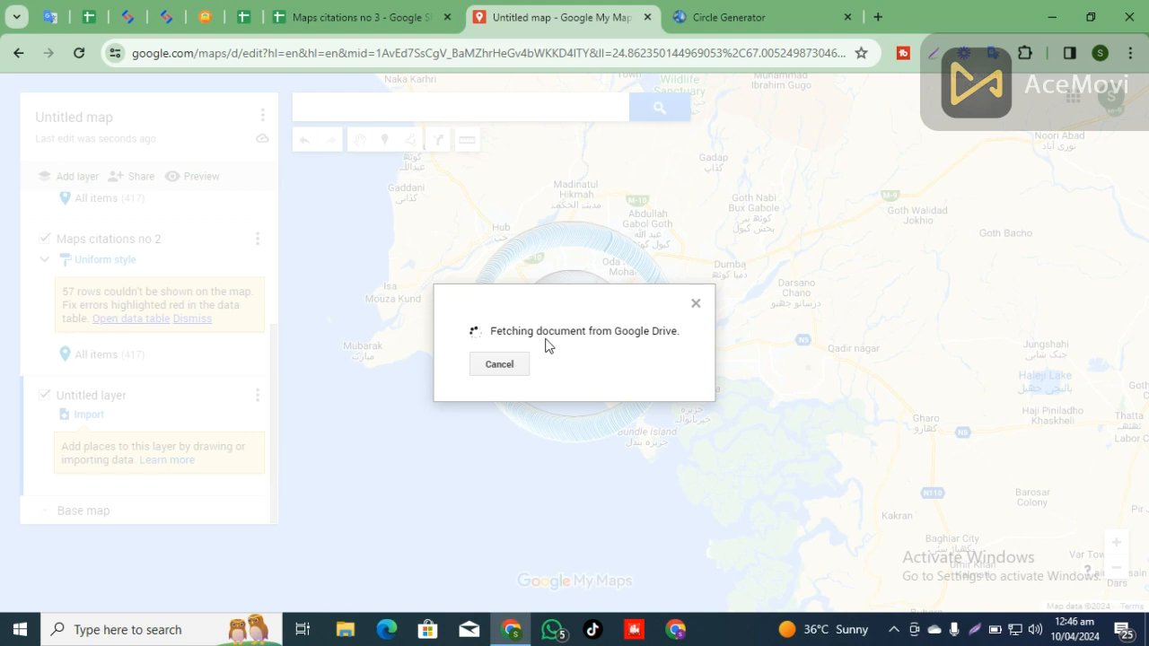
Step: Position the placemarks by Busines name, About and Lognitude, using the Latitude,Longitude order, choose the marker title column, and finish the import
left_click(411, 351)
left_click(411, 372)
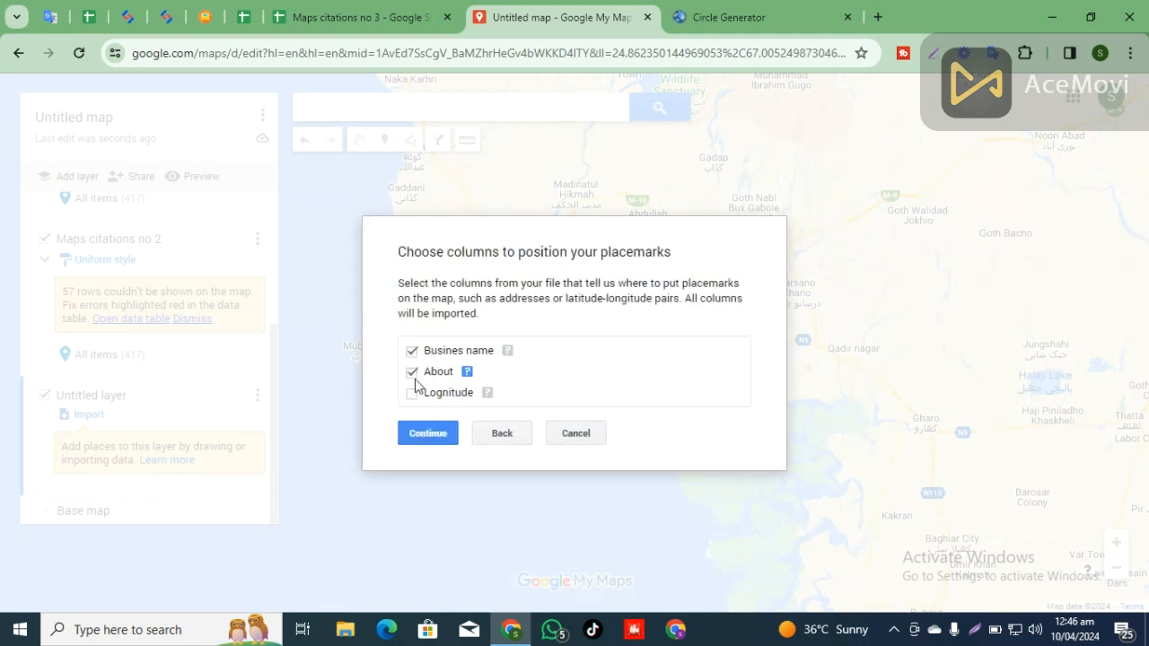
left_click(412, 393)
left_click(508, 409)
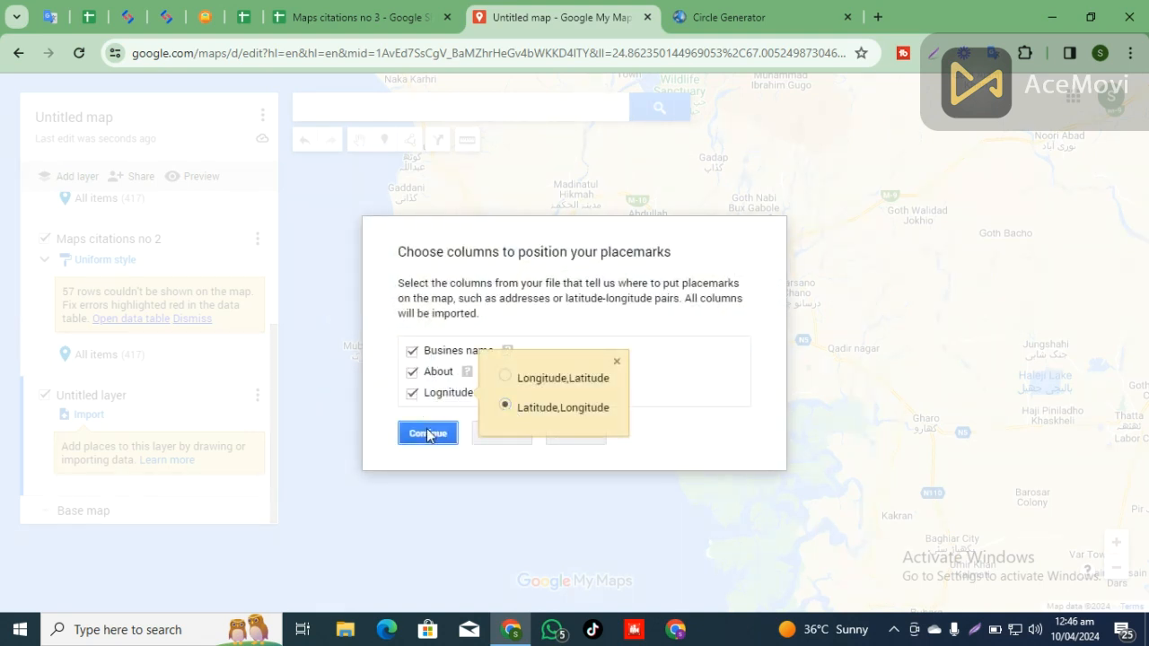
left_click(428, 433)
left_click(431, 347)
left_click(429, 427)
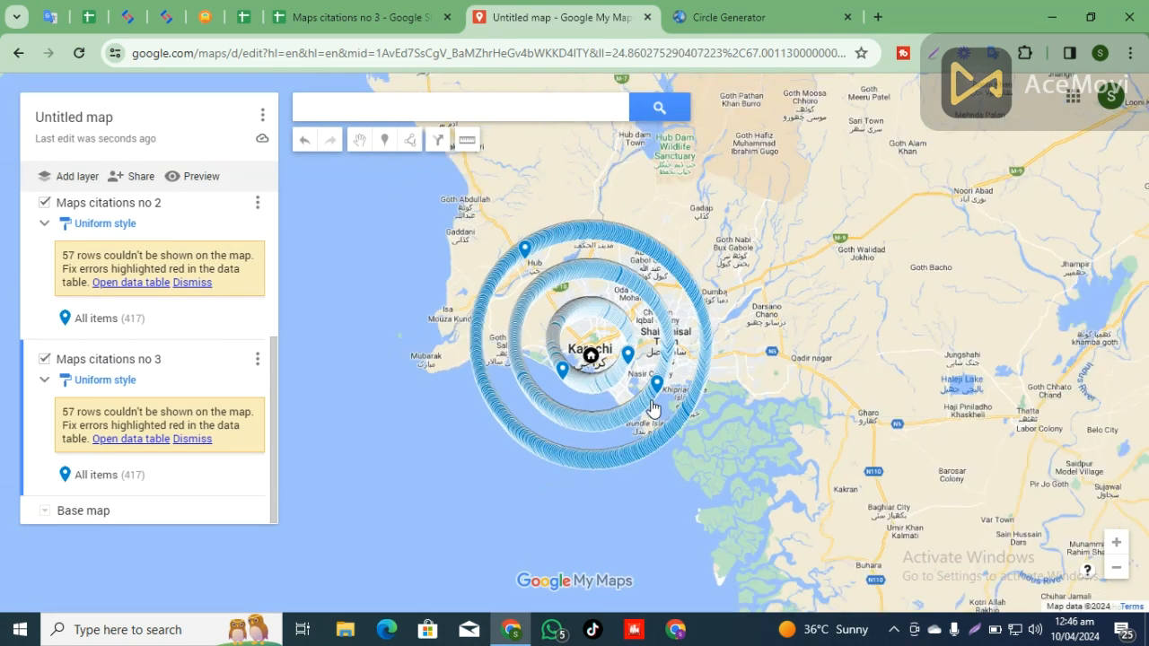
Step: Style the "Maps citations" layer by the Busines name column and set its labels to Busines name
scroll(652, 408, "down", 1)
scroll(152, 350, "up", 3)
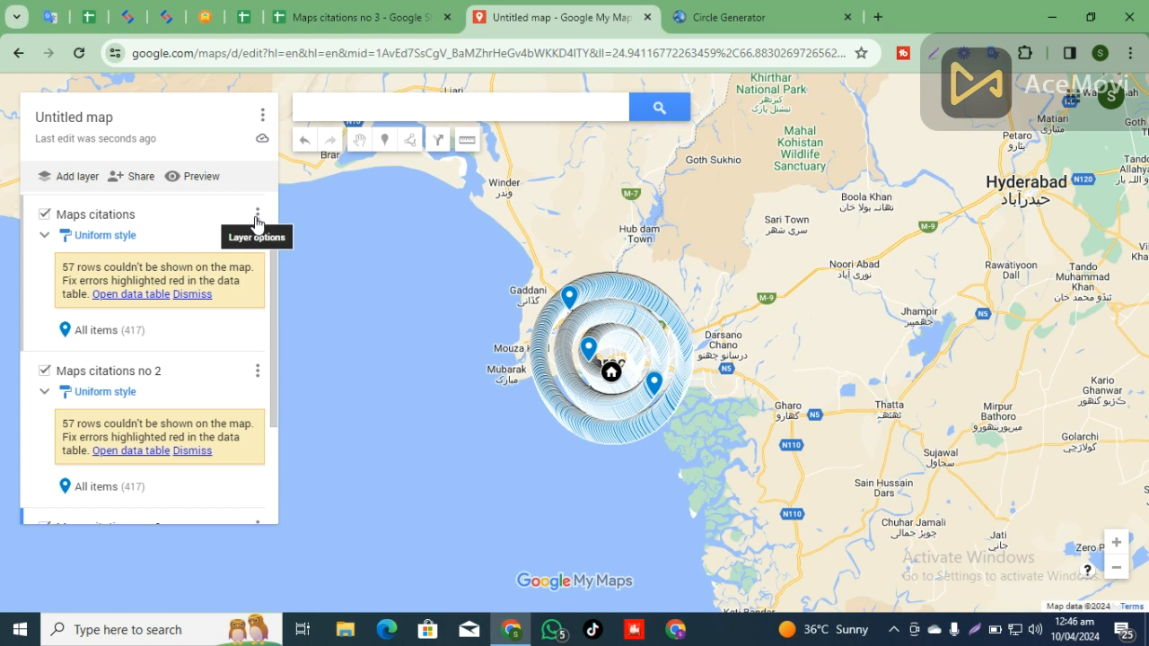
left_click(99, 237)
left_click(148, 247)
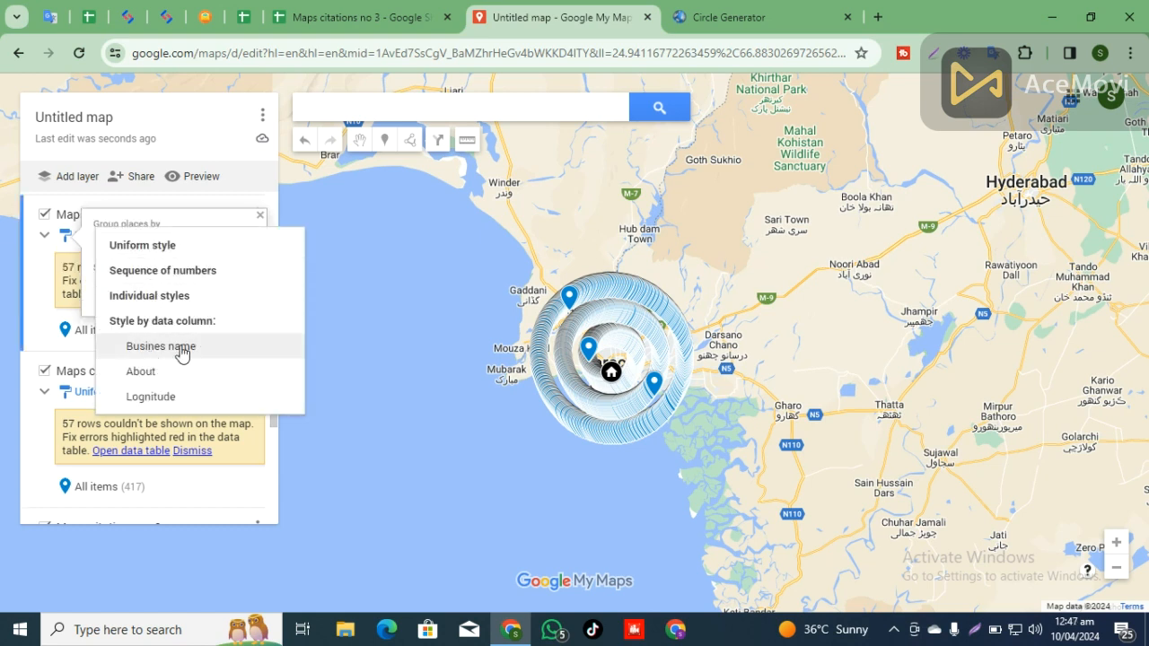
left_click(179, 348)
left_click(158, 375)
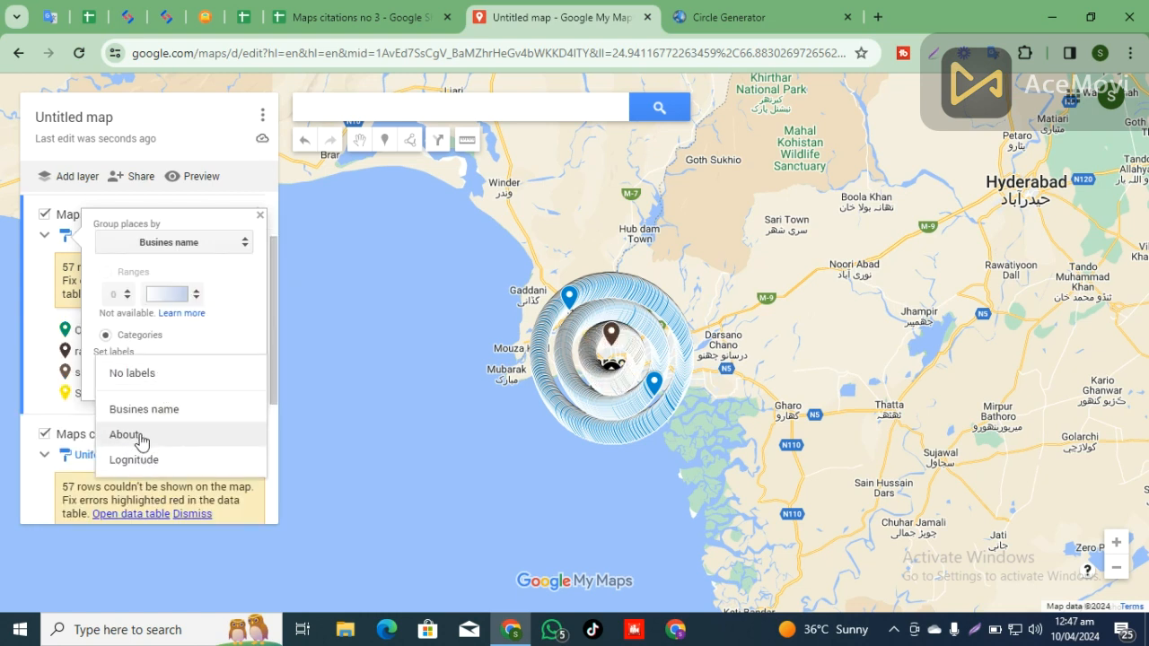
left_click(167, 410)
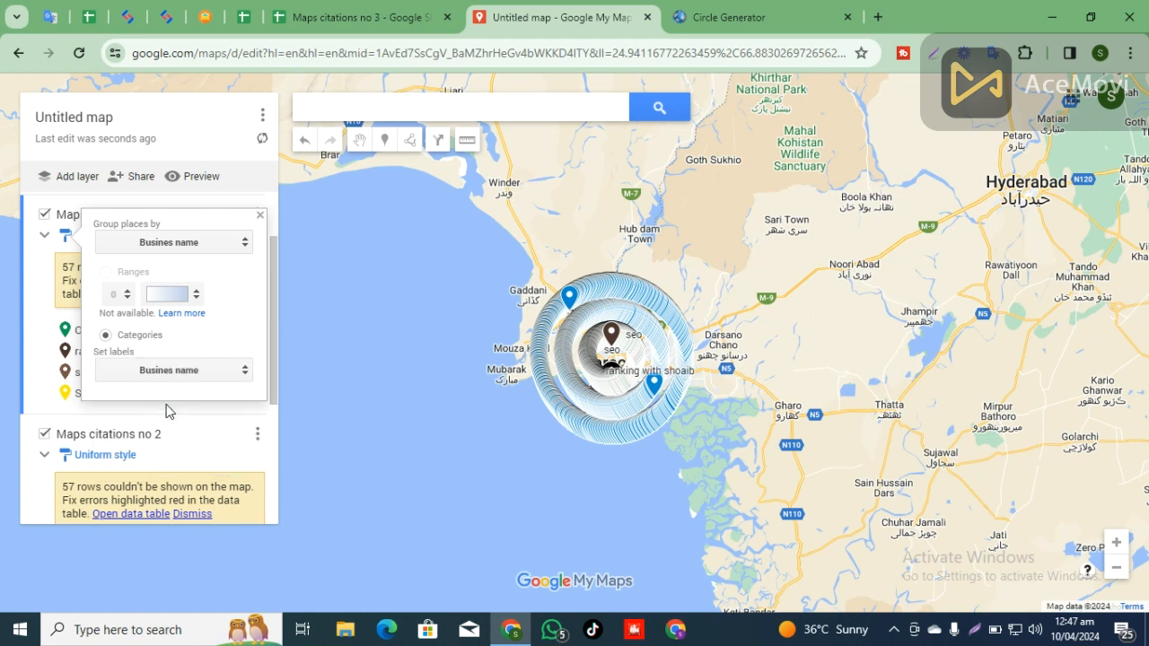
left_click(259, 216)
Step: Set the "Maps citations no 2" layer's labels to Busines name and group its places by the Busines name column
scroll(126, 413, "down", 2)
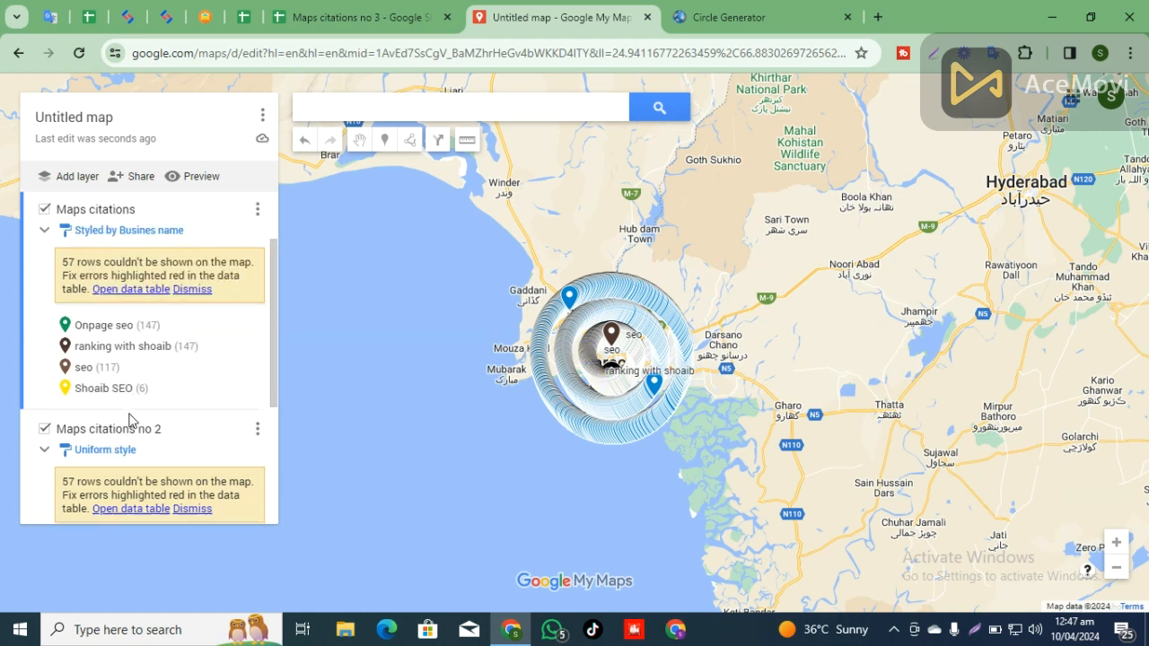
left_click(108, 372)
left_click(118, 426)
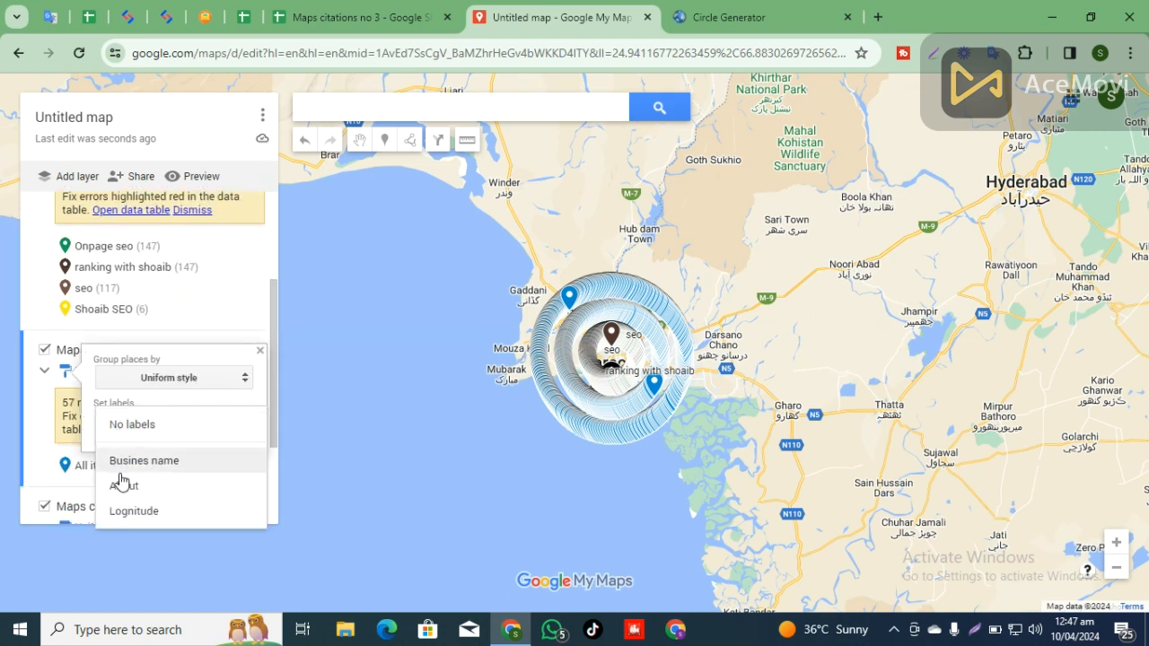
left_click(148, 463)
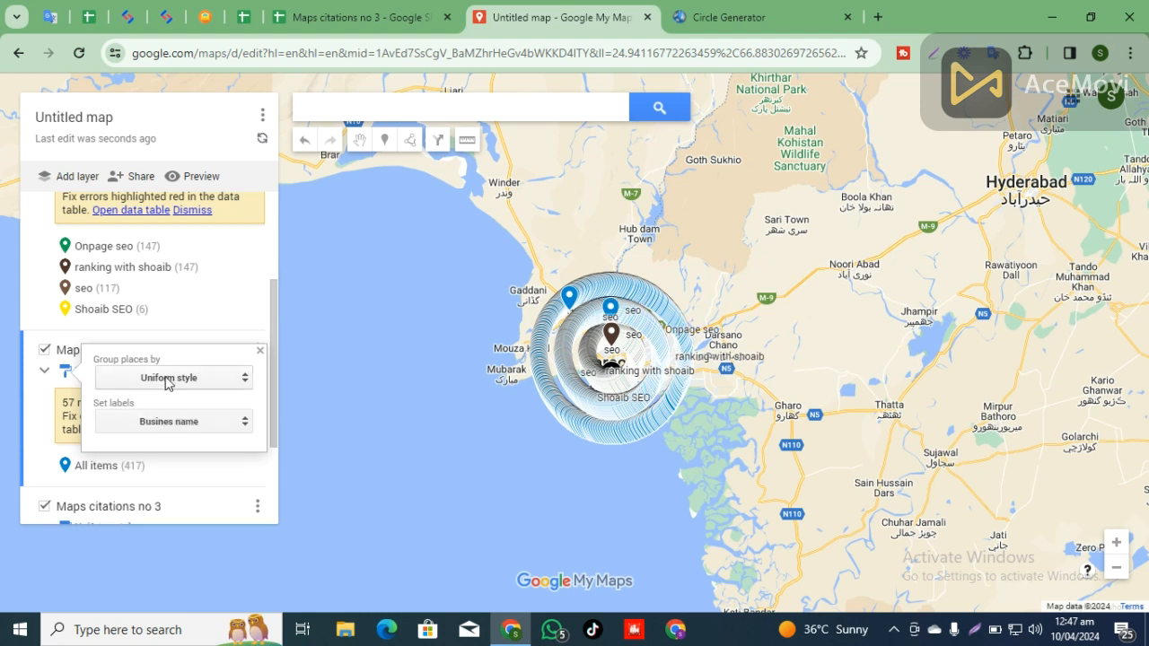
left_click(164, 380)
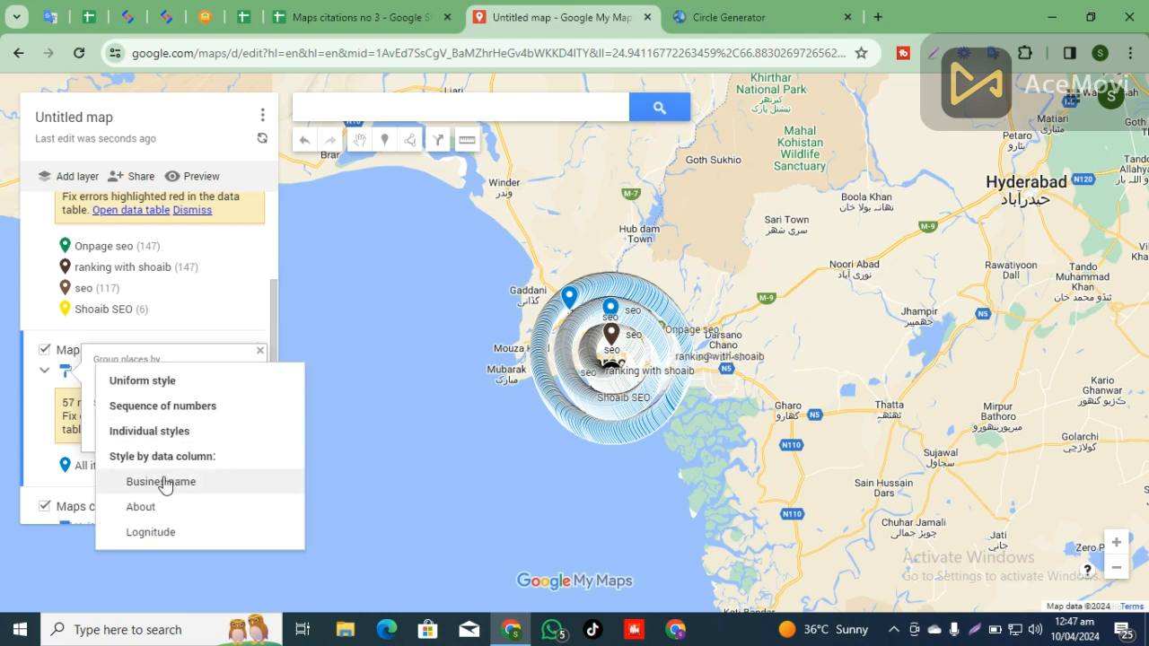
left_click(164, 482)
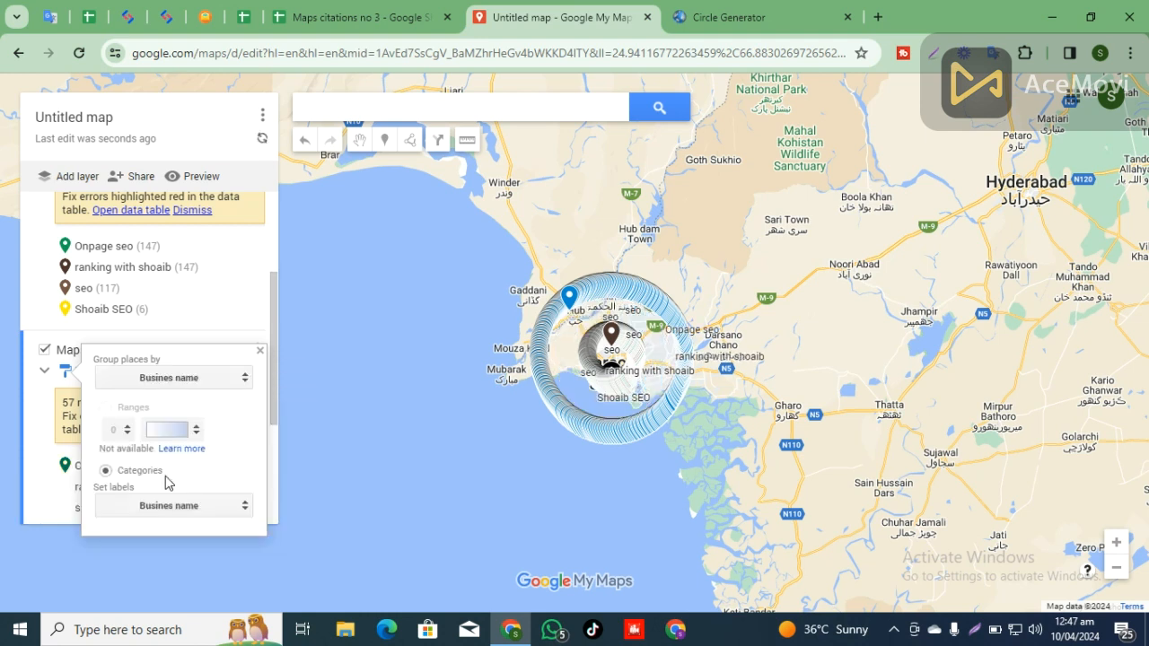
left_click(260, 352)
Step: Label the "Maps citations no 3" layer's places by Busines name and group them by the Busines name column
scroll(144, 430, "down", 2)
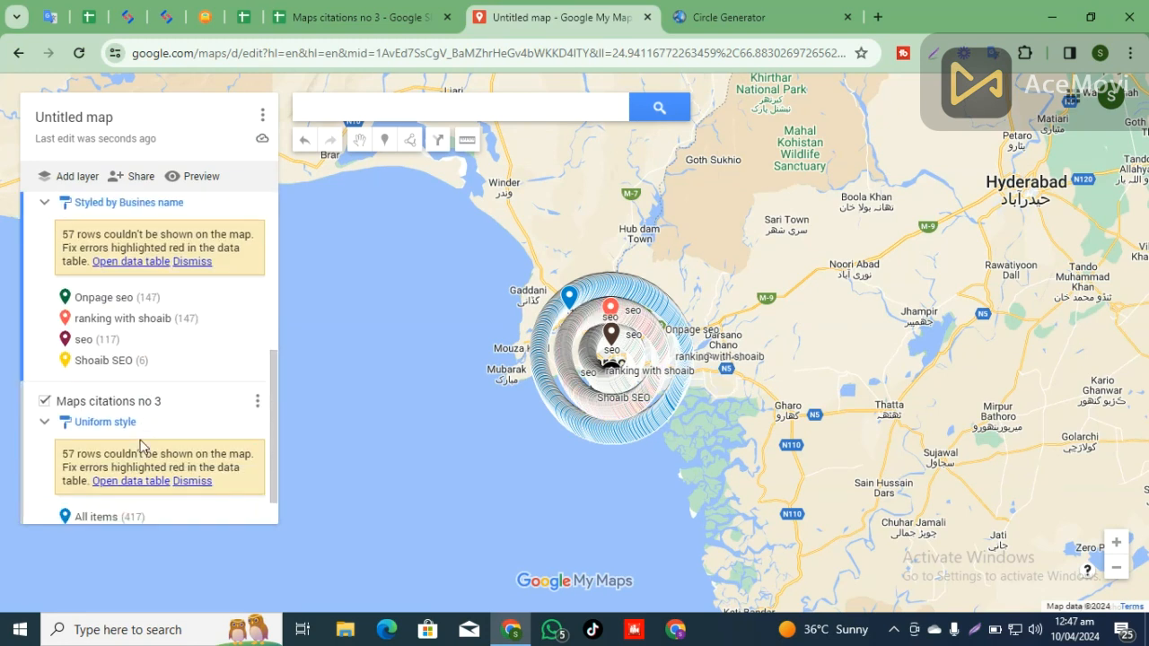
left_click(135, 426)
left_click(143, 472)
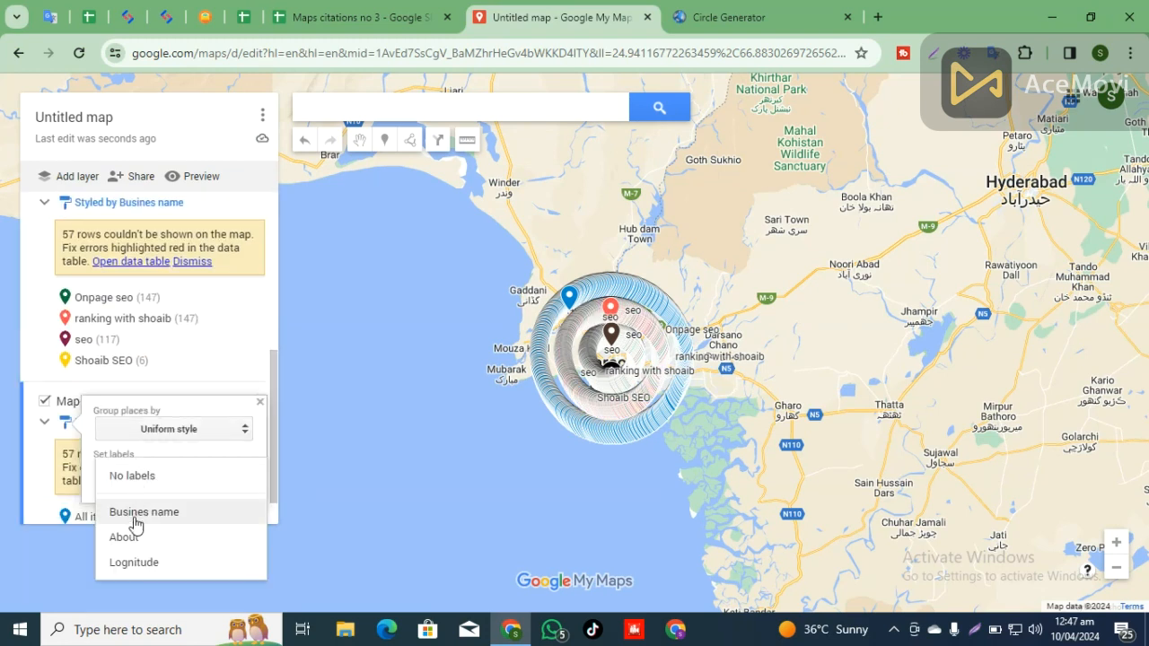
left_click(144, 511)
left_click(183, 429)
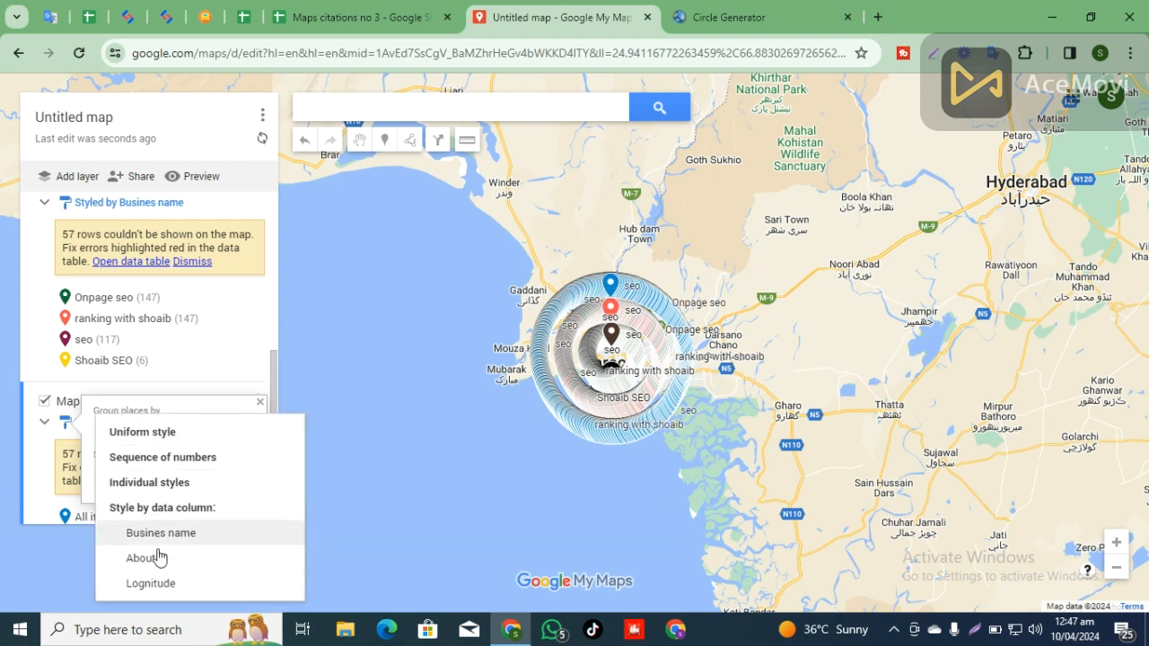
left_click(158, 558)
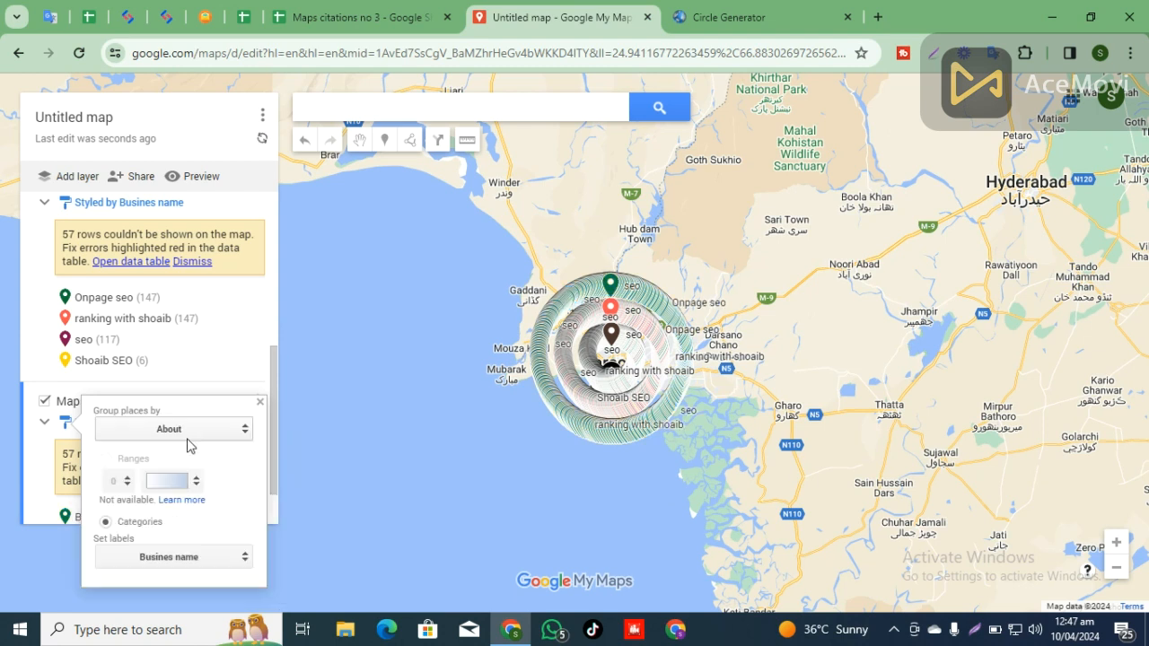
left_click(190, 434)
left_click(189, 411)
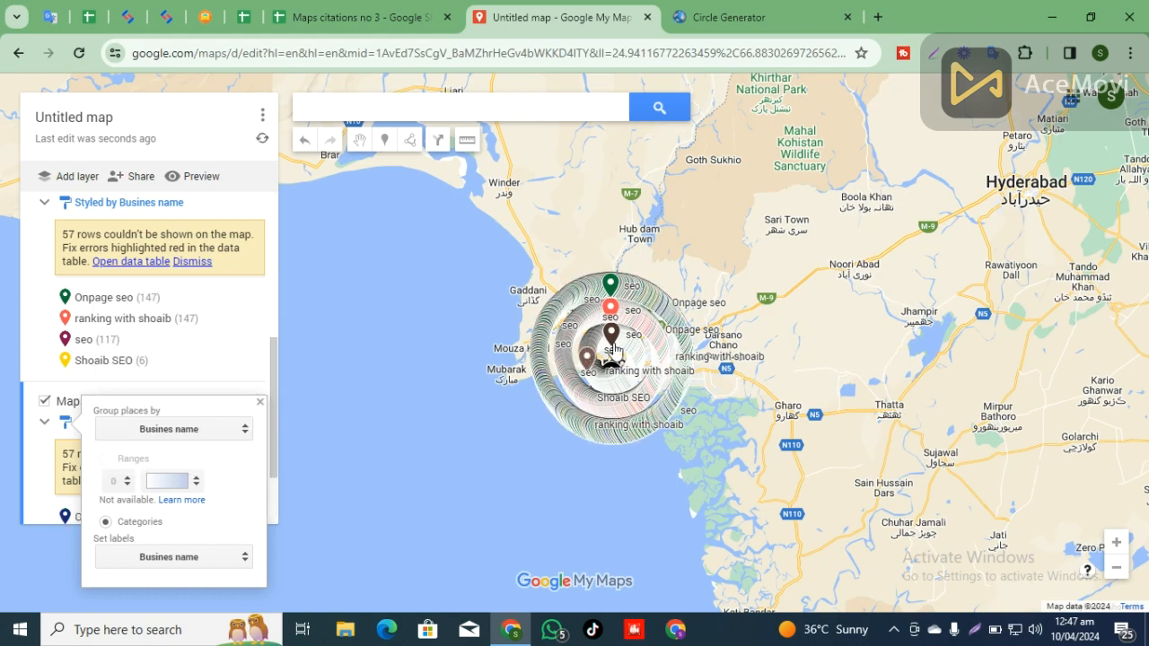
scroll(614, 352, "up", 3)
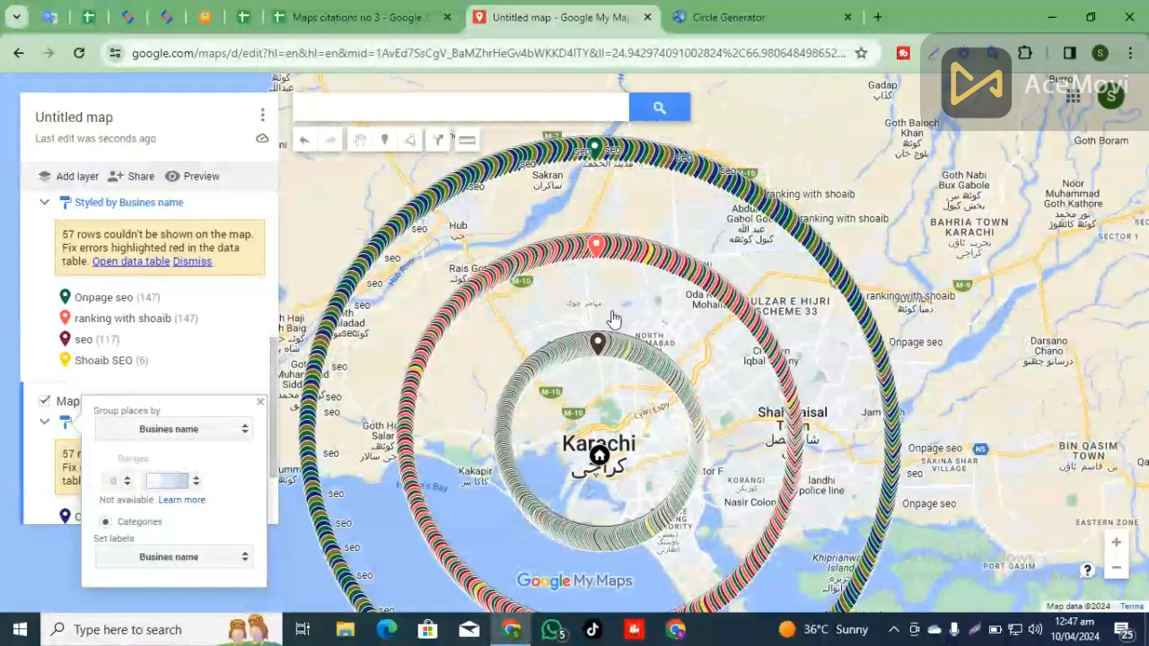
scroll(710, 359, "down", 2)
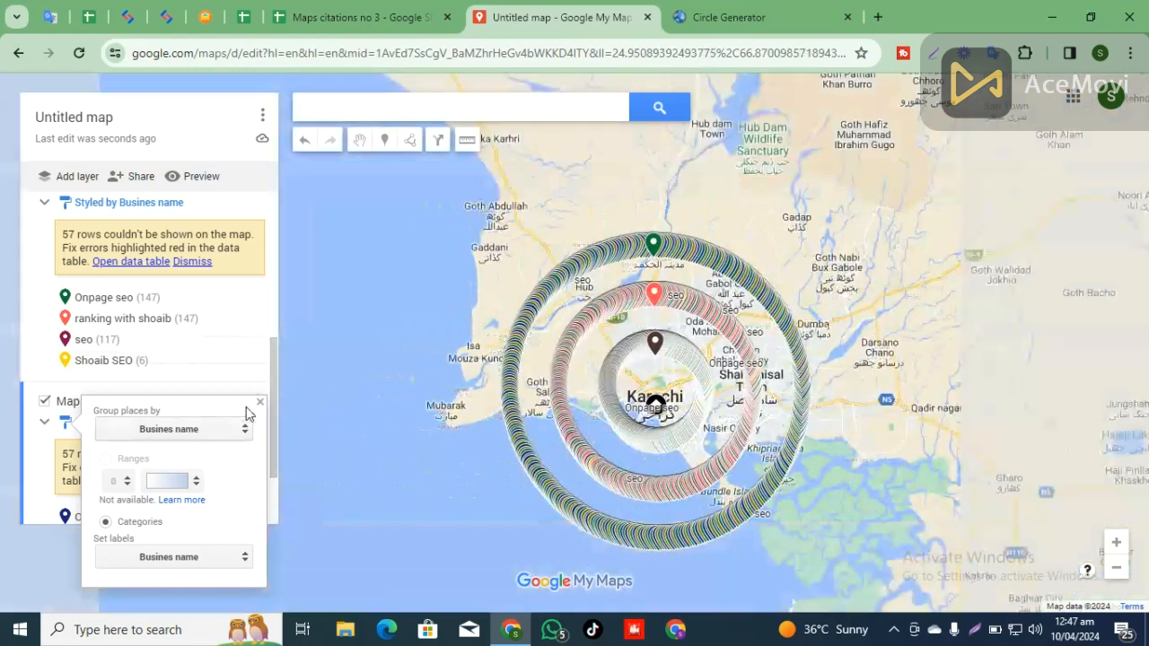
left_click(260, 403)
Step: Copy the business name from the spreadsheet and save it as the map title, "Shoaib SEO"
left_click(73, 120)
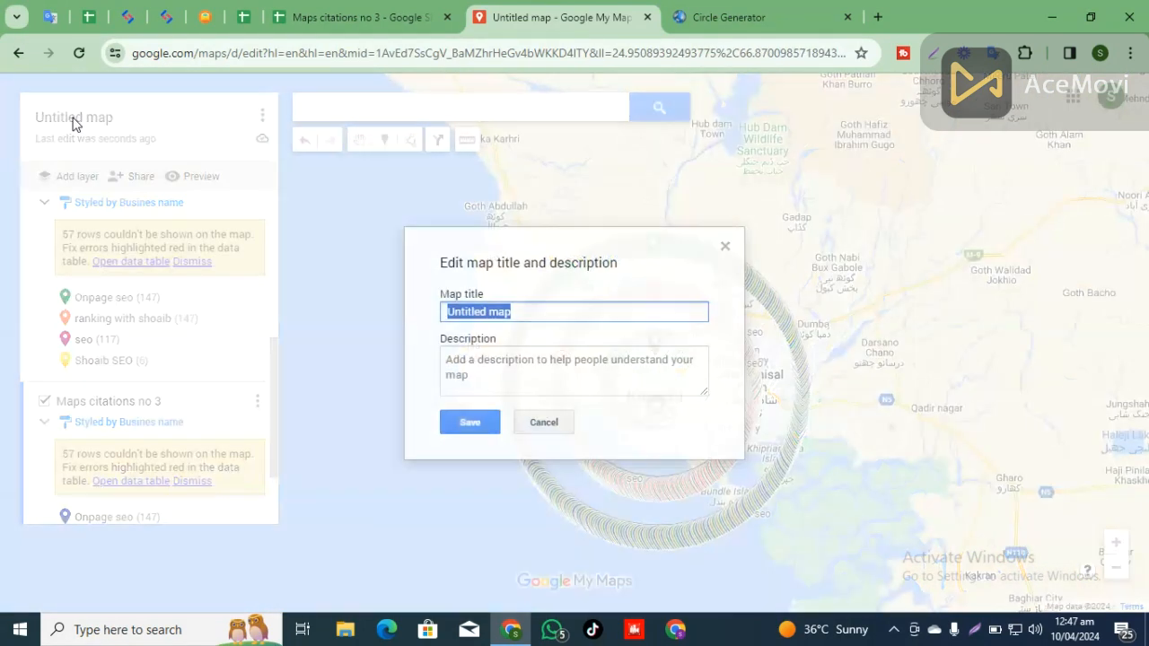
left_click(368, 17)
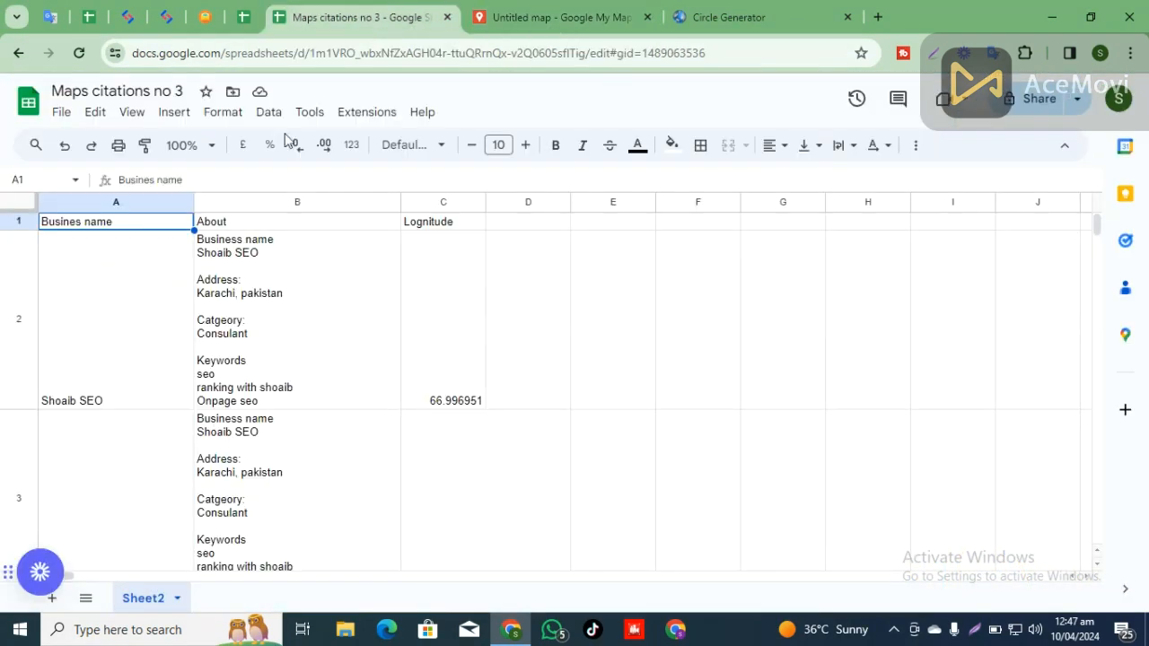
left_click(123, 405)
left_click(680, 9)
left_click(525, 13)
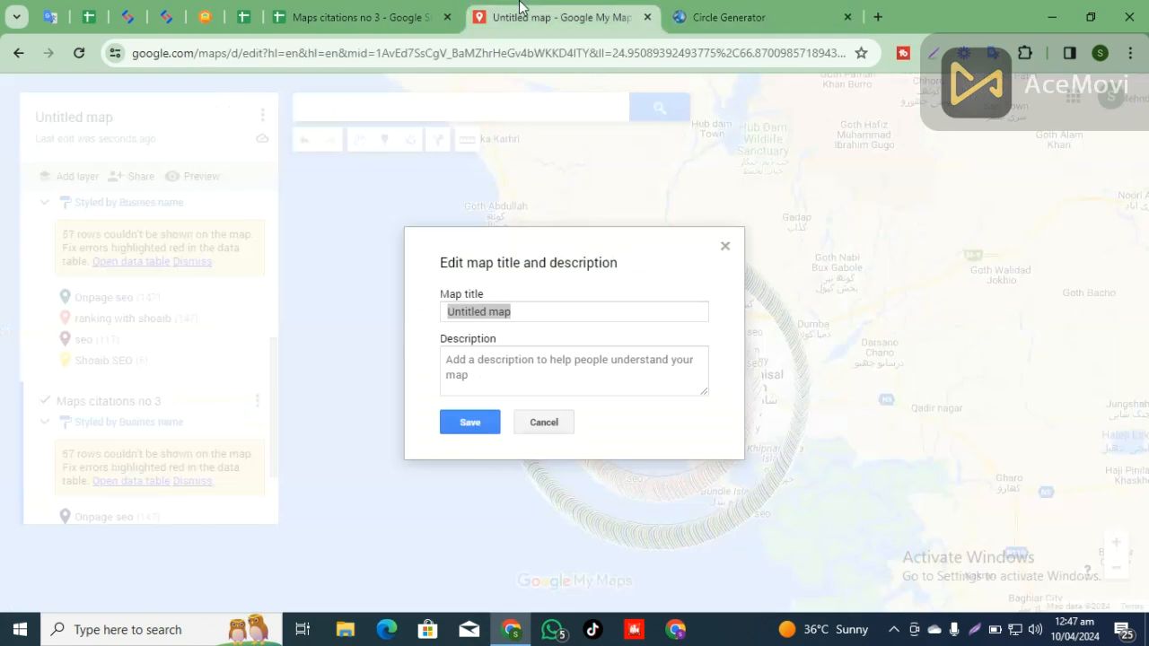
type("Shoaib SEO")
left_click(483, 428)
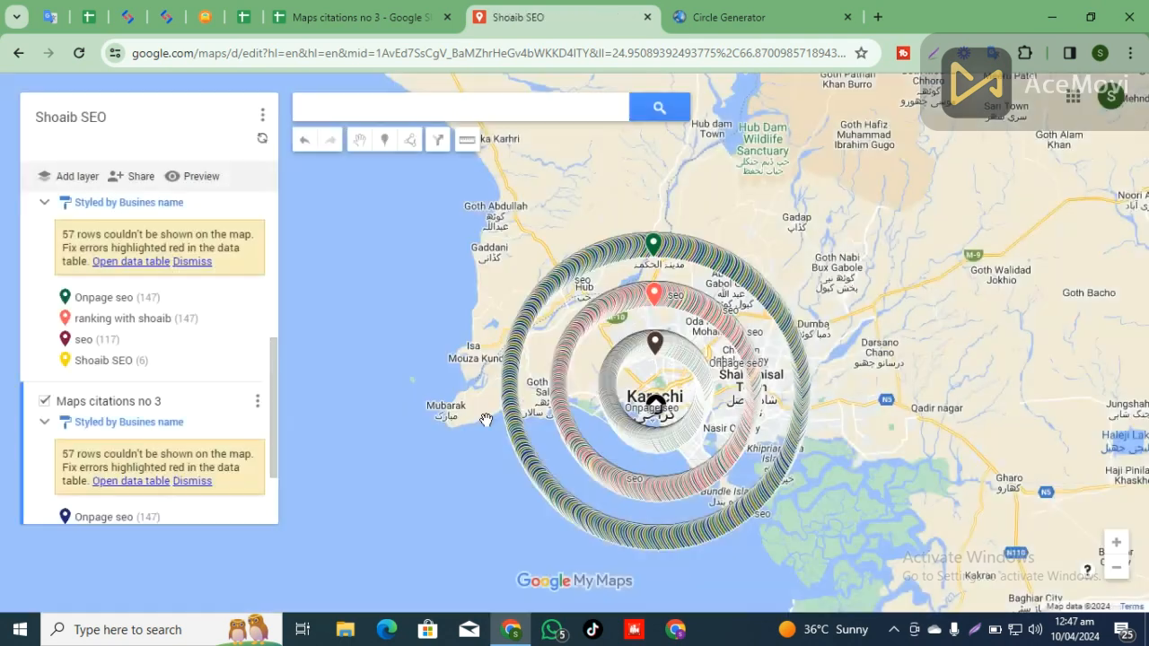
Step: Review the map's link sharing and Drive access settings, and close them without changing anything
scroll(105, 357, "down", 1)
scroll(104, 357, "up", 2)
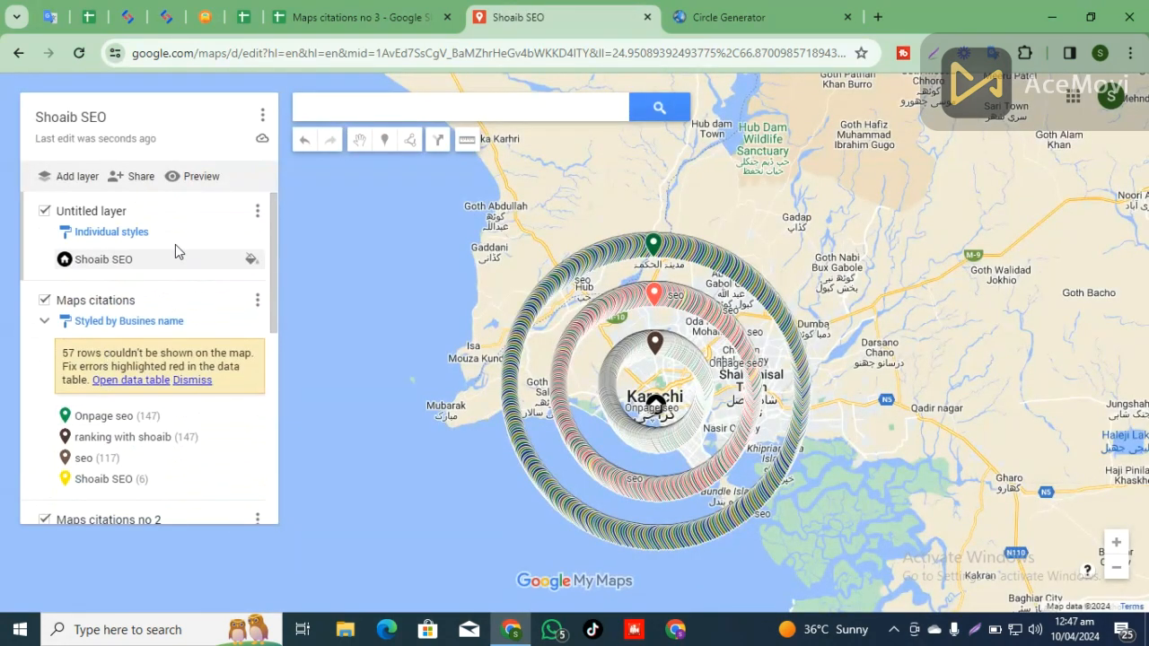
left_click(136, 177)
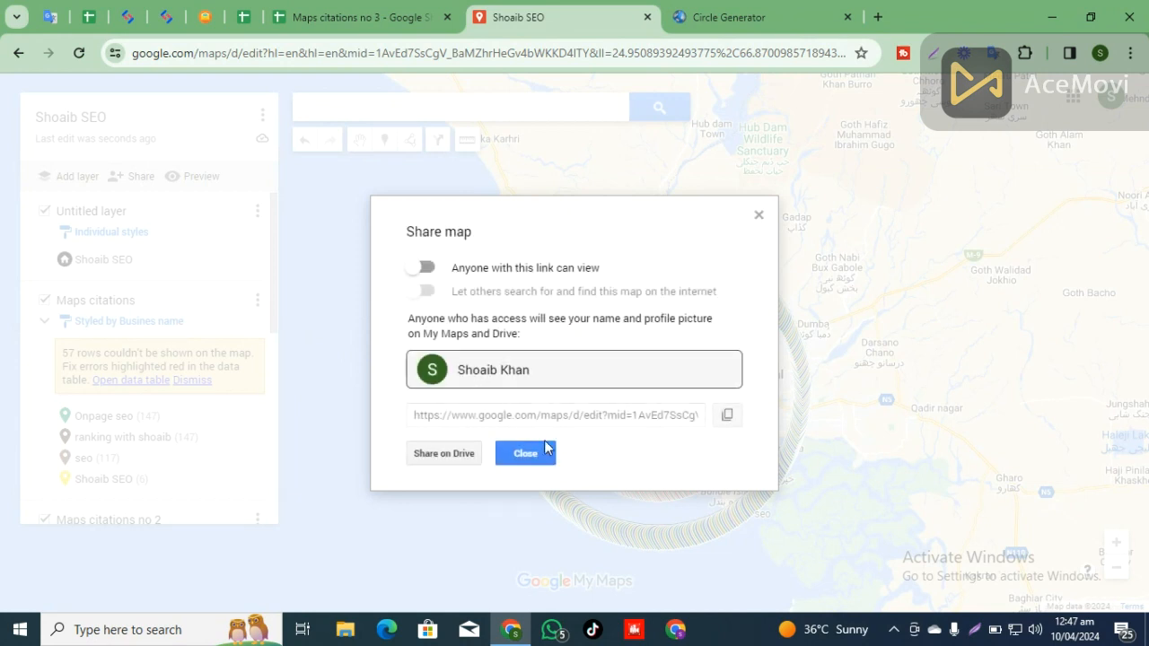
left_click(449, 454)
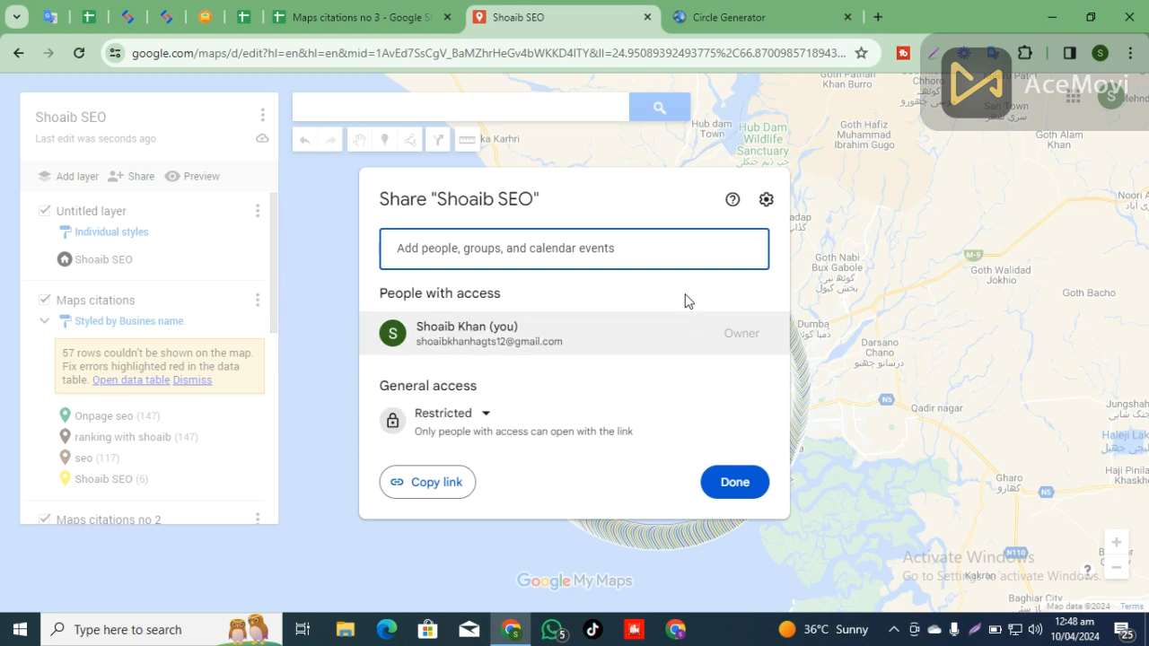
left_click(729, 495)
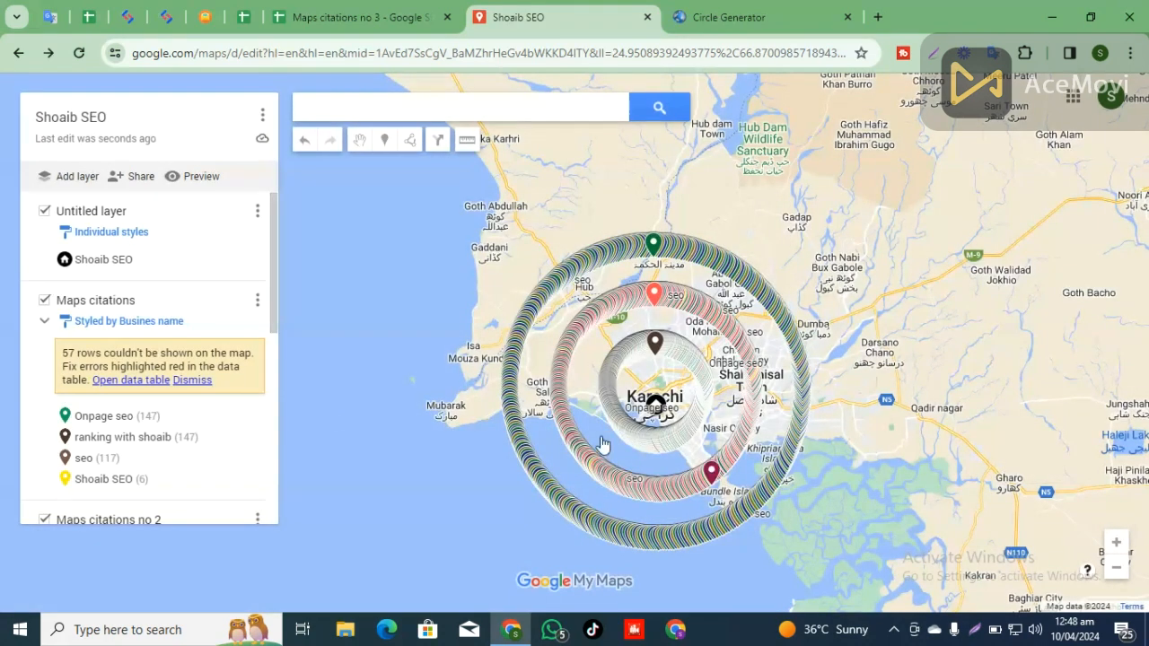
Step: Preview the map in view-only mode, look through its layer list, and select the preview page's web address
left_click(193, 178)
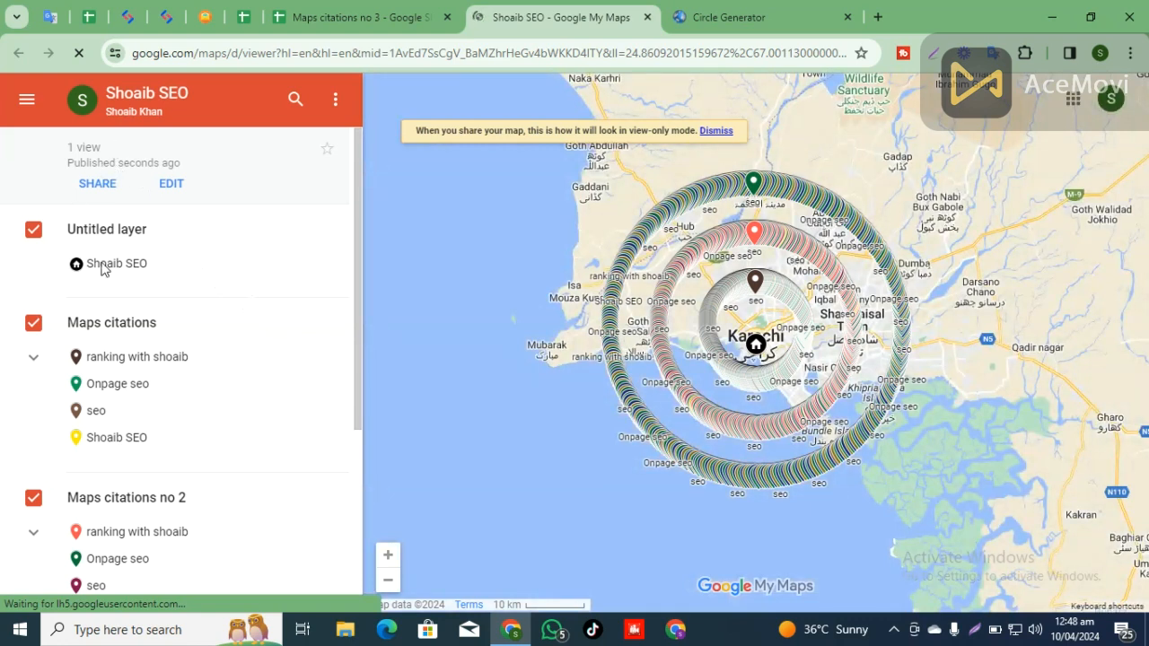
scroll(244, 462, "down", 4)
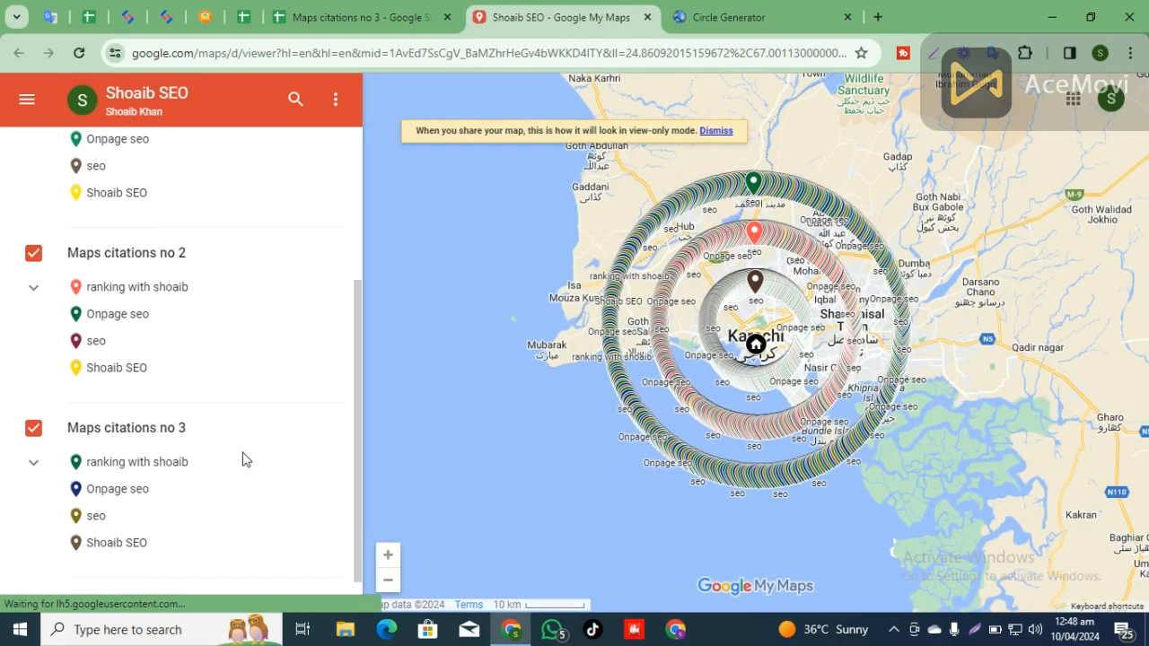
scroll(249, 484, "up", 4)
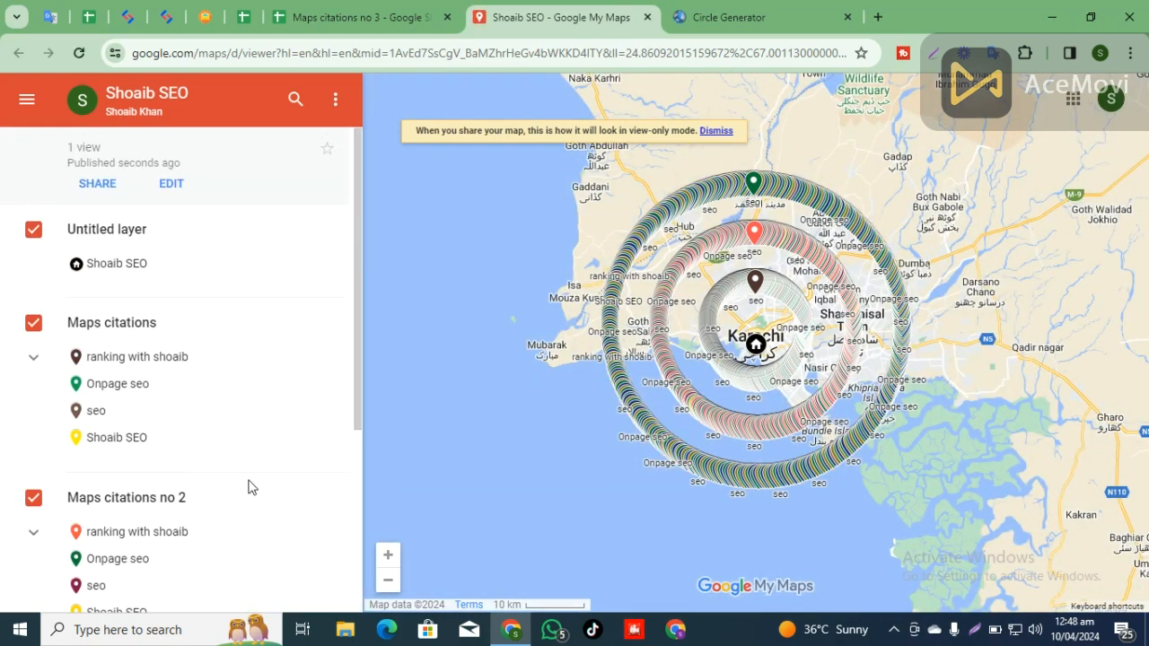
left_click(222, 56)
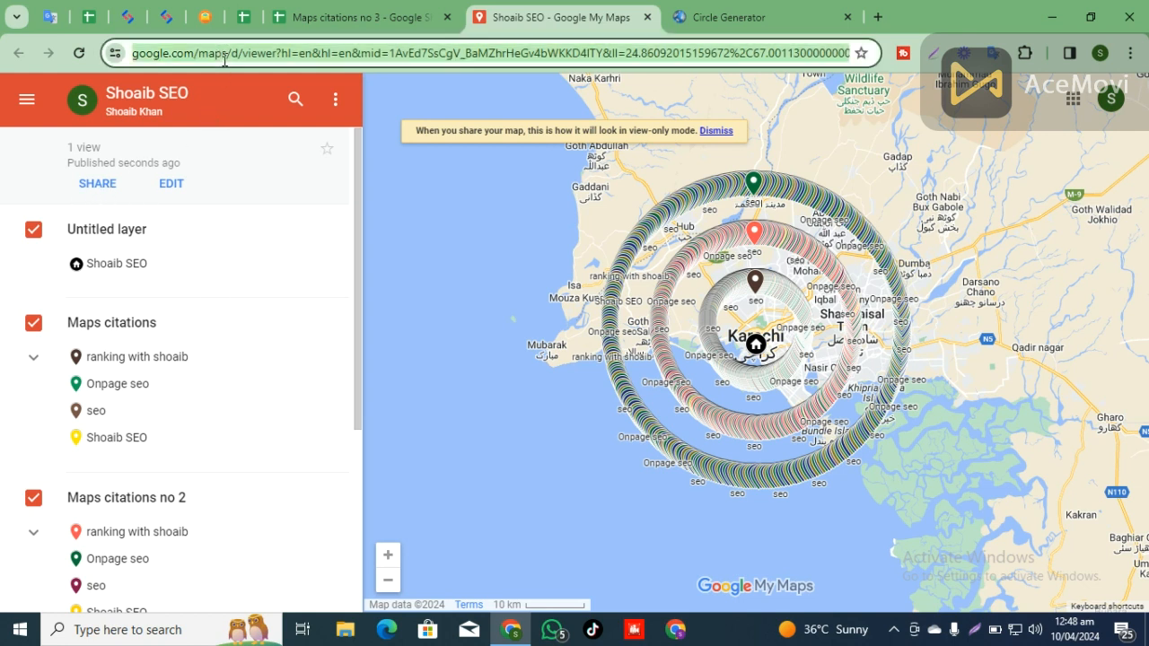